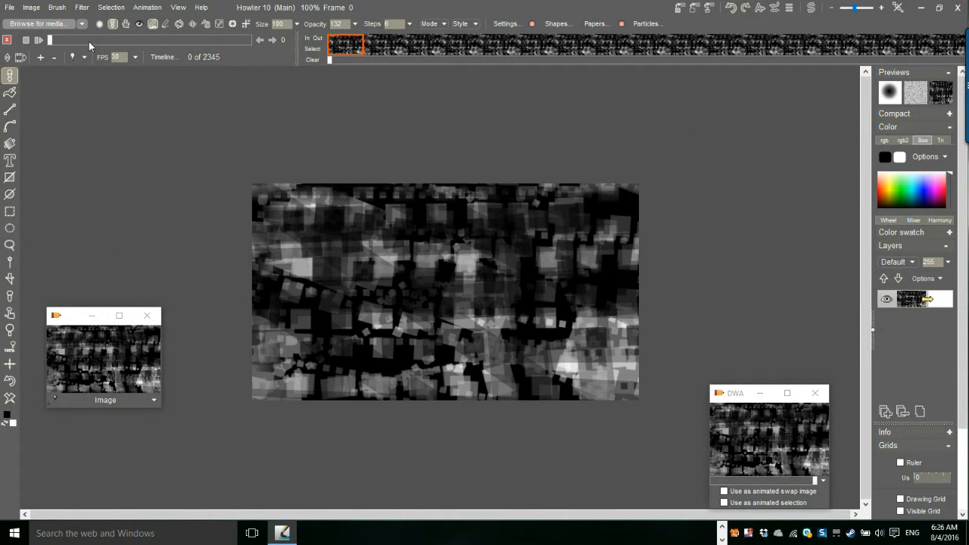
Open the brush settings and compare the round and bristle brush types
left_click(505, 25)
mouse_move(531, 37)
left_mouse_down()
mouse_move(200, 107)
mouse_move(89, 92)
mouse_move(102, 97)
left_mouse_up()
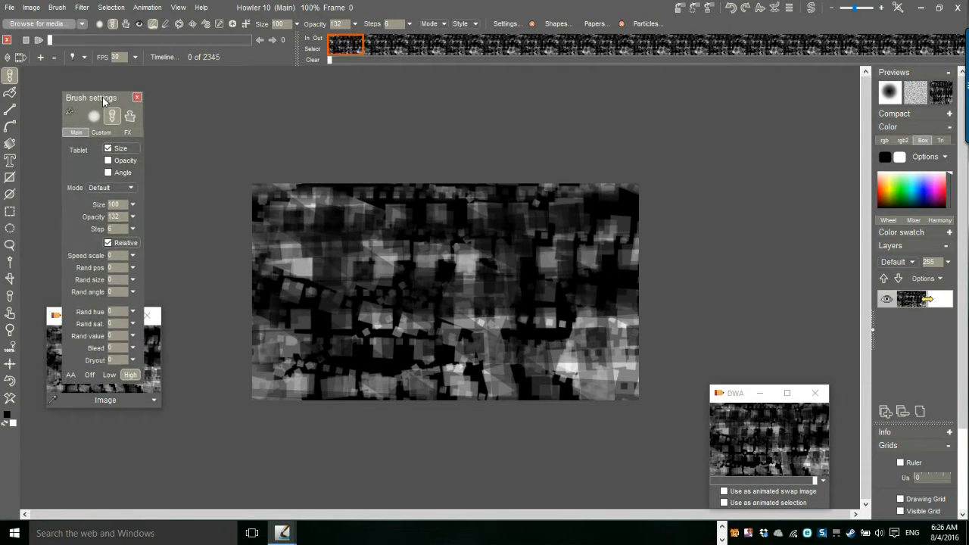
left_click(97, 115)
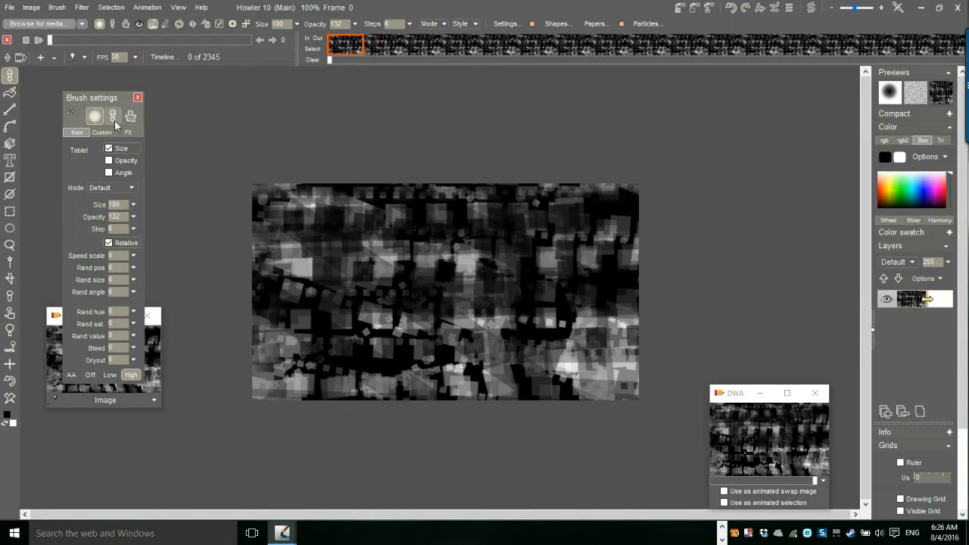
left_click(113, 116)
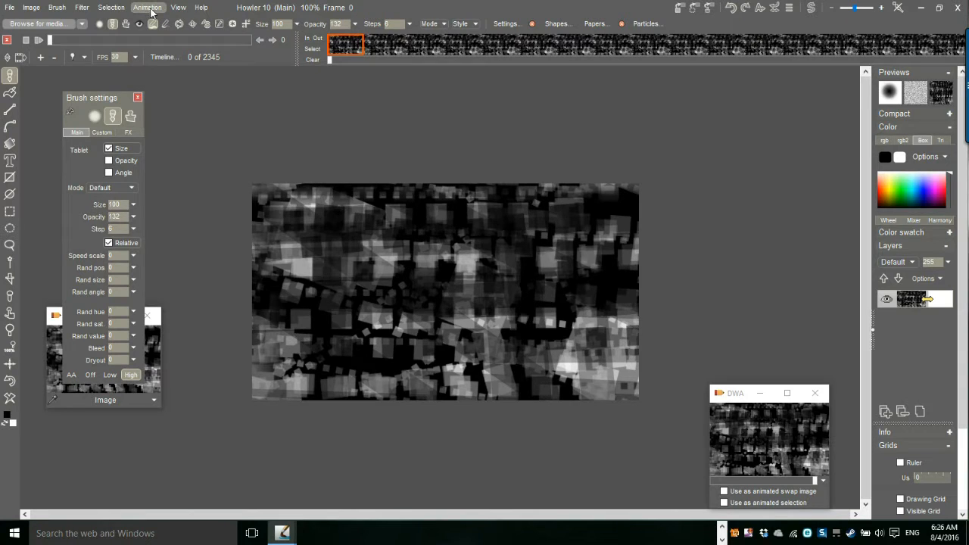
left_click(178, 7)
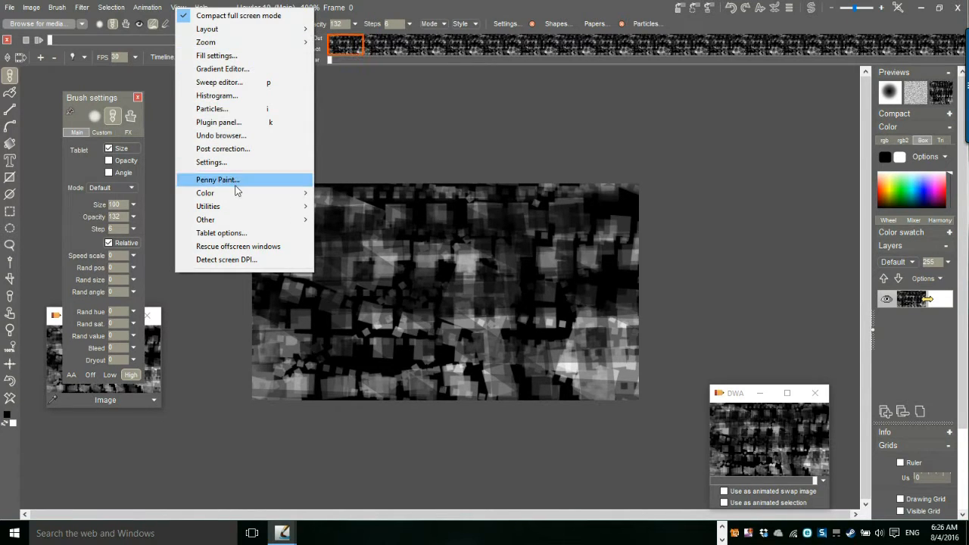
left_click(455, 6)
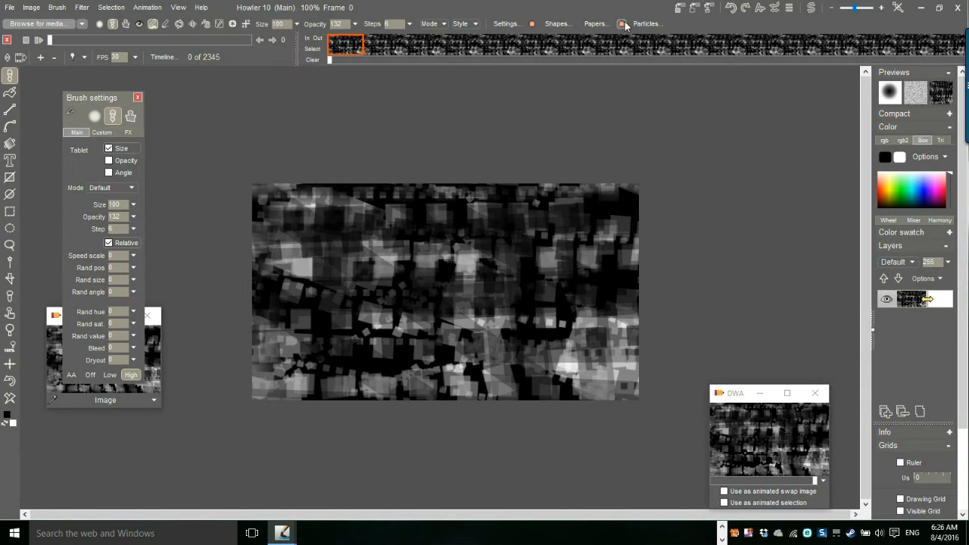
Browse the brush shape presets by loading the Cybersign01 and M5 brush sets
left_click(559, 26)
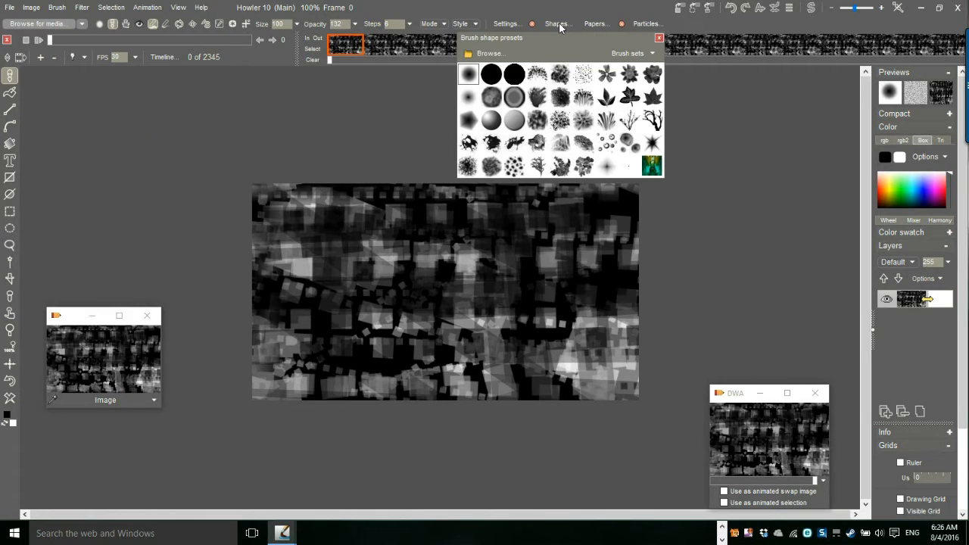
left_click(645, 54)
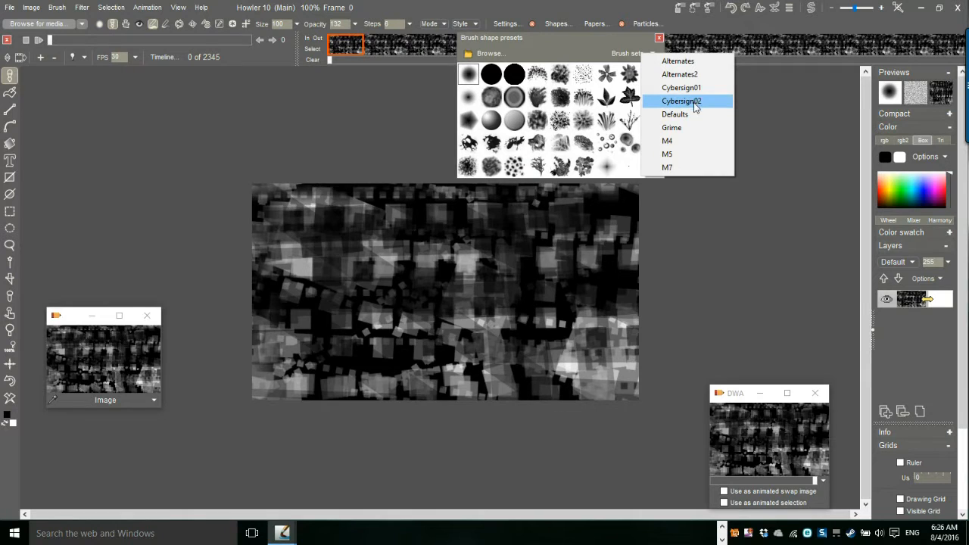
left_click(694, 89)
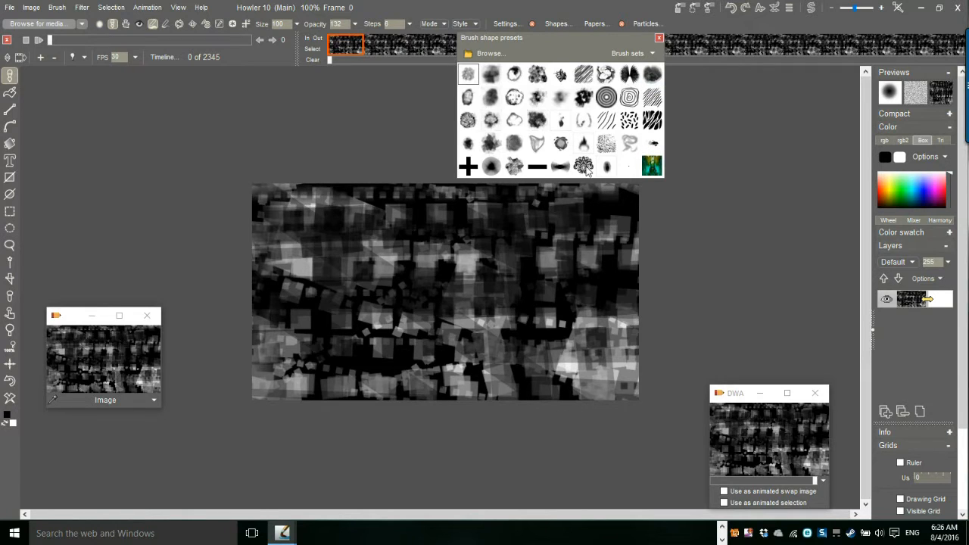
left_click(645, 54)
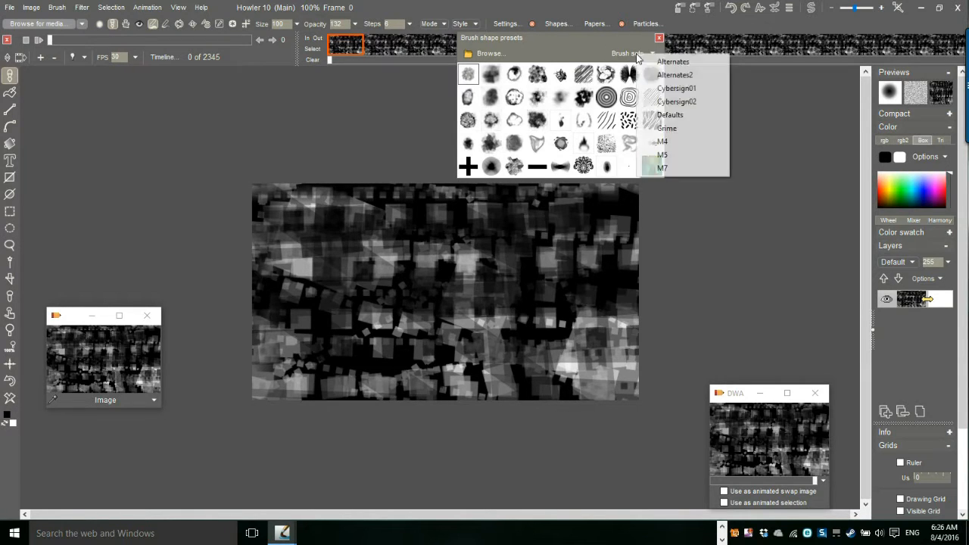
left_click(677, 156)
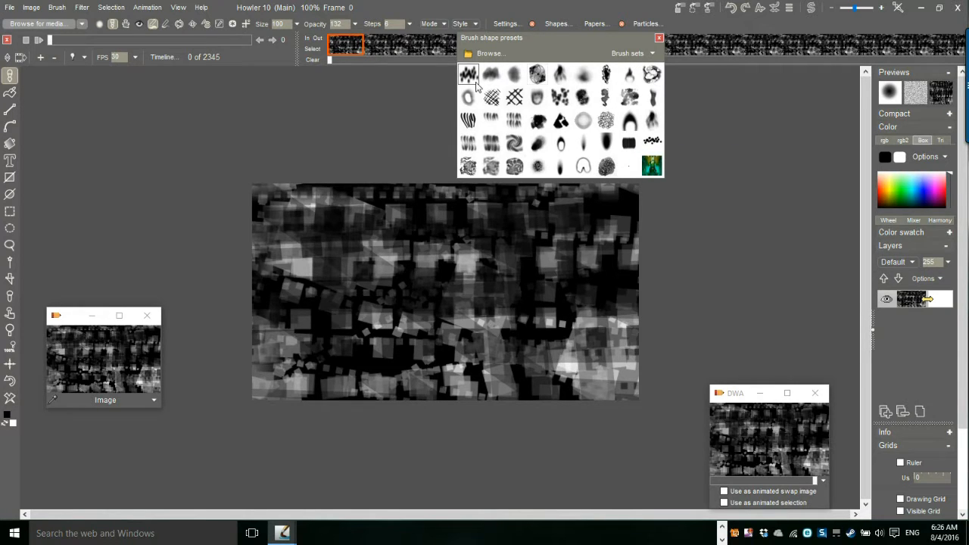
left_click(660, 38)
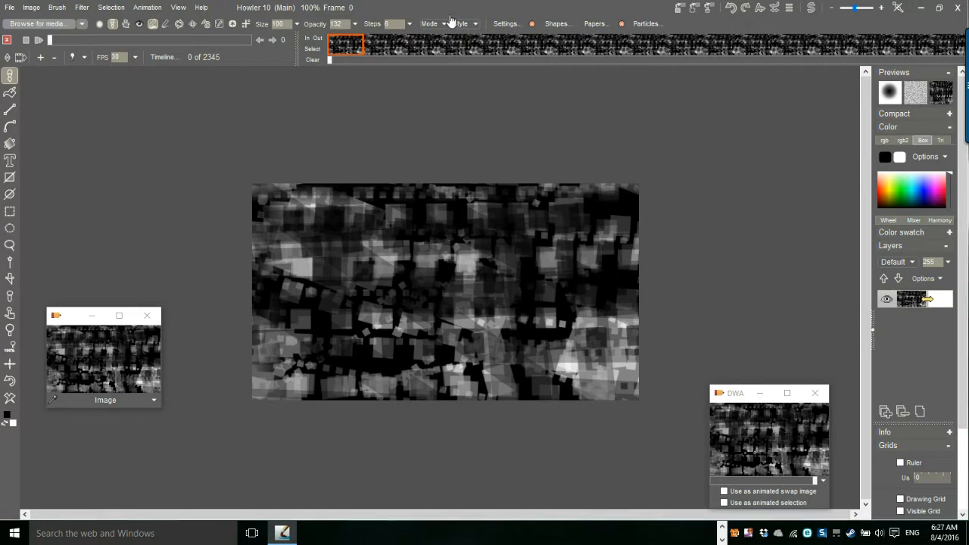
Examine the brush commands and the custom brush style options in the brush settings
left_click(58, 8)
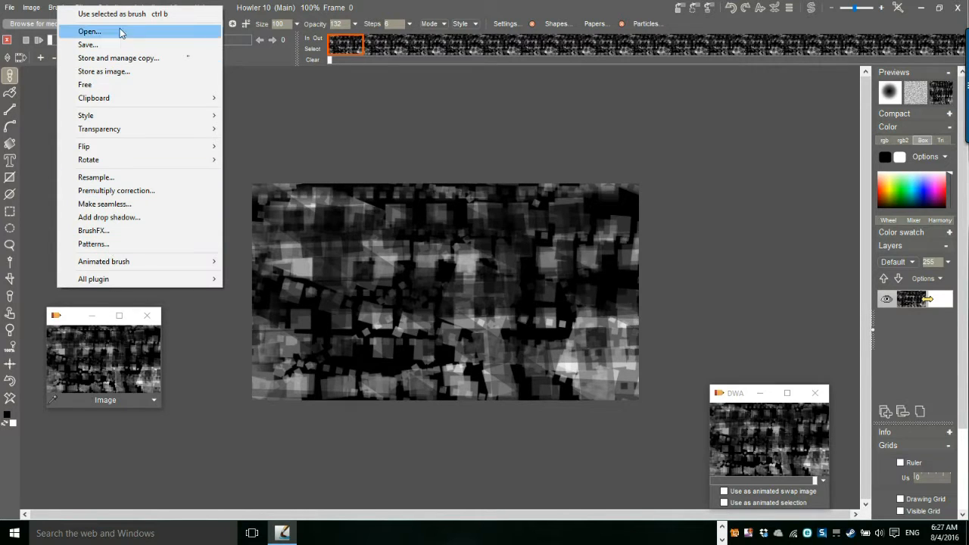
left_click(511, 27)
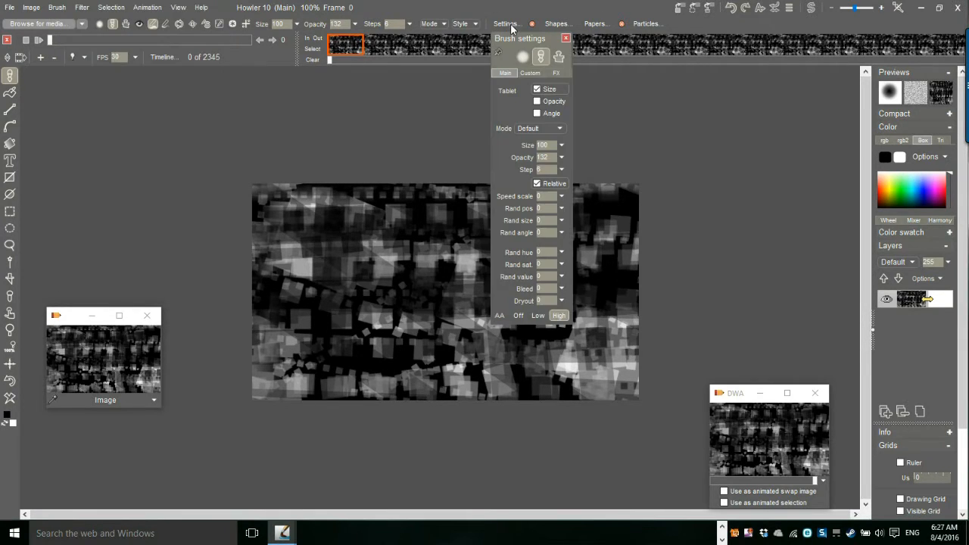
left_click(529, 73)
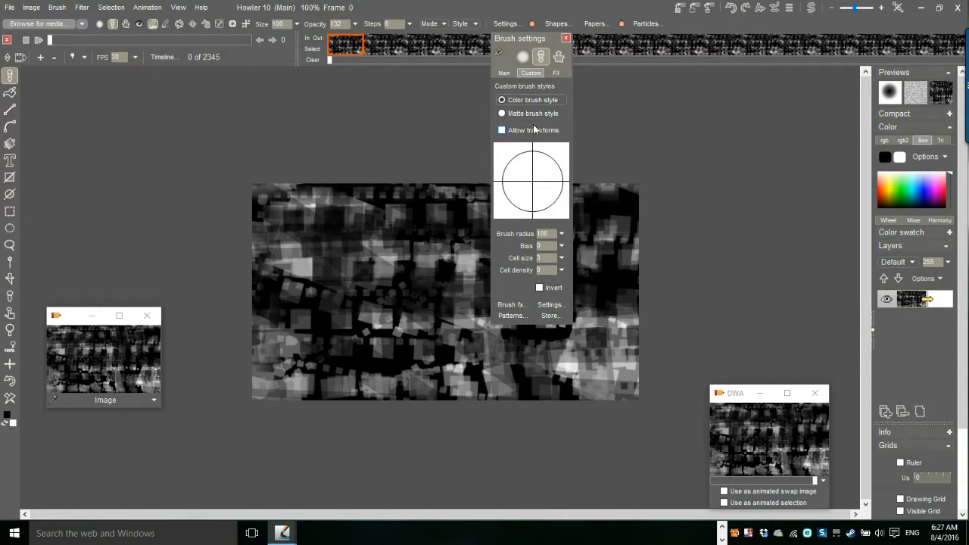
left_click(566, 39)
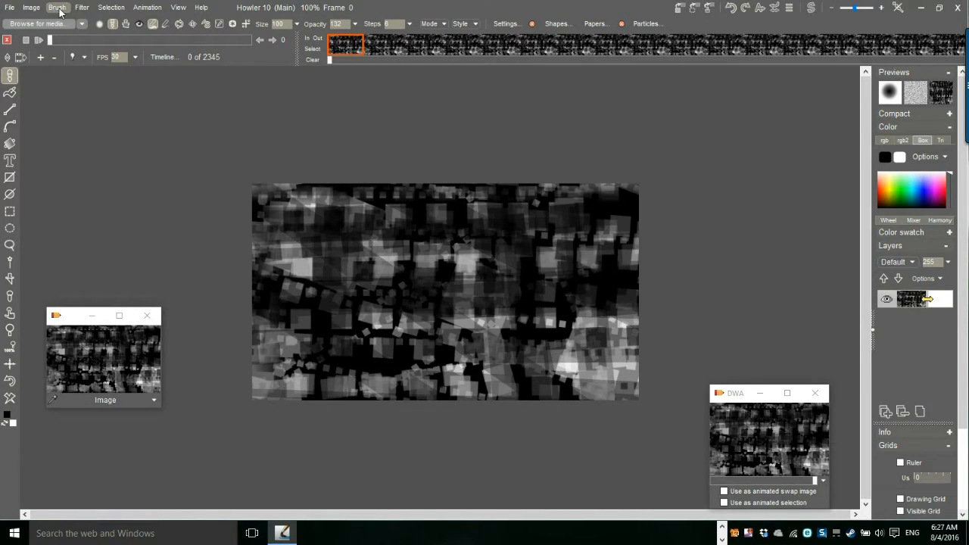
Create a custom matte brush with a radius of 144 and turn on its on-screen preview
left_click(505, 24)
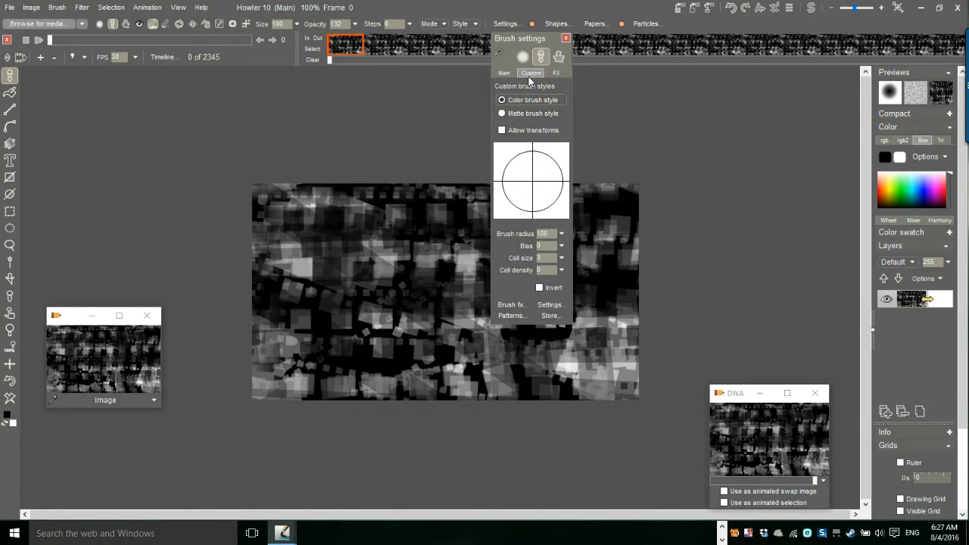
mouse_move(537, 179)
left_mouse_down()
mouse_move(562, 144)
mouse_move(564, 154)
left_mouse_up()
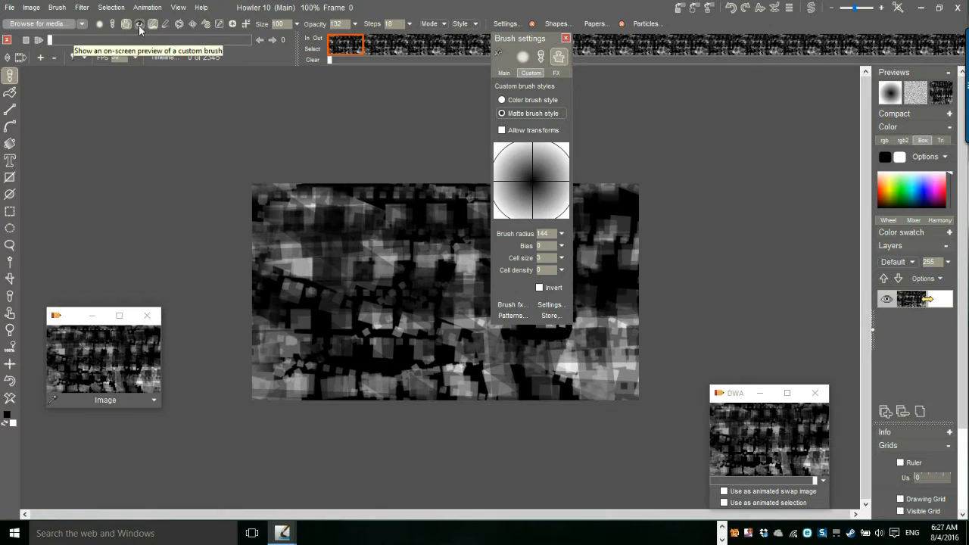
left_click(139, 25)
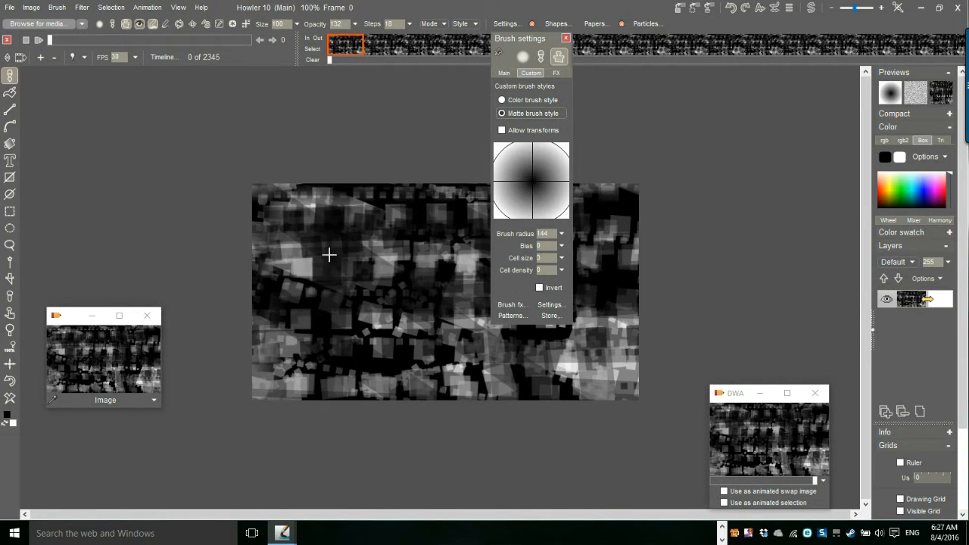
Swap to the blank white image and raise the brush opacity to 255
left_click(814, 9)
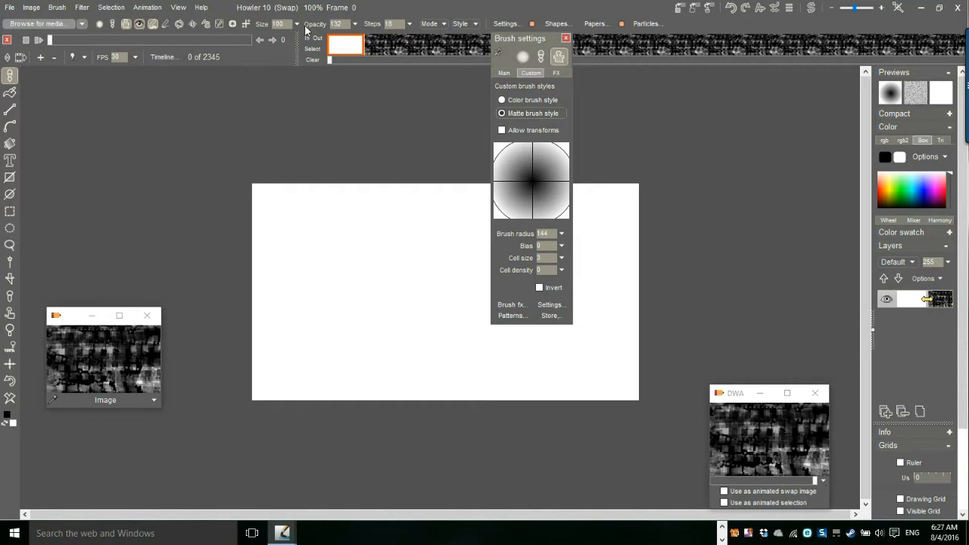
left_click(355, 25)
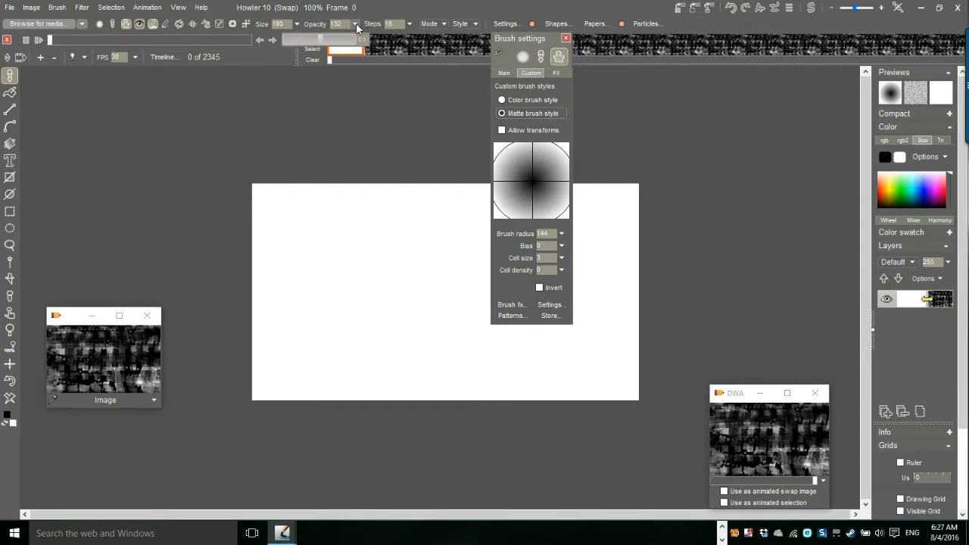
left_click_drag(340, 39, 376, 42)
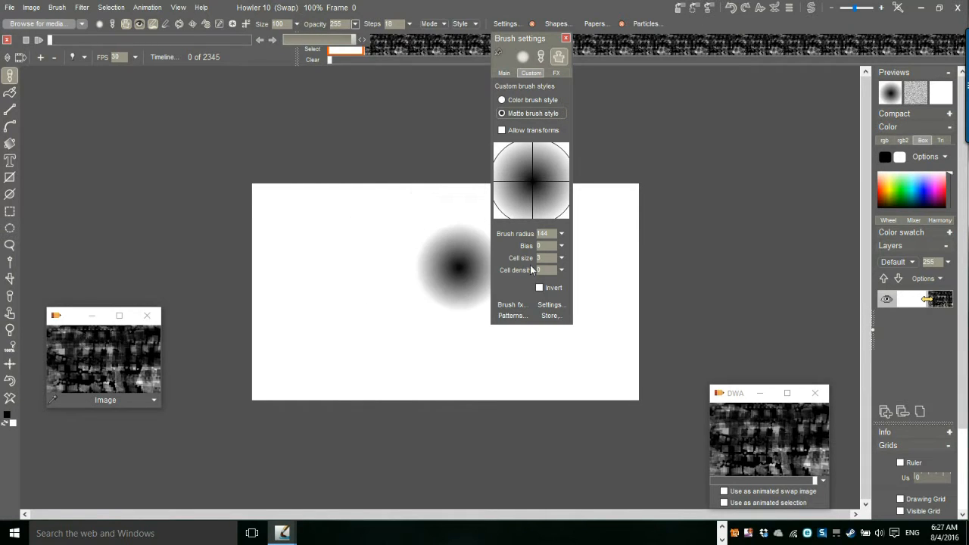
Lower the custom brush's bias to -94 and enlarge its radius to 196
left_click(561, 246)
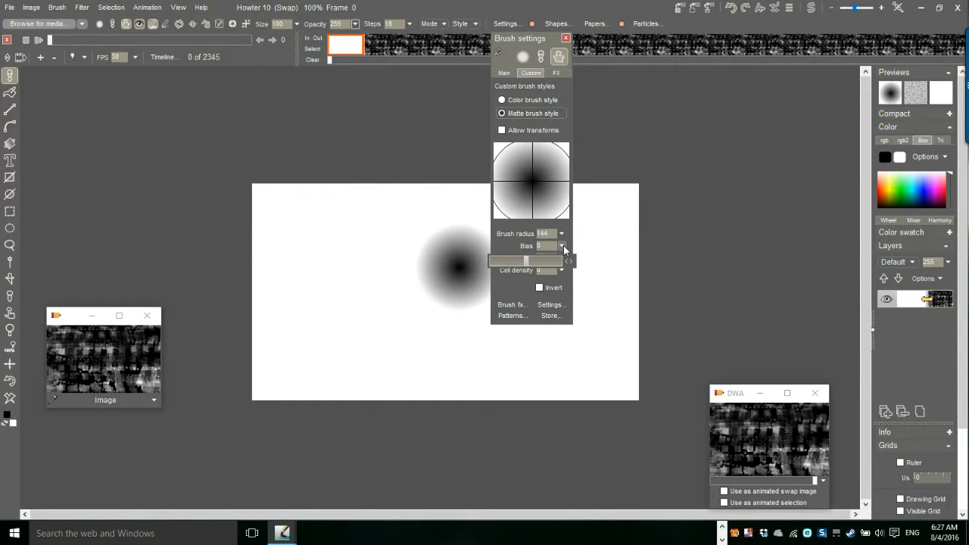
left_click_drag(541, 267, 497, 263)
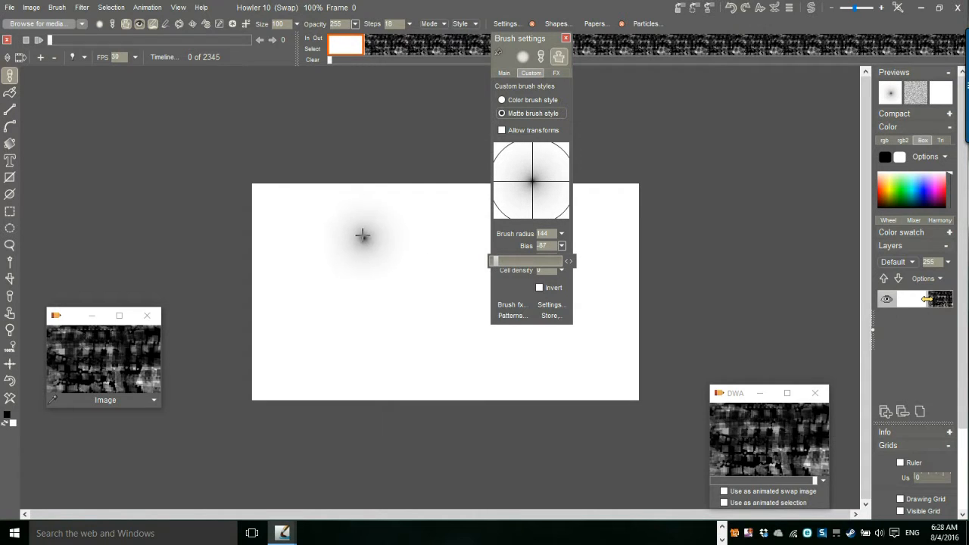
left_click_drag(495, 263, 495, 267)
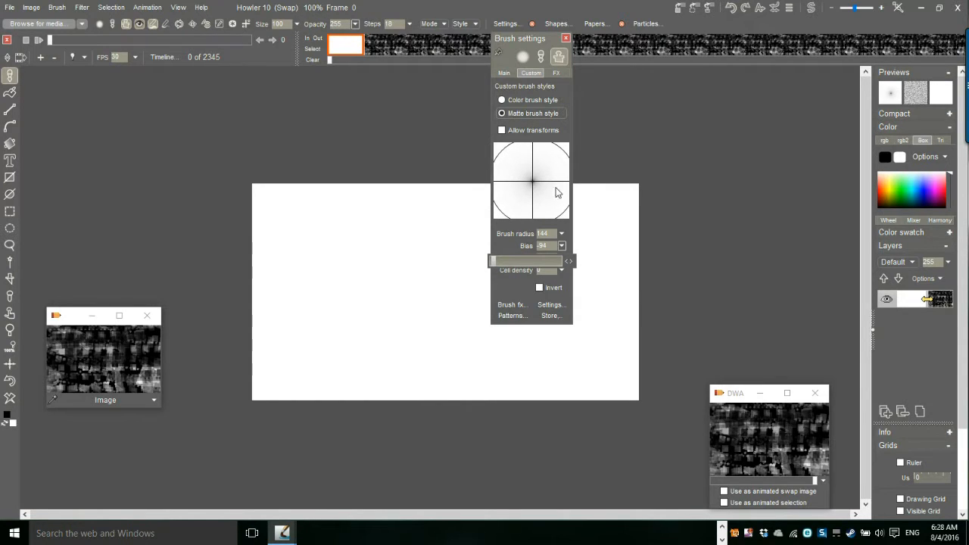
left_click_drag(539, 182, 589, 168)
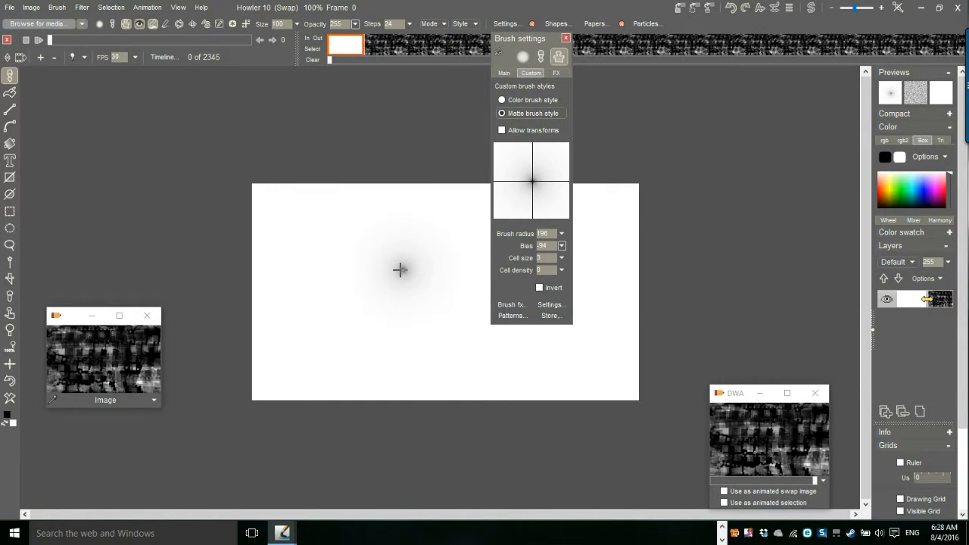
Paint scattered soft dots near the canvas centre, lowering the brush bias to -98 partway through
mouse_move(371, 283)
left_mouse_down()
mouse_move(400, 281)
mouse_move(383, 318)
mouse_move(424, 314)
left_mouse_up()
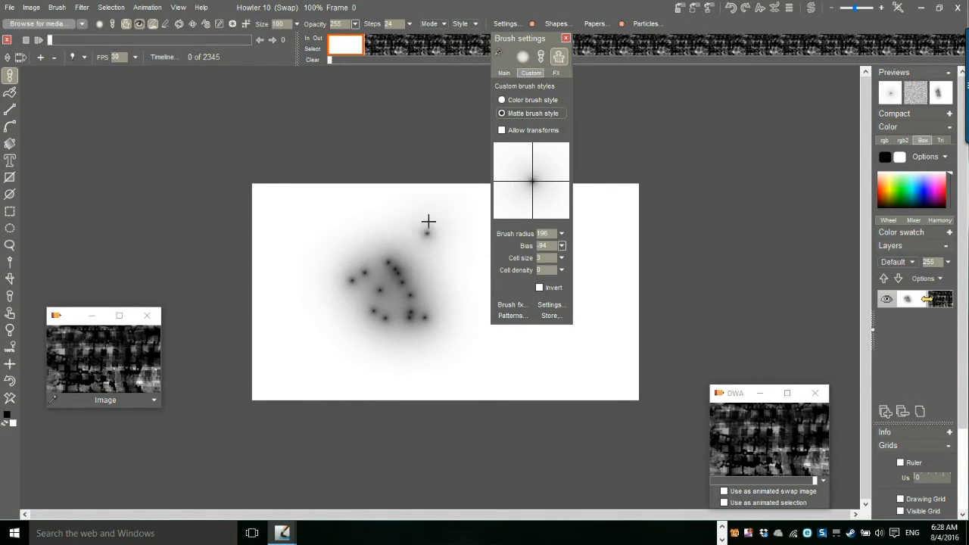
left_click(561, 258)
mouse_move(492, 265)
left_mouse_down()
mouse_move(418, 295)
mouse_move(470, 320)
mouse_move(434, 340)
mouse_move(344, 328)
left_mouse_up()
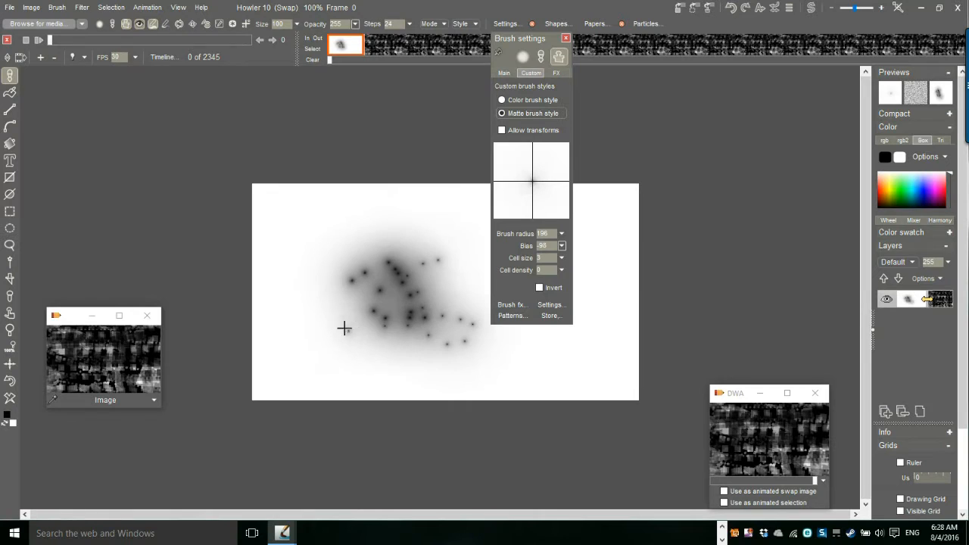
Set the brush's cell size to 6 and cell density to 24, and paint looping test strokes across the canvas
left_click(562, 259)
left_click_drag(493, 272, 505, 273)
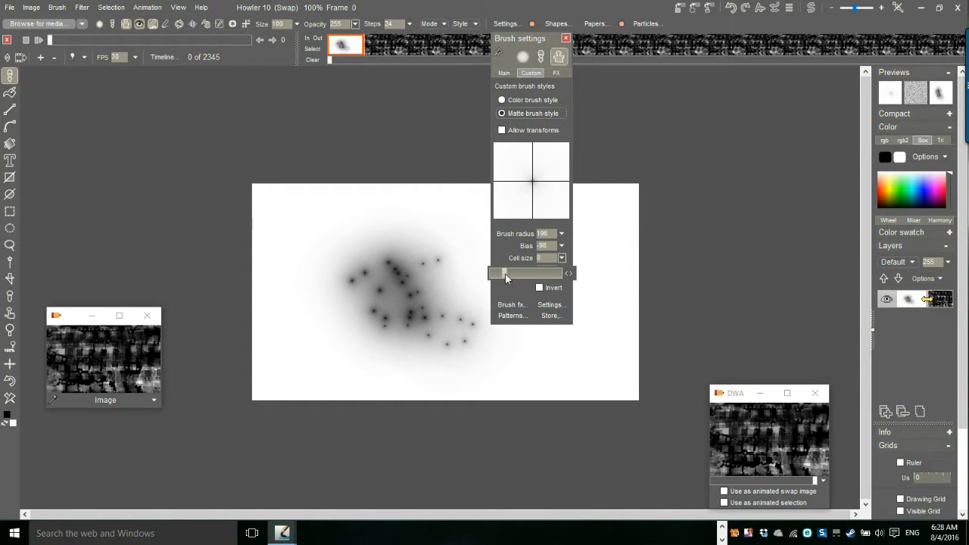
left_click(561, 269)
left_click_drag(514, 286, 509, 286)
mouse_move(424, 223)
left_mouse_down()
mouse_move(348, 227)
mouse_move(322, 308)
mouse_move(446, 236)
mouse_move(461, 333)
mouse_move(422, 353)
mouse_move(556, 334)
mouse_move(438, 349)
mouse_move(443, 333)
left_mouse_up()
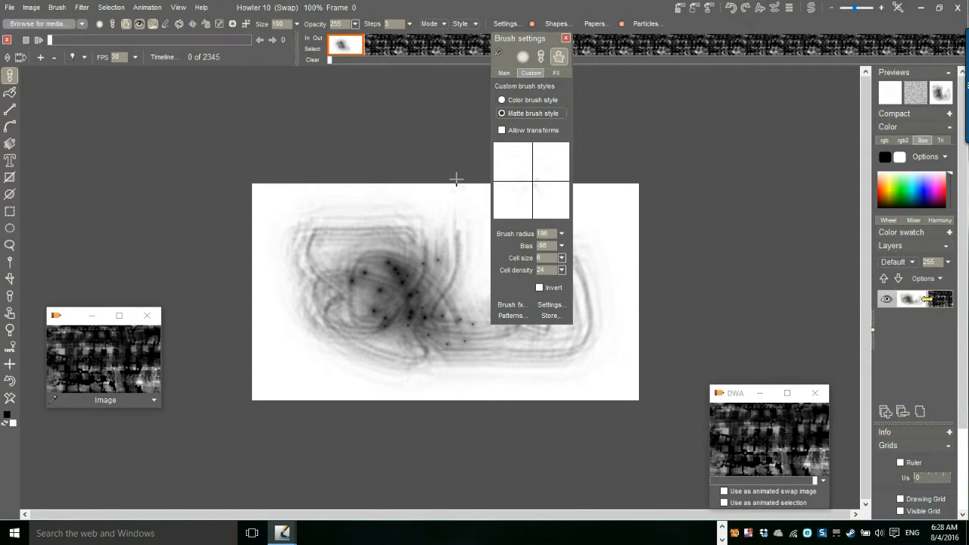
Load the pat_BrickWall.bmp pattern as the current brush
left_click(516, 316)
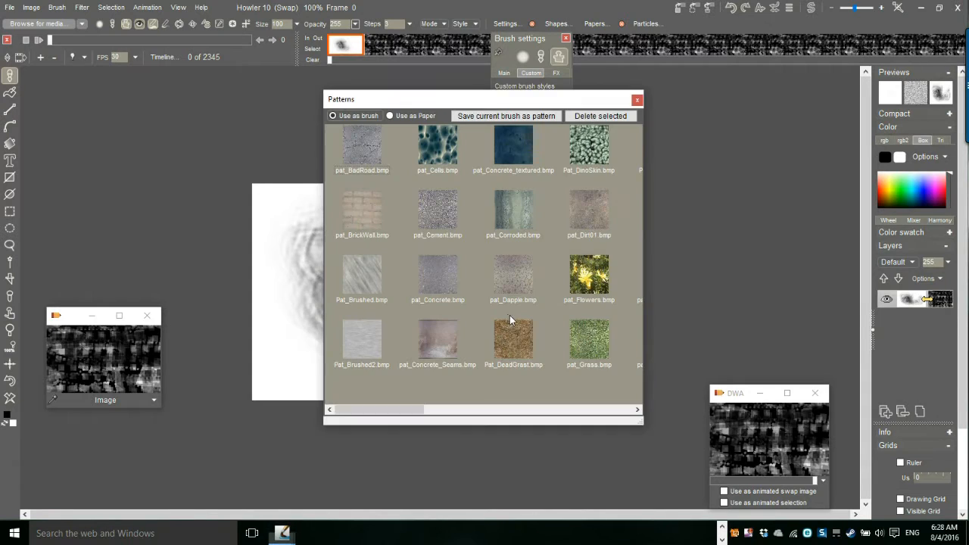
left_click(361, 213)
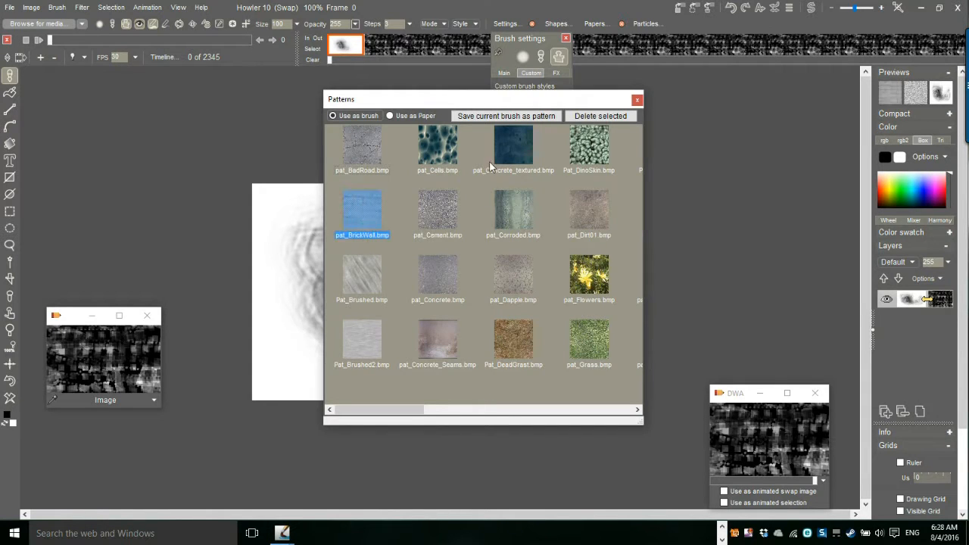
left_click(637, 101)
Paint with the brick brush, moving the brush settings off the canvas and stamping adjacent brick blocks across the upper area
mouse_move(365, 261)
left_mouse_down()
mouse_move(377, 301)
mouse_move(446, 308)
mouse_move(402, 286)
left_mouse_up()
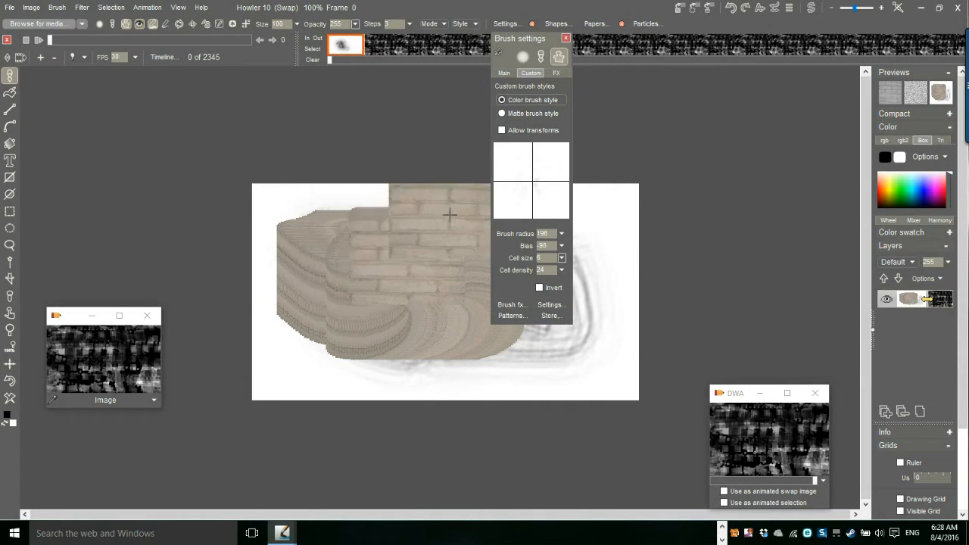
left_click_drag(395, 296, 397, 239)
mouse_move(521, 39)
left_mouse_down()
mouse_move(723, 67)
mouse_move(706, 95)
left_mouse_up()
mouse_move(417, 241)
left_mouse_down()
mouse_move(333, 242)
mouse_move(320, 231)
mouse_move(550, 235)
mouse_move(543, 231)
left_mouse_up()
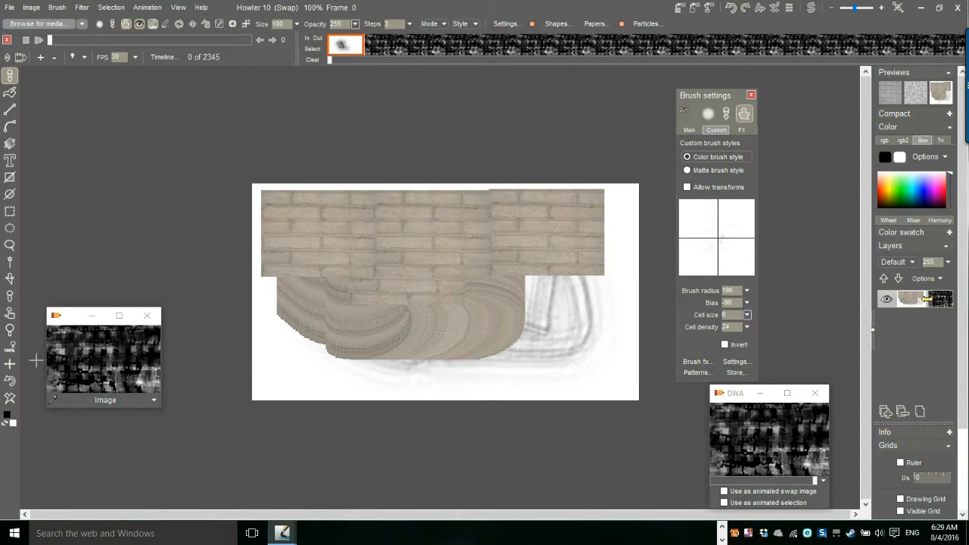
Clear the canvas to white and switch to the filled freehand shape tool
left_click(14, 396)
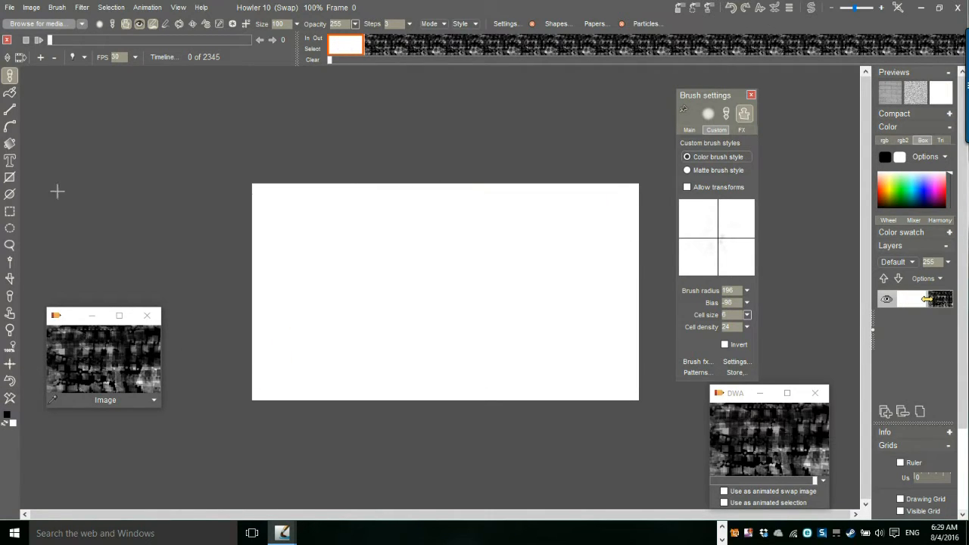
left_click(9, 92)
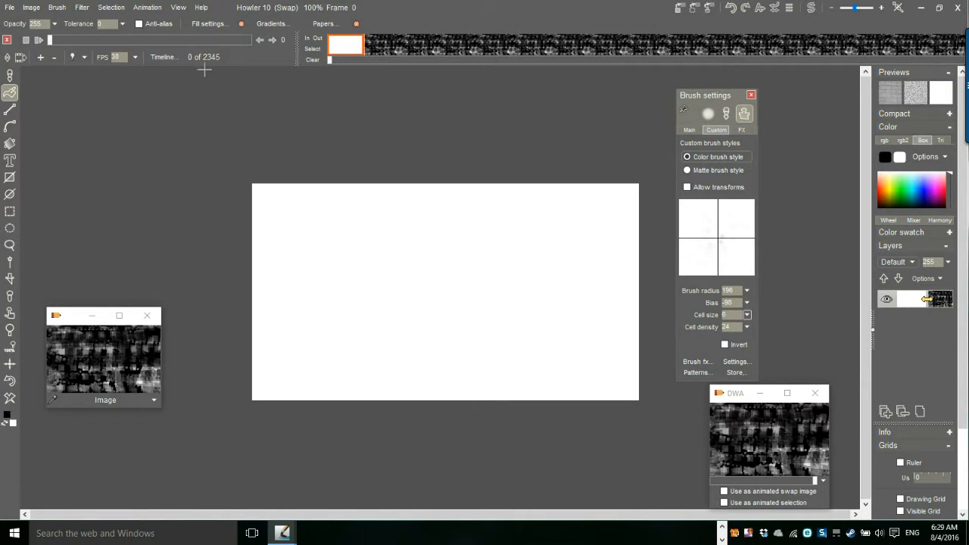
Open the fill settings beside the canvas and preview the current brick pattern fill enlarged
left_click(221, 25)
left_click_drag(250, 40, 242, 113)
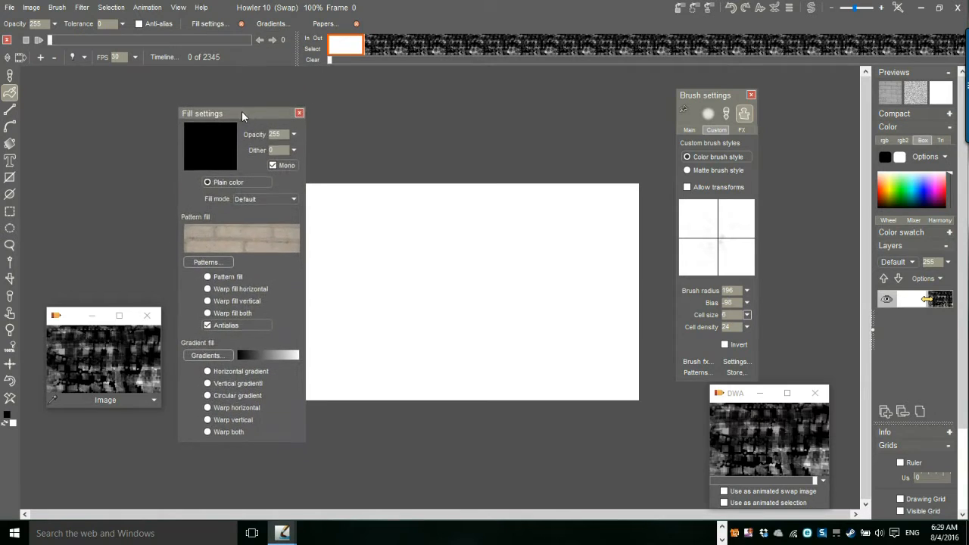
left_click(244, 236)
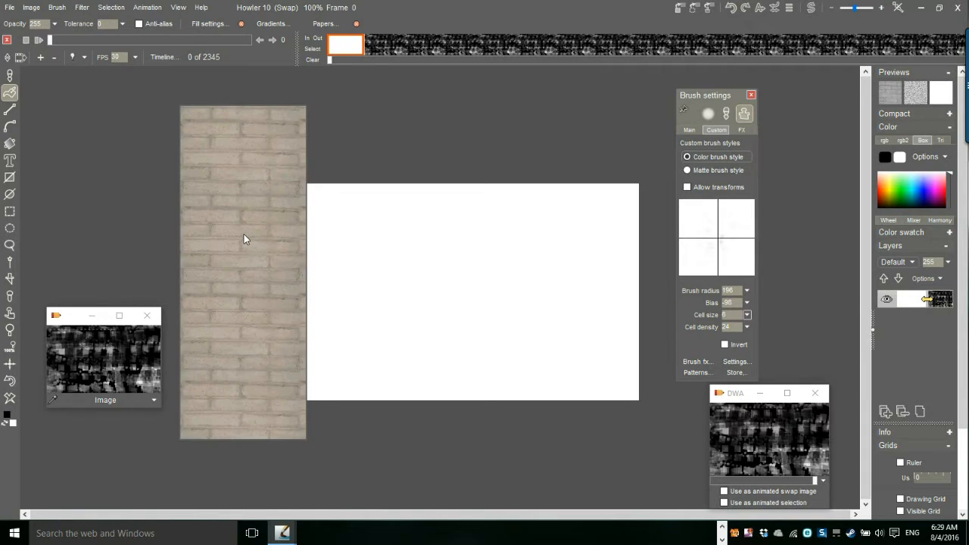
left_click(243, 235)
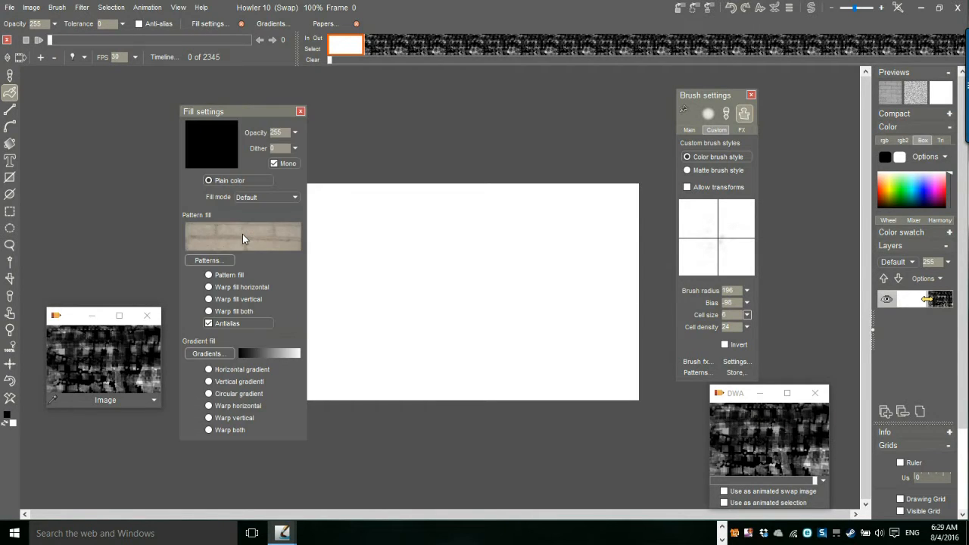
Load the pat_Mud01.bmp pattern as the current brush and pattern fill, and close the pattern library
left_click(206, 261)
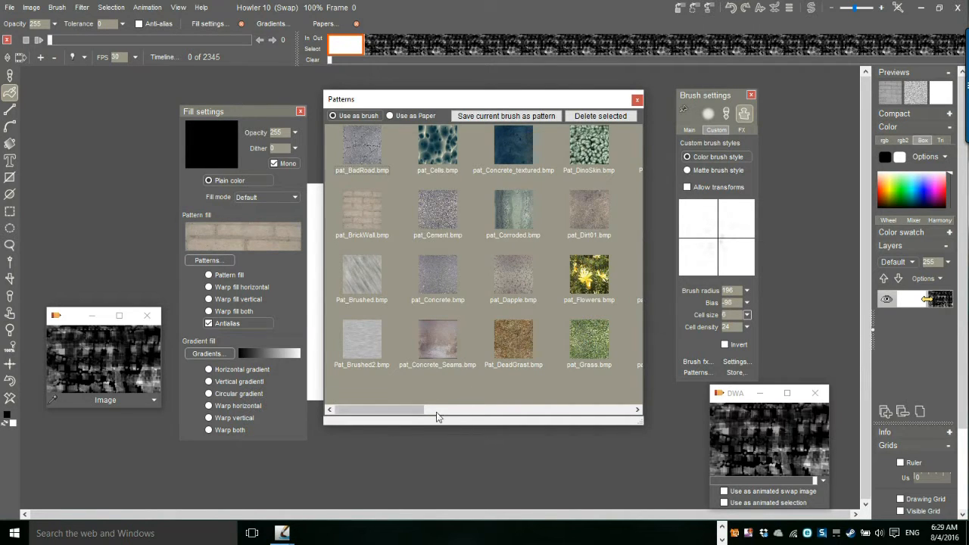
left_click_drag(410, 412, 526, 411)
left_click(478, 148)
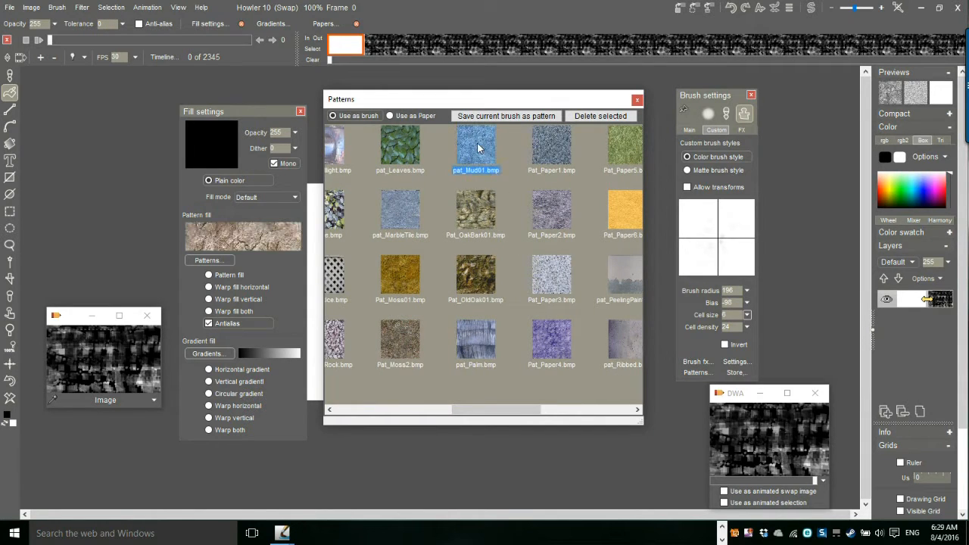
left_click(271, 230)
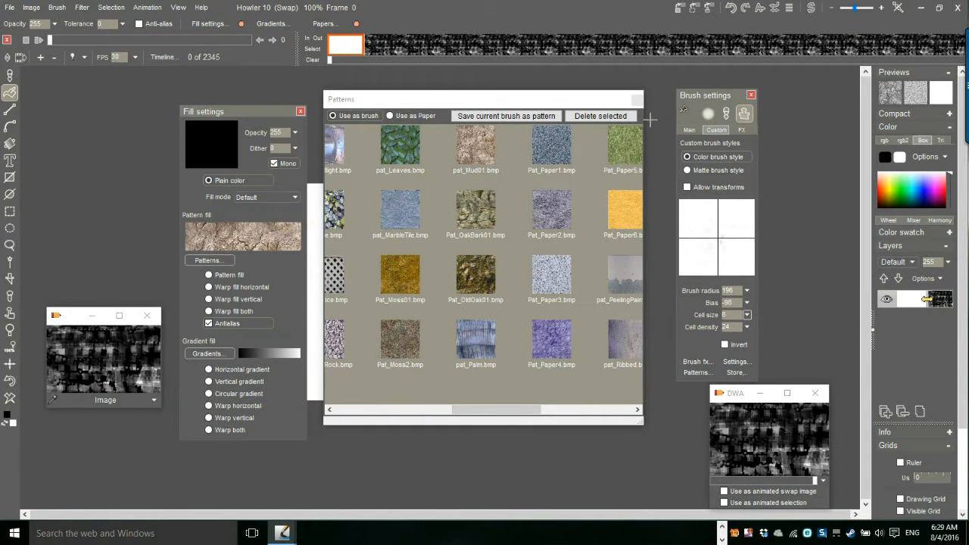
left_click(637, 99)
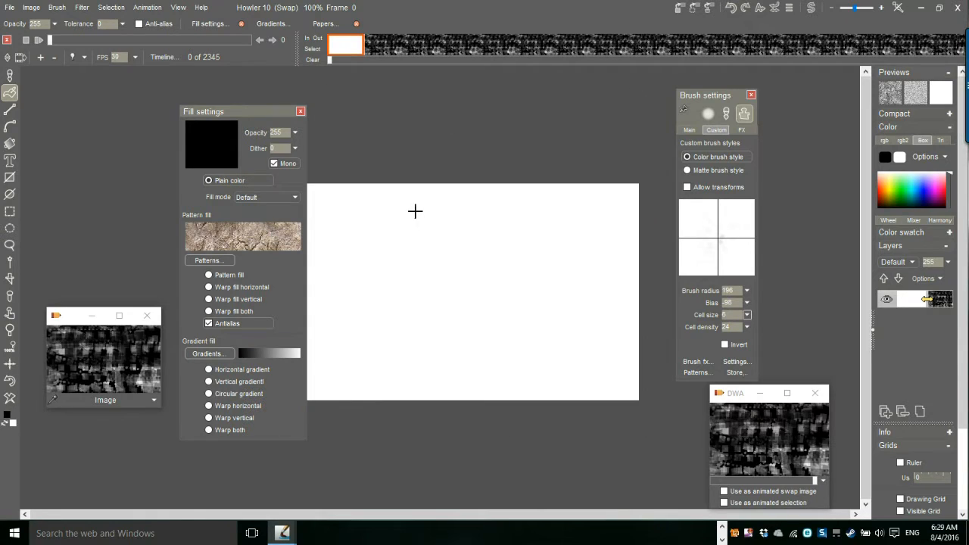
Store a copy of the mud brush for managing and place its Store brush window beside the fill settings
left_click(55, 9)
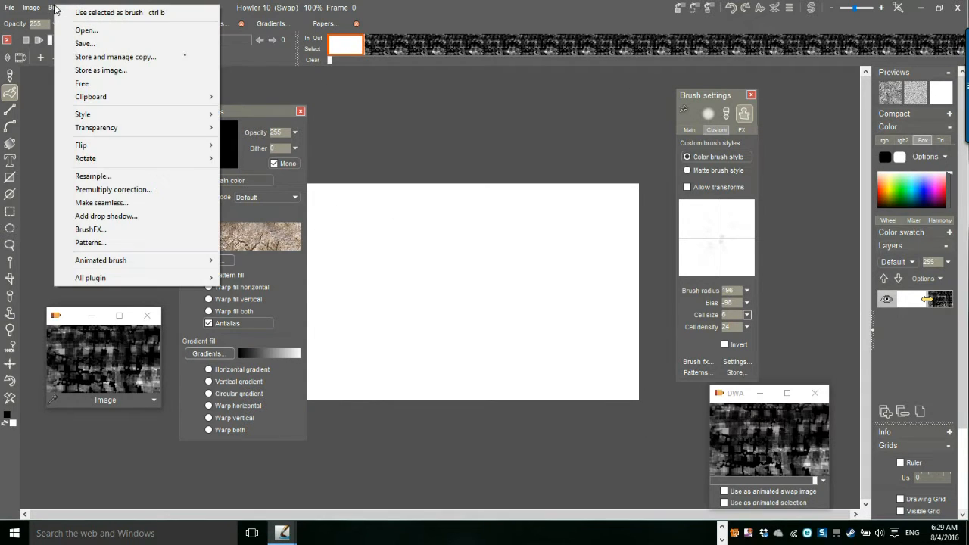
left_click(93, 57)
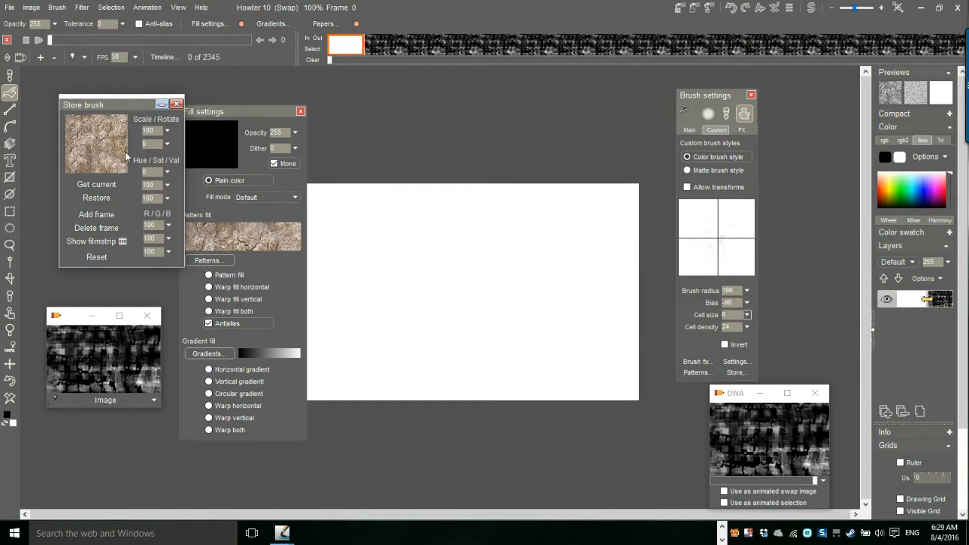
mouse_move(118, 110)
left_mouse_down()
mouse_move(157, 95)
mouse_move(403, 99)
left_mouse_up()
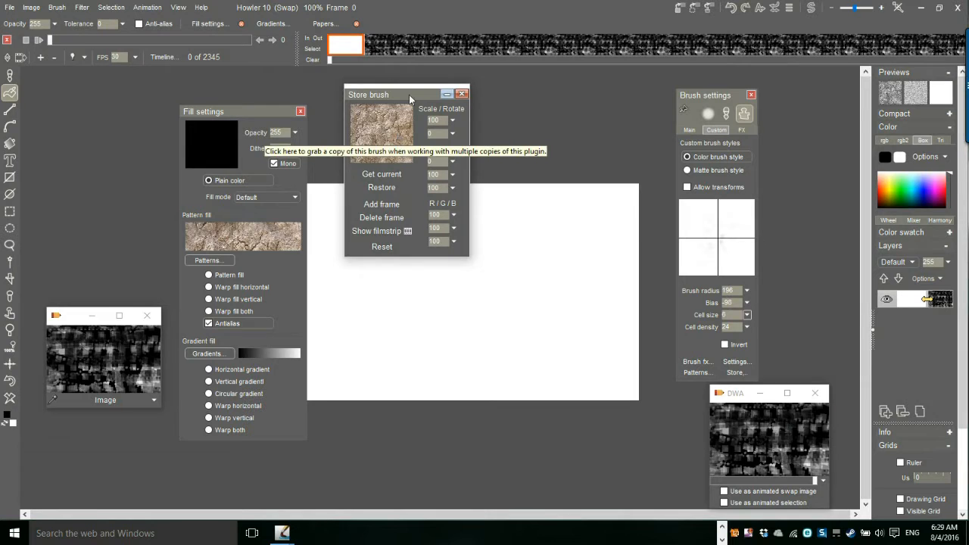
mouse_move(413, 91)
left_mouse_down()
mouse_move(96, 91)
mouse_move(110, 91)
left_mouse_up()
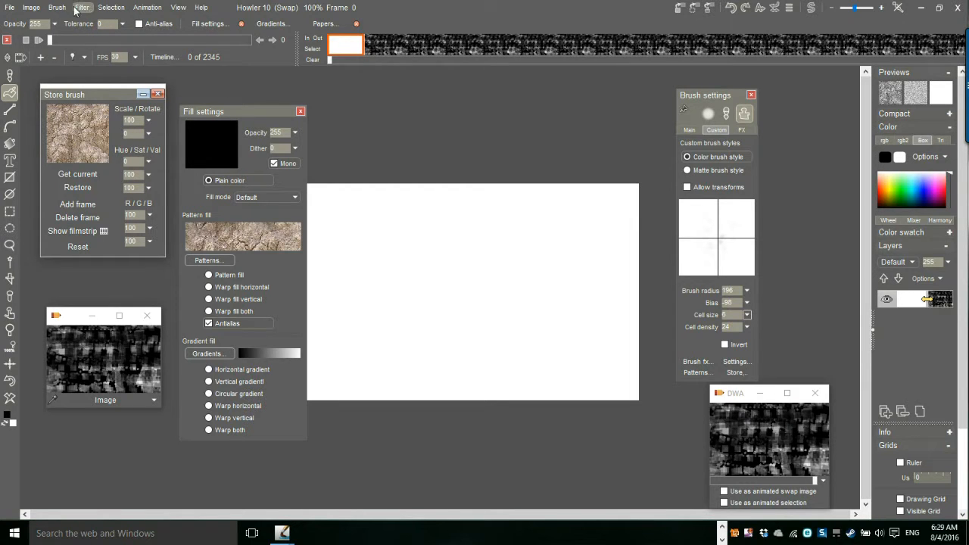
Bring the stored dark grid texture back onto the canvas and switch to the line tool with graphical lines, closing the brush settings
left_click(119, 355)
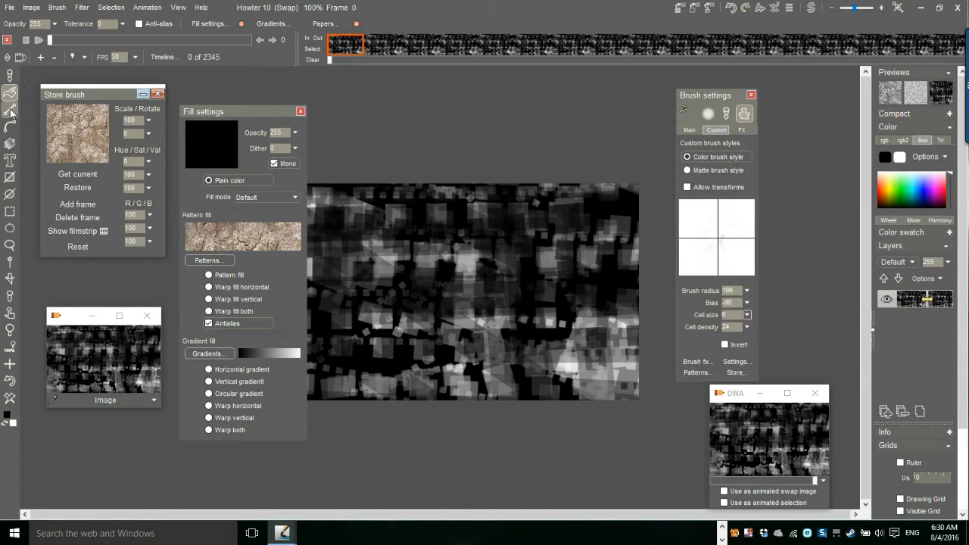
left_click(10, 76)
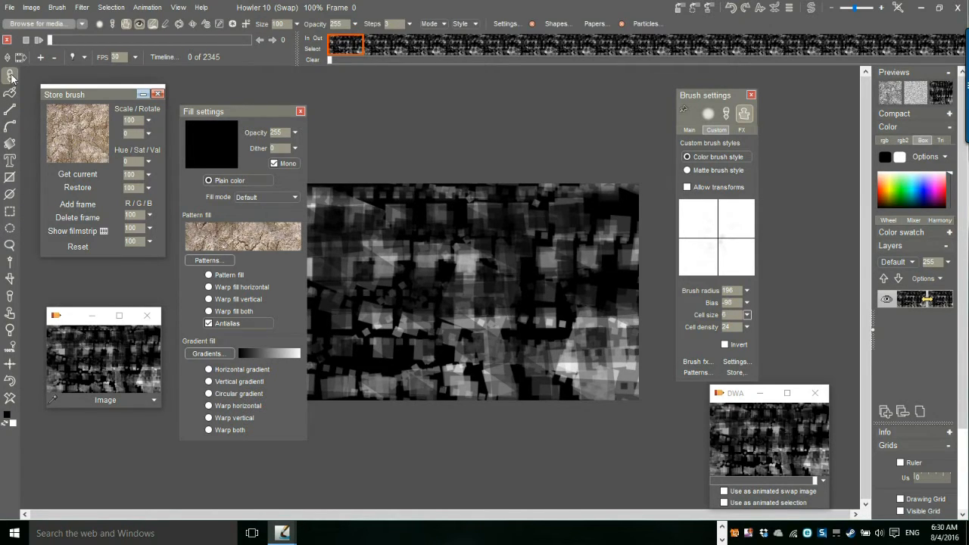
left_click(11, 109)
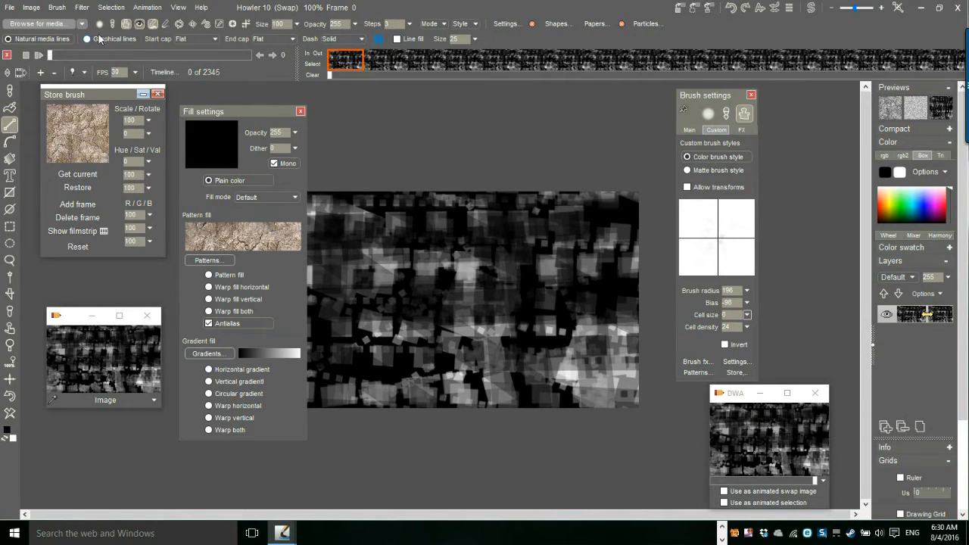
left_click(87, 39)
scroll(515, 194, "down", 1)
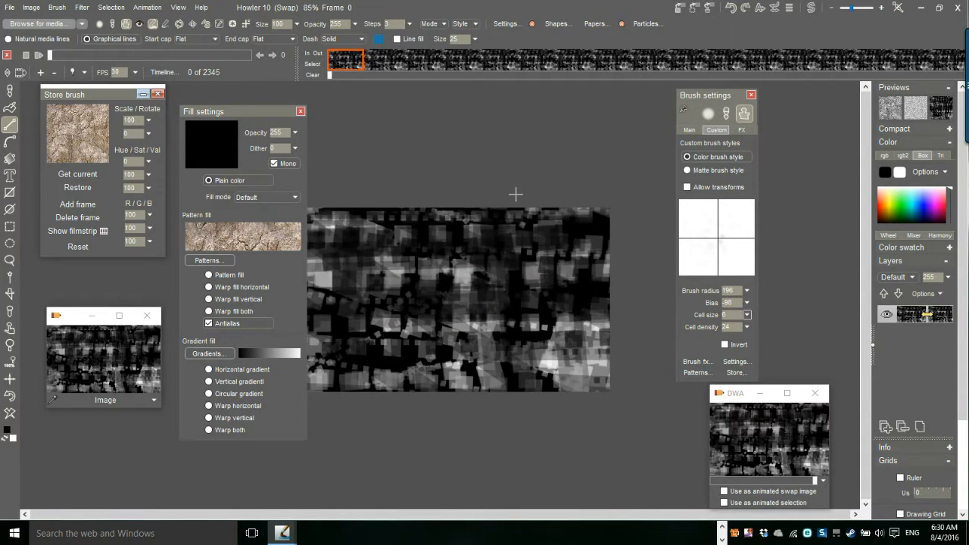
left_click(752, 95)
left_click_drag(457, 217, 583, 155)
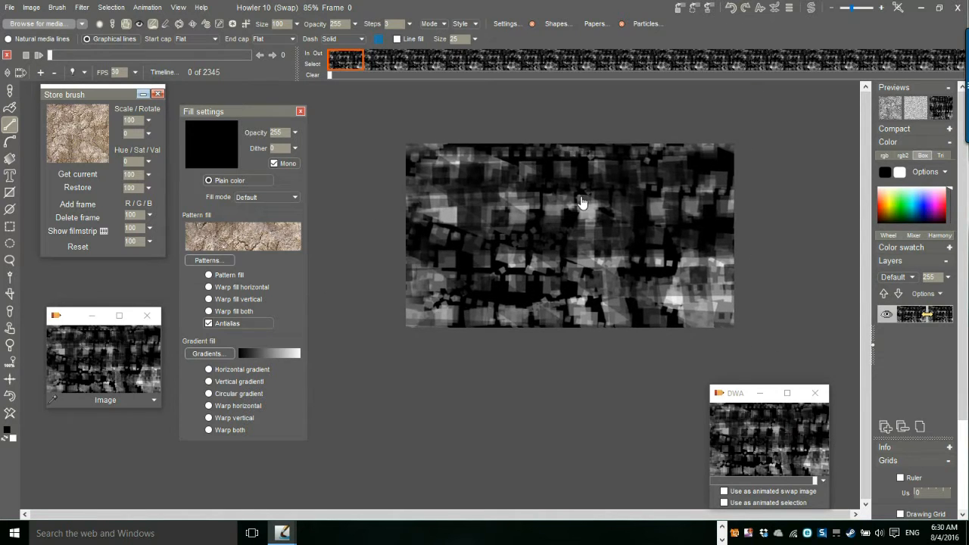
Try a thick, fully opaque black diagonal line across the grid texture, and undo it
scroll(581, 203, "up", 2)
mouse_move(329, 90)
left_mouse_down()
mouse_move(742, 199)
mouse_move(820, 216)
mouse_move(825, 204)
left_mouse_up()
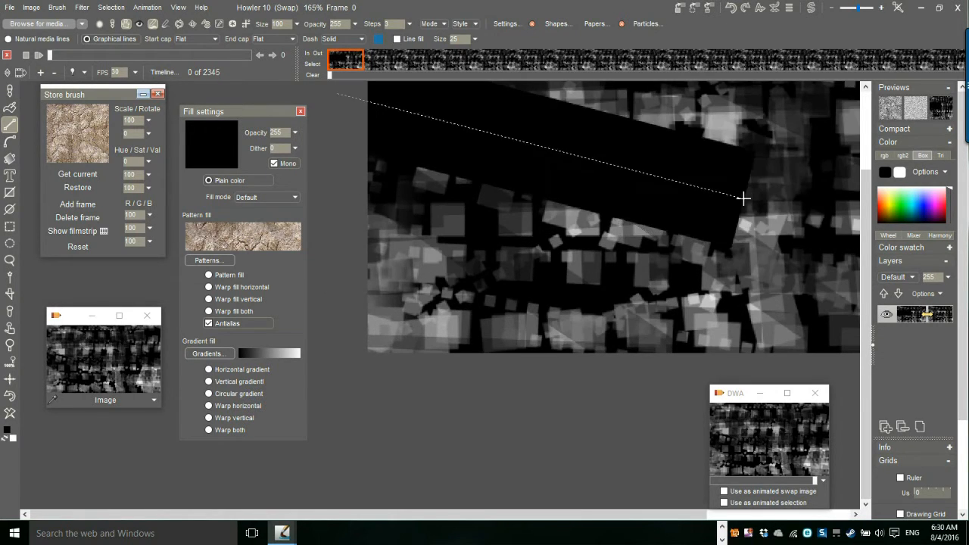
scroll(506, 195, "down", 5)
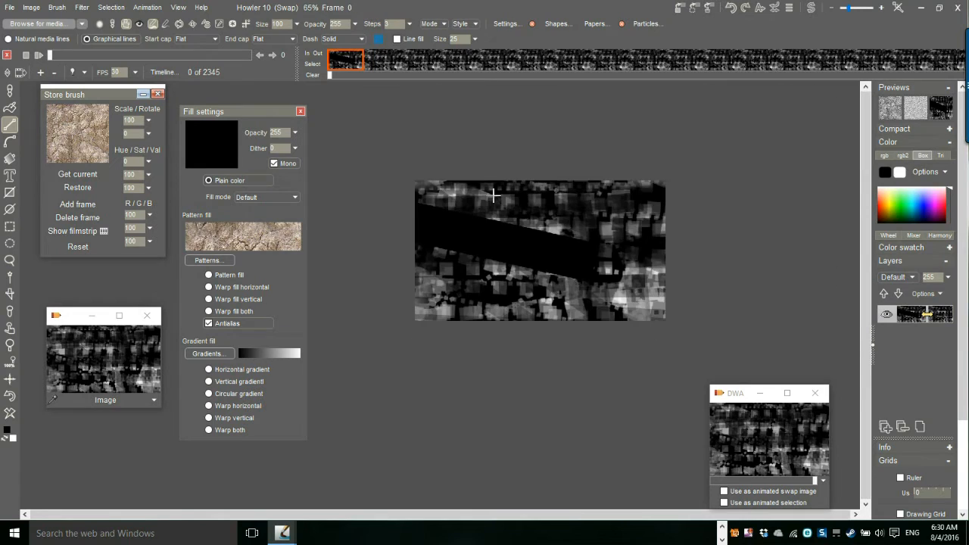
left_click(10, 396)
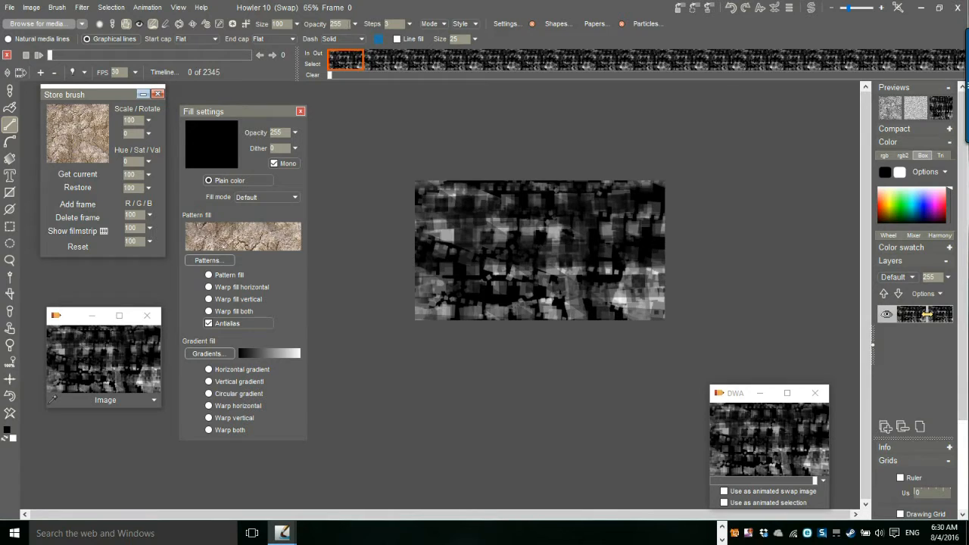
Set the line opacity to 76 and draw overlapping wide horizontal lines across the middle of the grid texture
left_click_drag(355, 26, 307, 43)
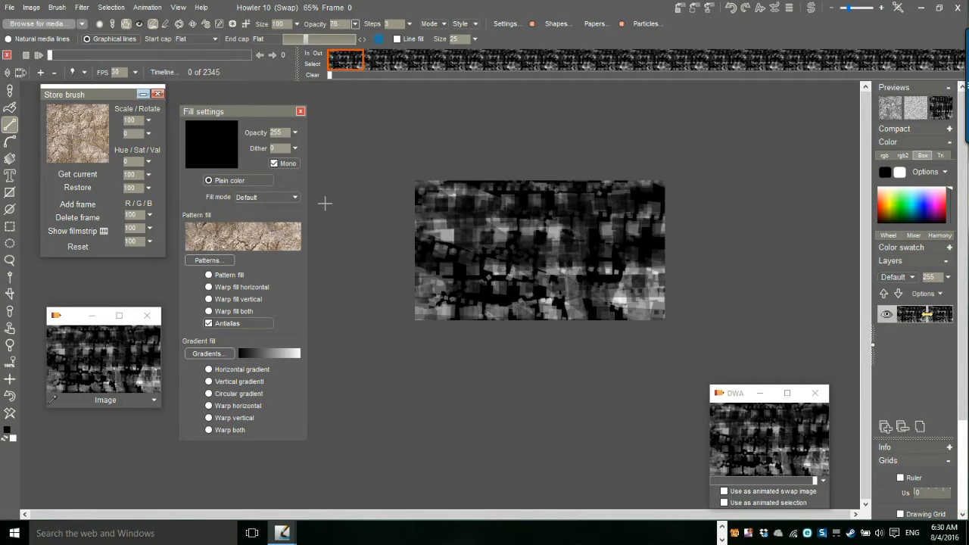
left_click_drag(383, 214, 757, 214)
left_click_drag(387, 259, 781, 274)
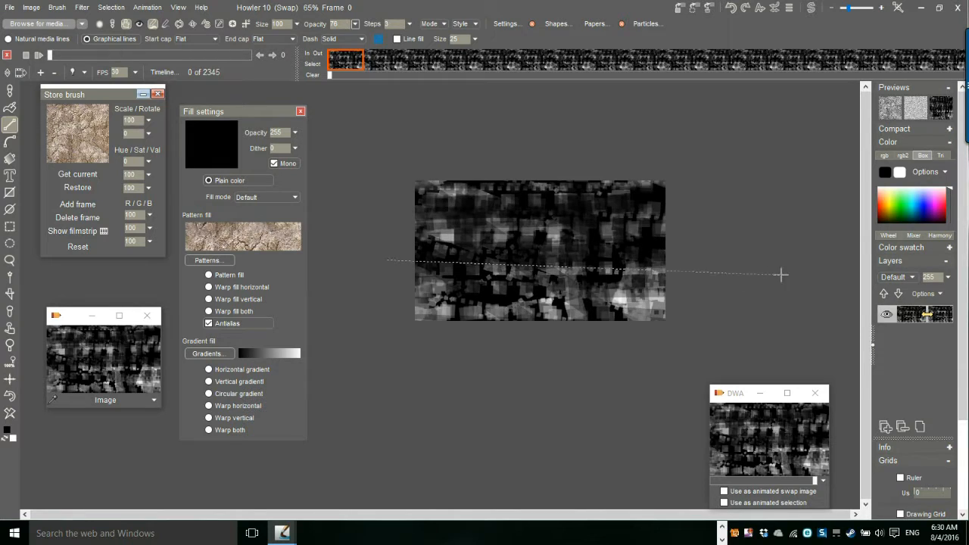
left_click_drag(384, 227, 767, 247)
left_click_drag(380, 241, 761, 238)
left_click_drag(364, 259, 790, 263)
left_click_drag(403, 271, 679, 277)
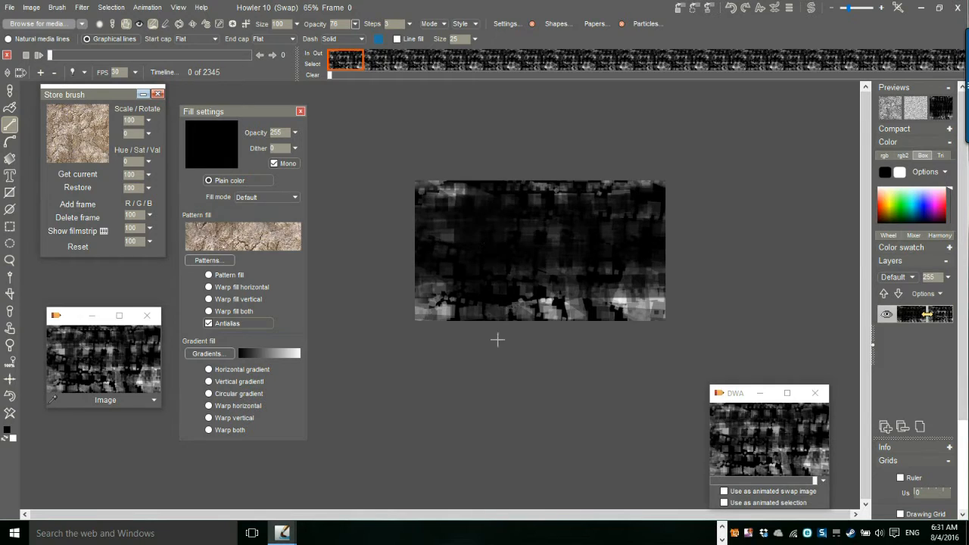
Set the line size to 18 and opacity to 169, and draw several near-vertical lines over the center and right half of the texture
left_click(297, 24)
left_click(239, 42)
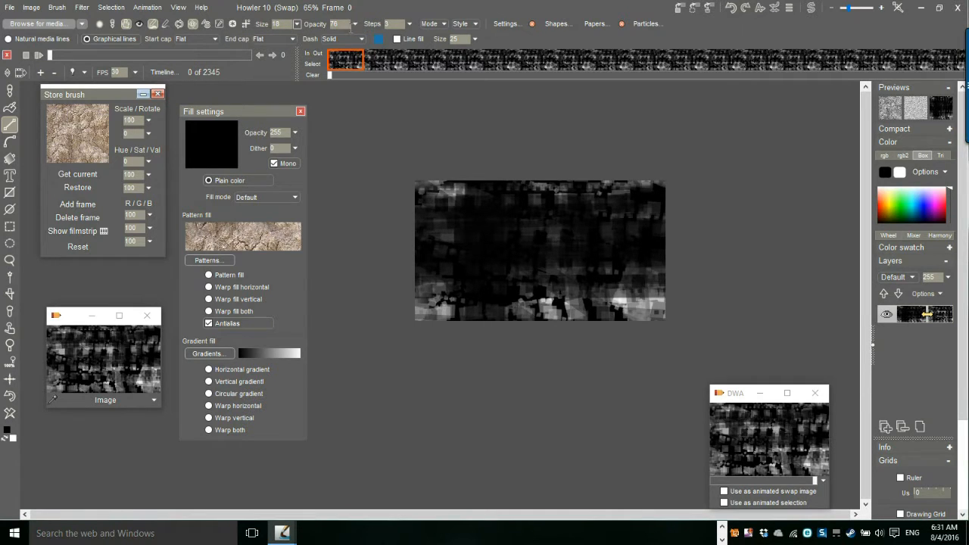
left_click(355, 24)
left_click_drag(313, 39, 333, 68)
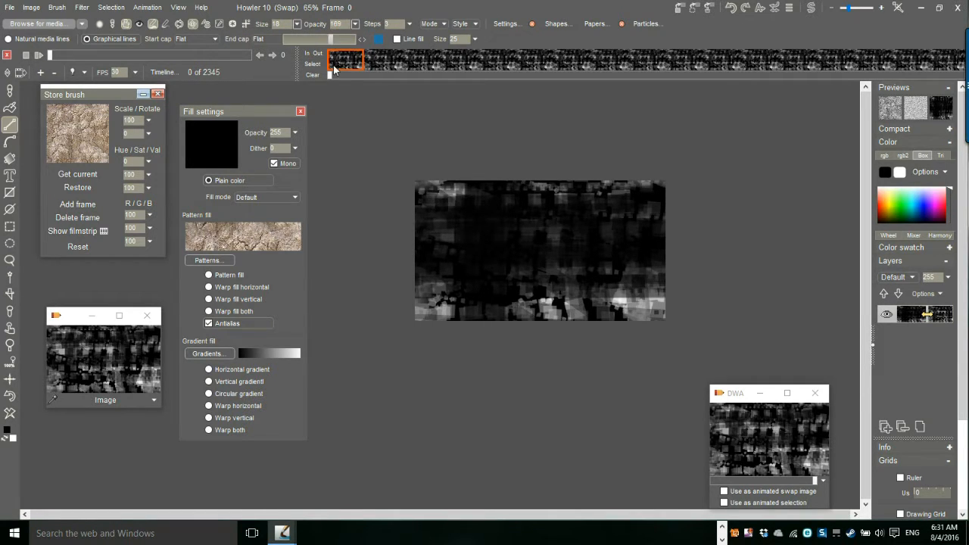
left_click_drag(570, 143, 572, 333)
left_click_drag(530, 163, 544, 340)
left_click_drag(552, 186, 552, 346)
left_click_drag(636, 182, 599, 381)
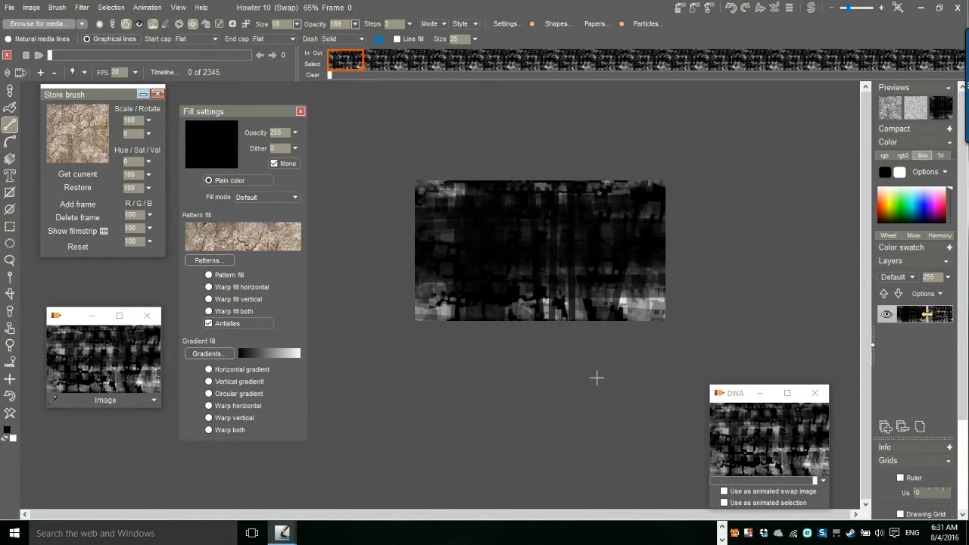
left_click_drag(616, 179, 595, 381)
Draw four thin horizontal lines across the full texture and one diagonal line from its upper-left area down to the lower edge
left_click_drag(410, 264, 809, 254)
left_click_drag(373, 211, 745, 227)
left_click_drag(397, 239, 751, 247)
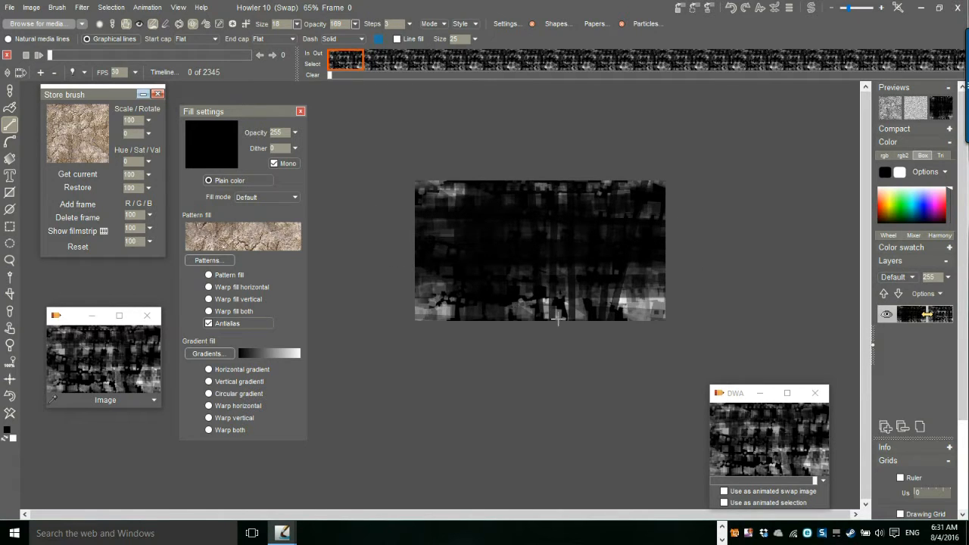
left_click_drag(395, 294, 792, 313)
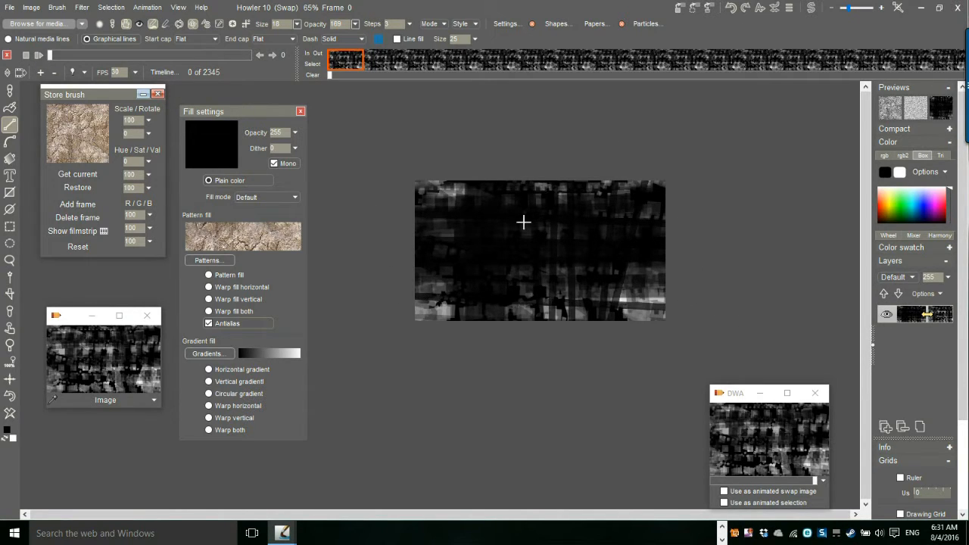
left_click_drag(428, 155, 573, 379)
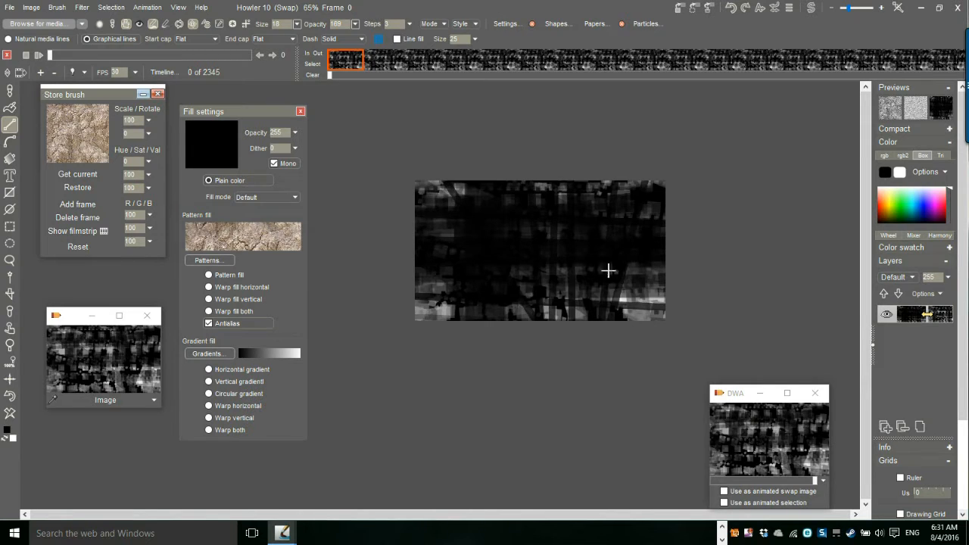
scroll(578, 271, "down", 1)
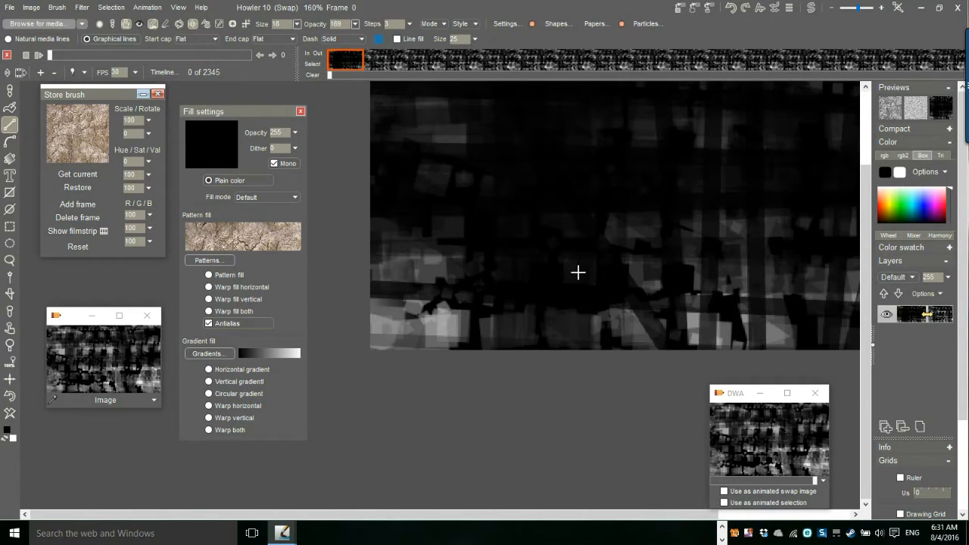
scroll(577, 272, "up", 2)
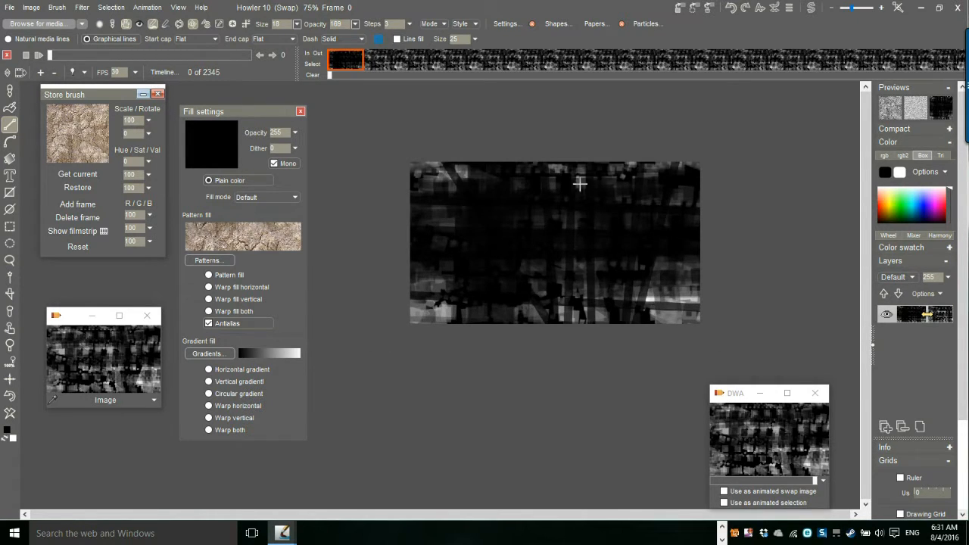
Open the Curves adjustment and bend the RGB curve into an S-shape, with its upper point at 200 / 206
left_click(81, 8)
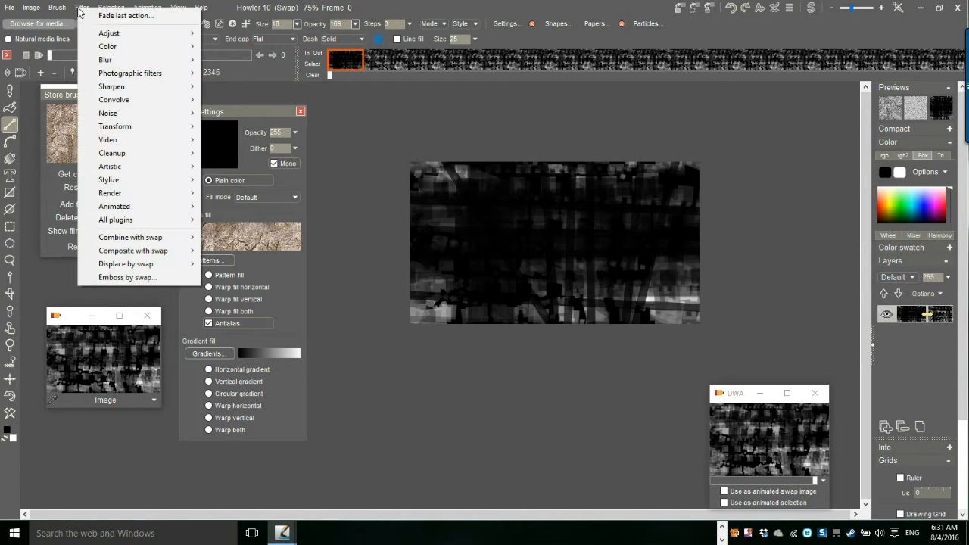
mouse_move(151, 36)
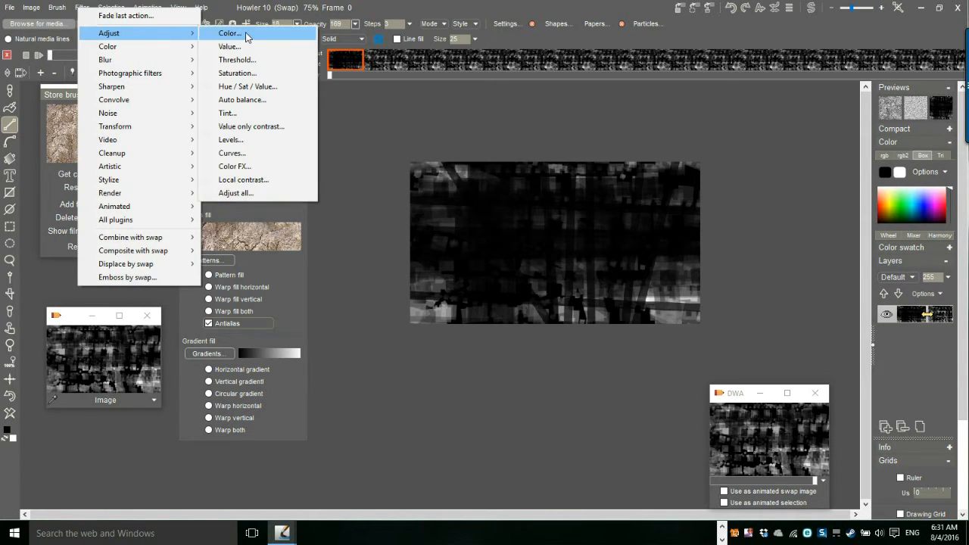
left_click(260, 154)
left_click_drag(524, 144, 361, 120)
left_click_drag(282, 285, 310, 282)
mouse_move(375, 191)
left_mouse_down()
mouse_move(346, 174)
mouse_move(343, 183)
mouse_move(365, 193)
left_mouse_up()
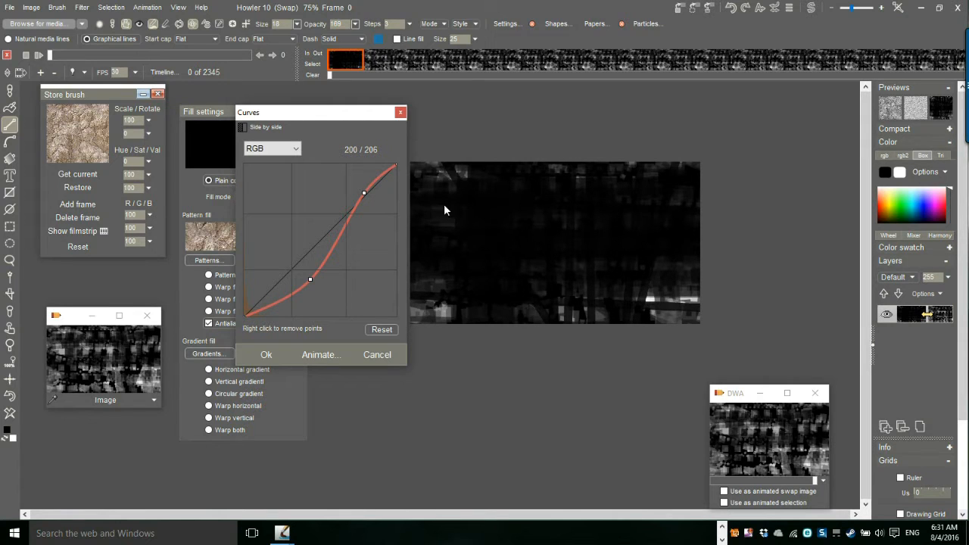
Reshape the RGB curve into a stepped wave with points at 66 / 31, 228 / 238 and 38 / 1, and apply it
left_click_drag(310, 281, 284, 303)
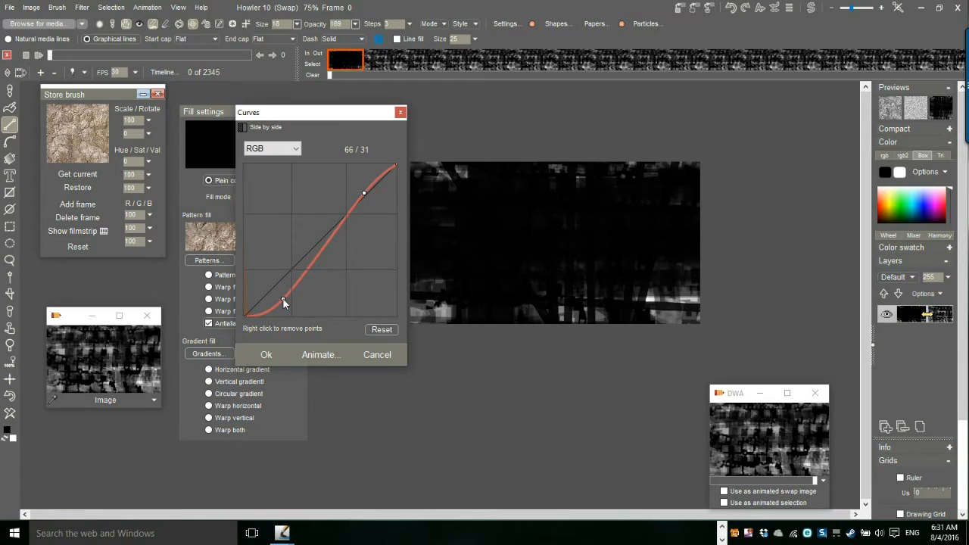
mouse_move(312, 268)
left_mouse_down()
mouse_move(299, 259)
mouse_move(332, 241)
left_mouse_up()
left_click_drag(354, 207, 382, 174)
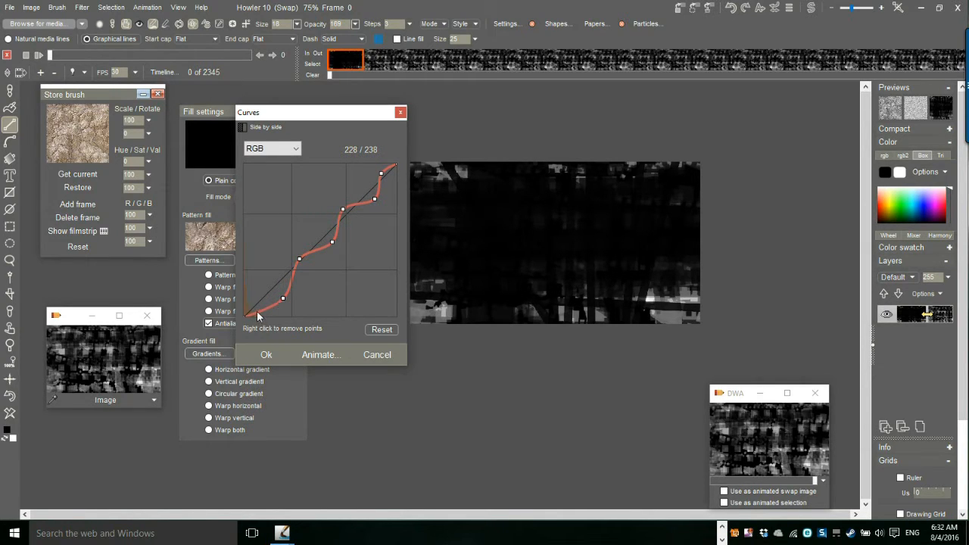
left_click_drag(262, 314, 267, 317)
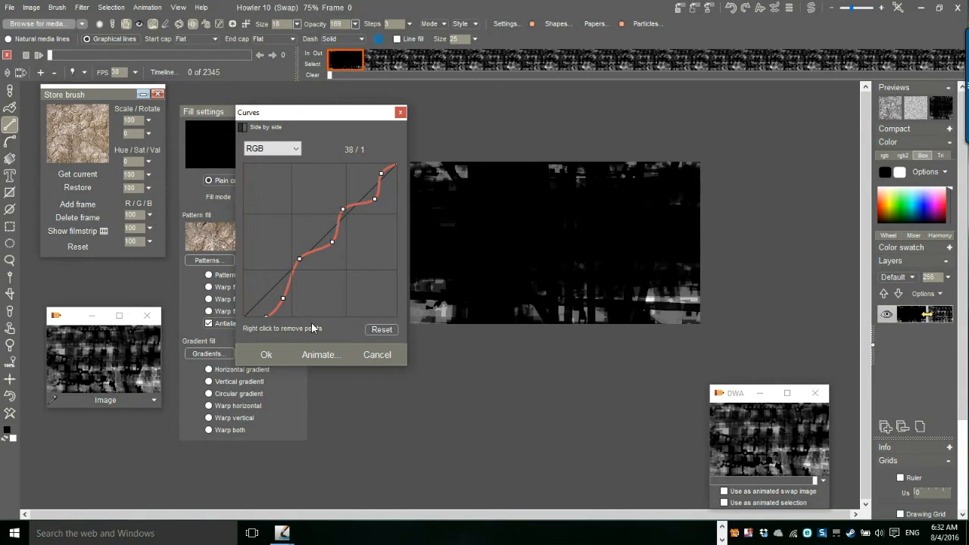
left_click(265, 354)
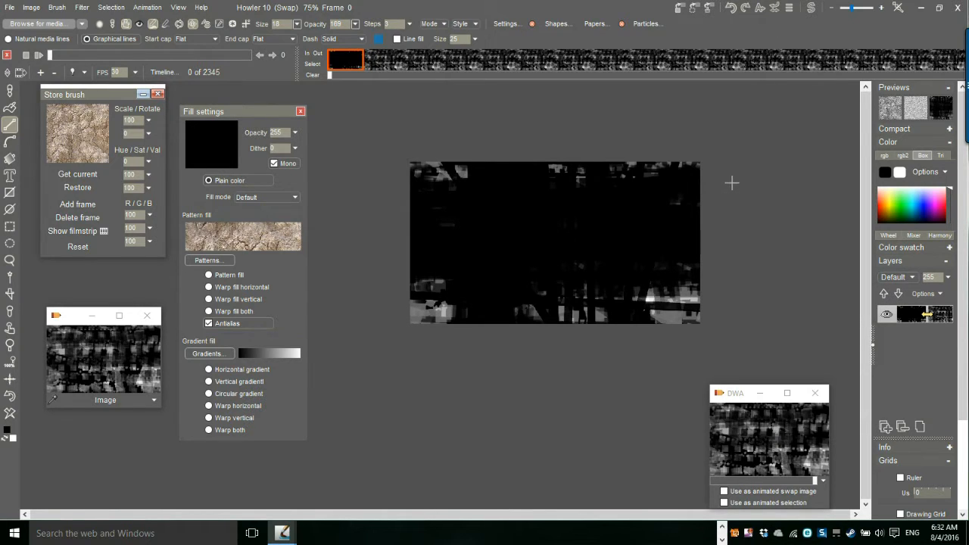
Create a 234-frame animation at 30 fps initialized with copies of the current frame, freeing the existing animation
scroll(474, 221, "up", 2)
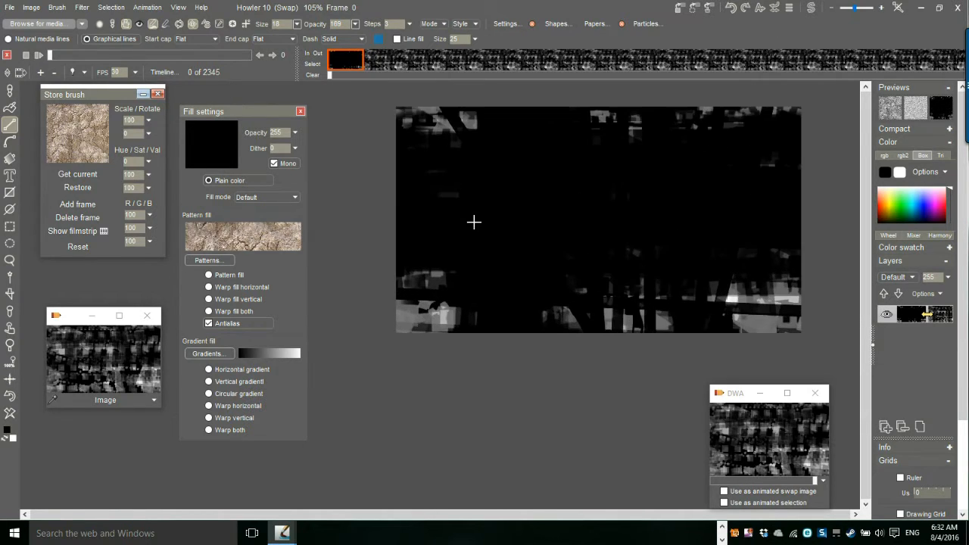
scroll(432, 121, "down", 3)
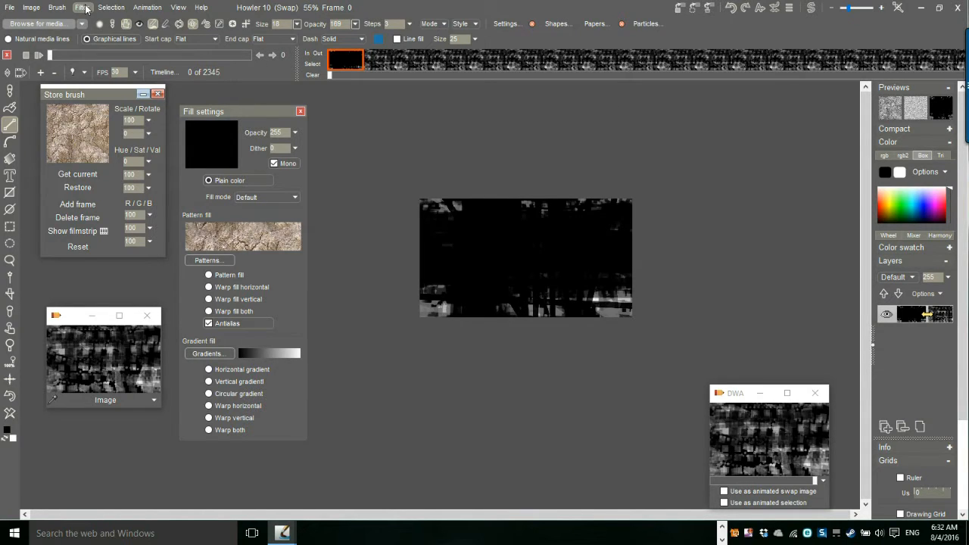
left_click(147, 7)
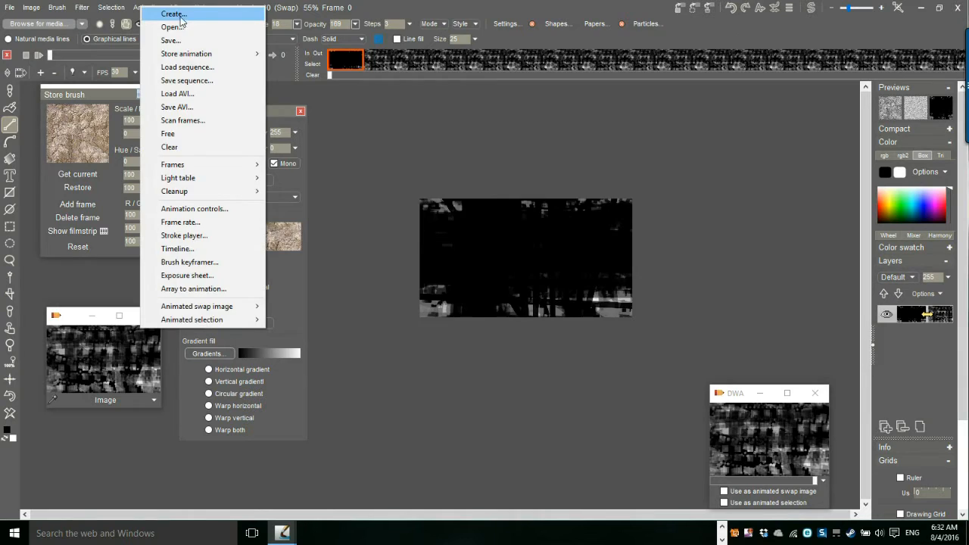
left_click(176, 14)
left_click_drag(401, 159, 502, 121)
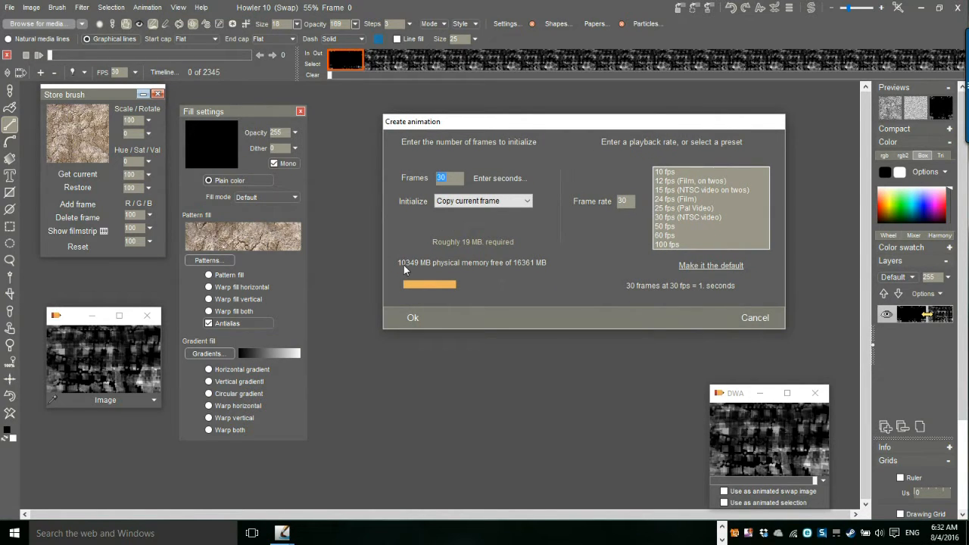
type("234")
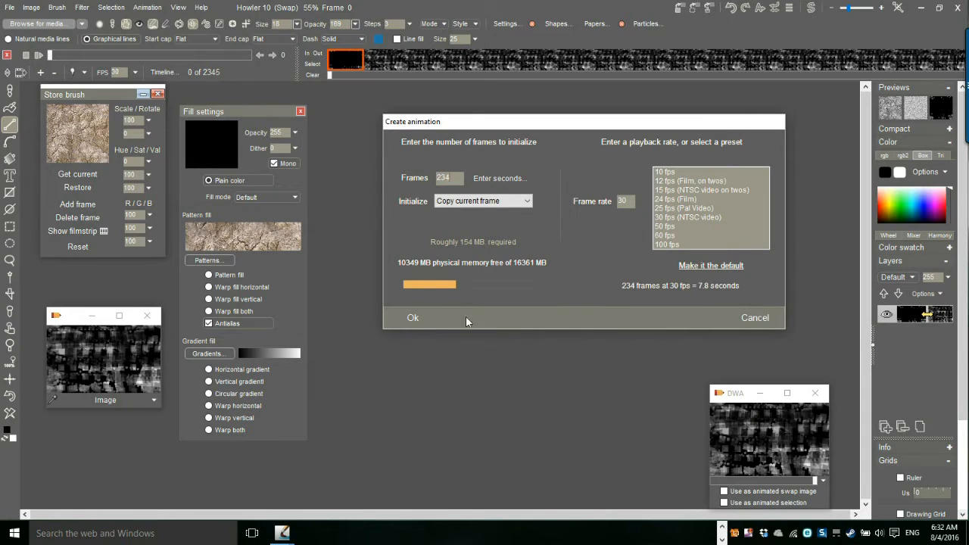
left_click(413, 319)
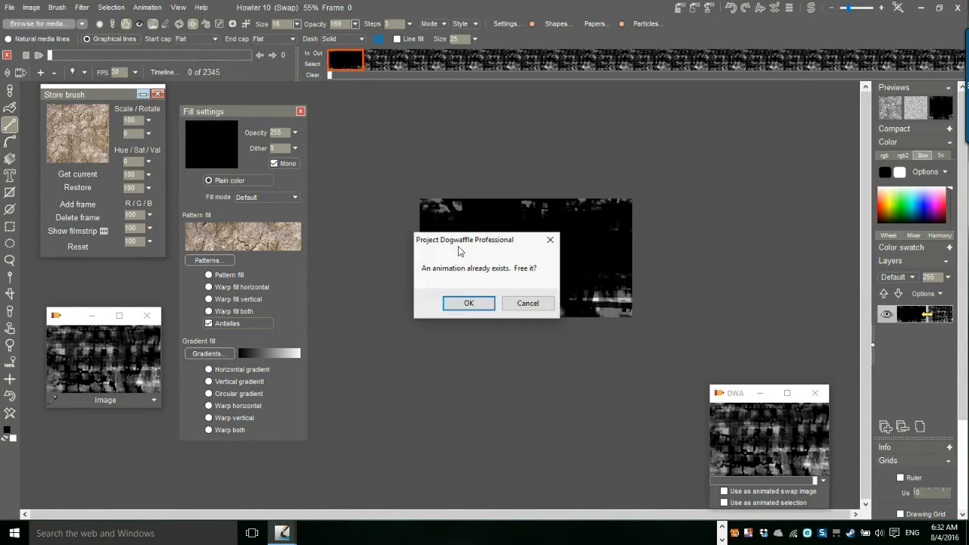
left_click(468, 302)
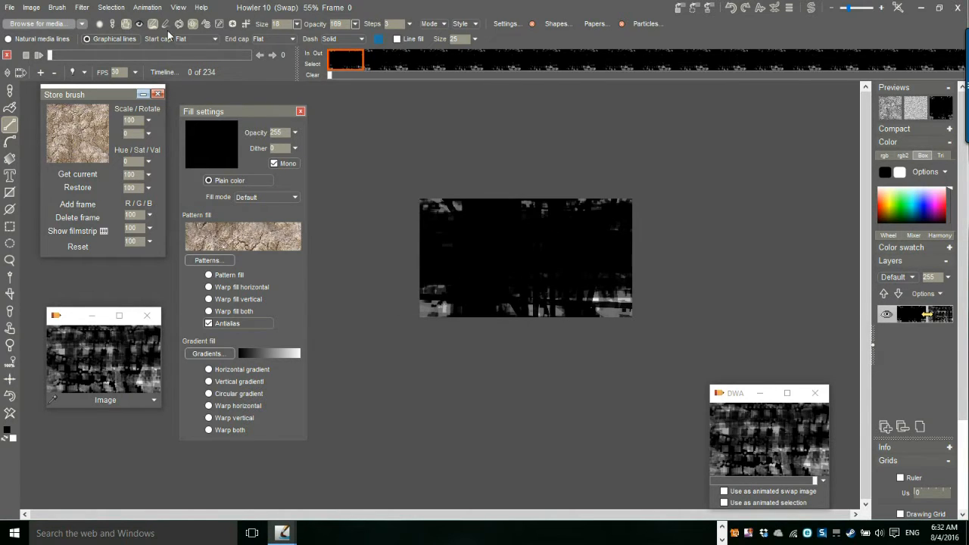
Store the new animation and replace the older stored-animation window with the new one
left_click(146, 7)
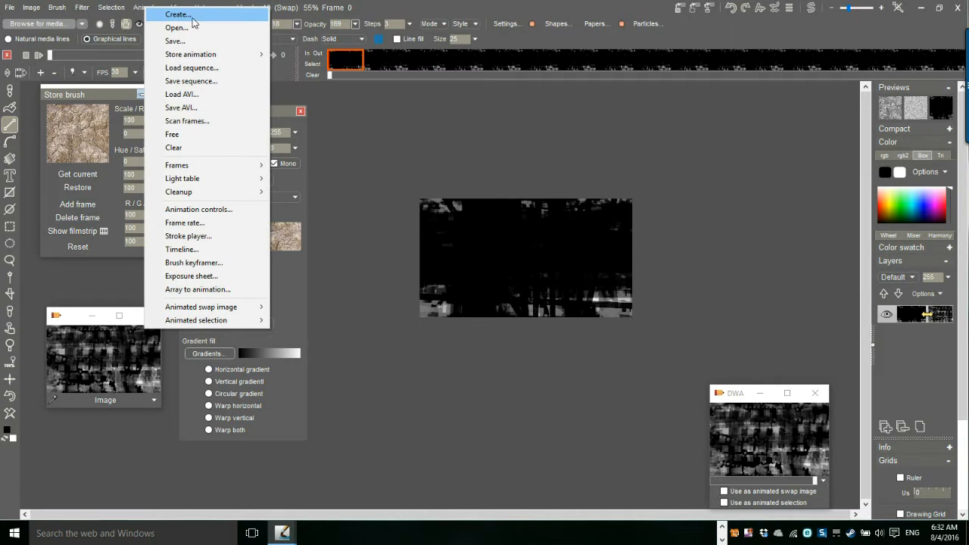
mouse_move(201, 59)
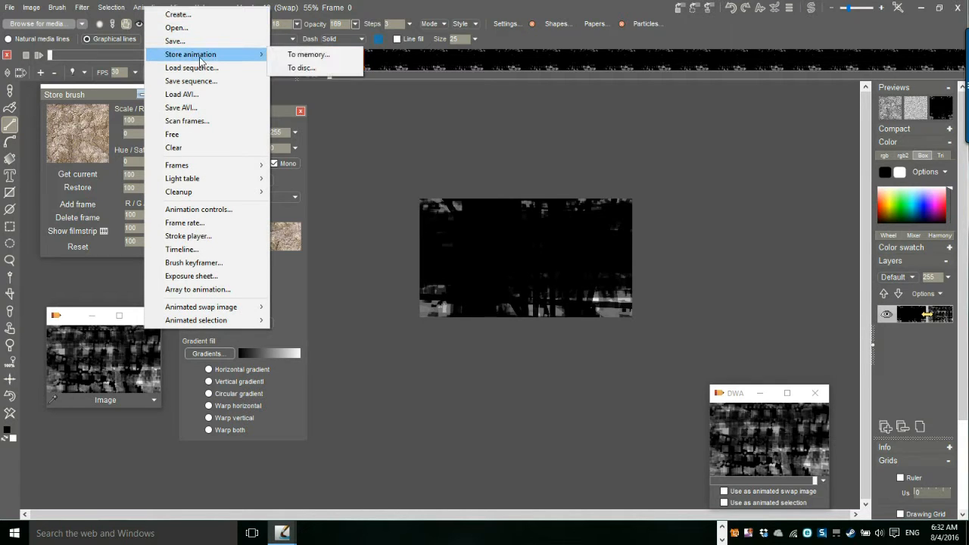
left_click(316, 68)
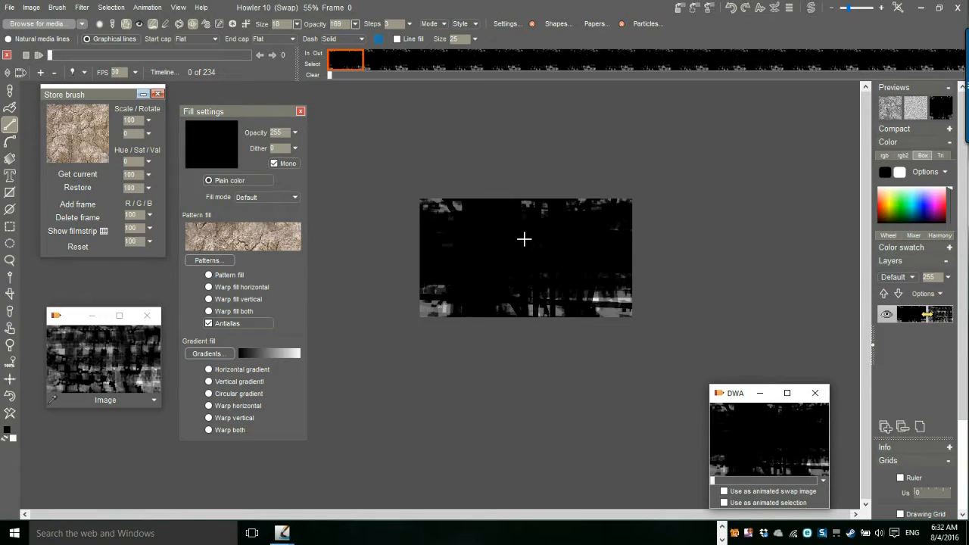
left_click_drag(742, 402, 763, 280)
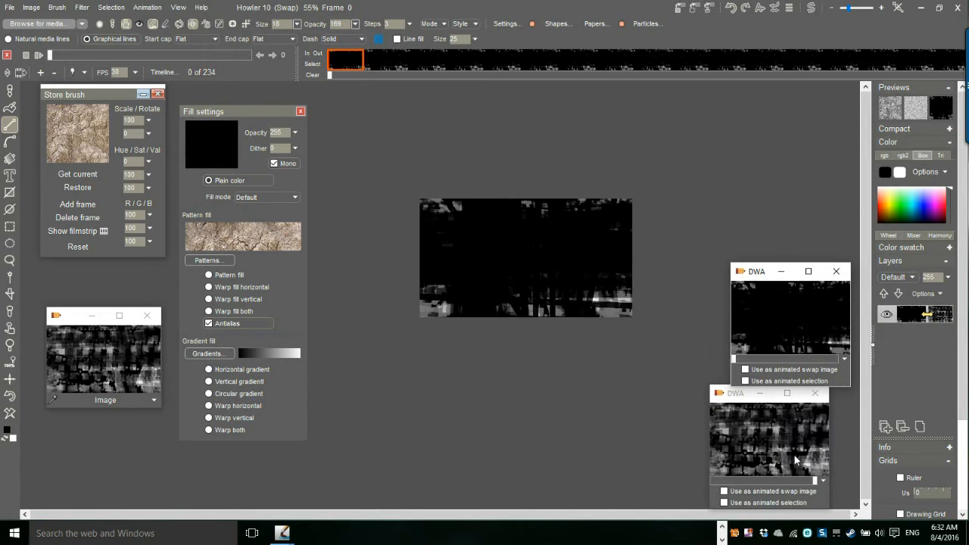
left_click(815, 393)
left_click_drag(762, 275, 747, 374)
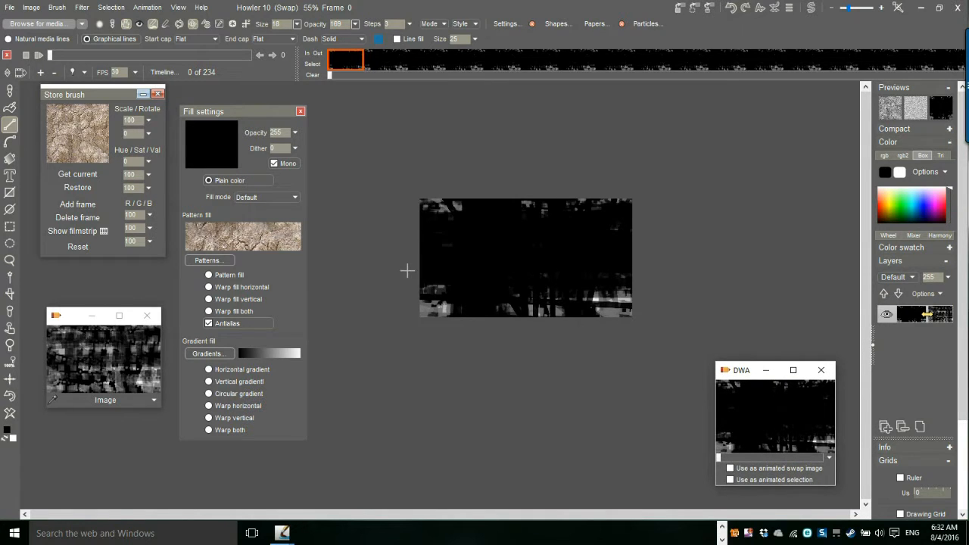
Open the Puppy Ray CPU transform filter on the texture and move its window closer to the canvas
scroll(407, 270, "up", 2)
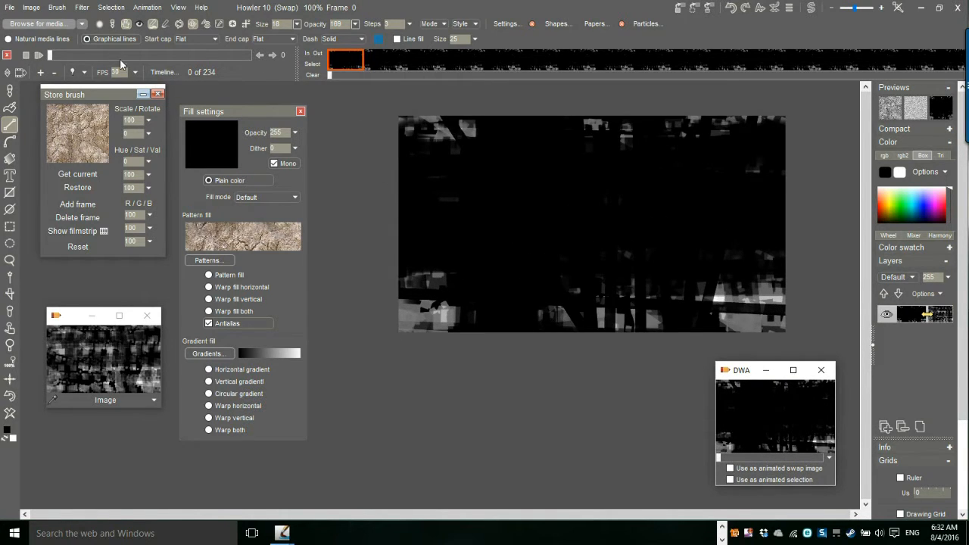
left_click(81, 8)
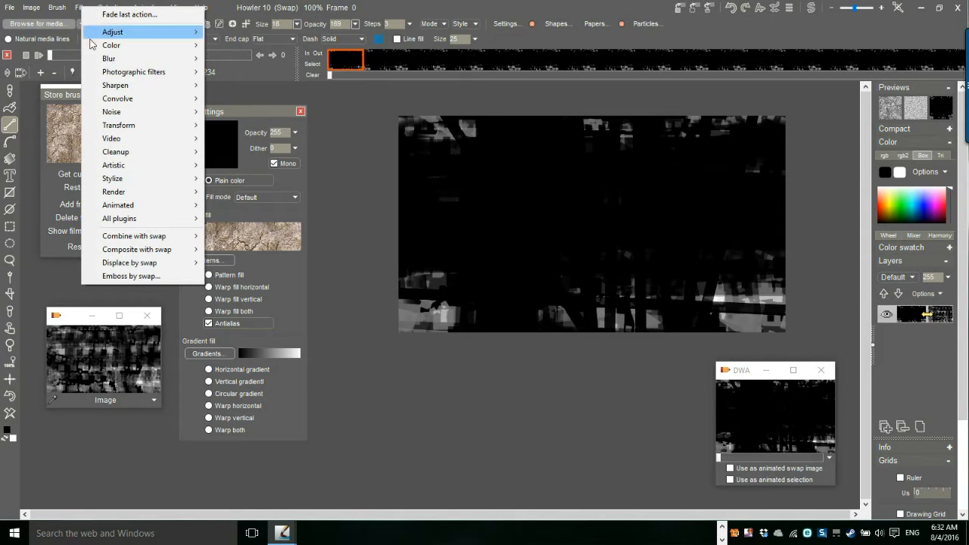
mouse_move(168, 77)
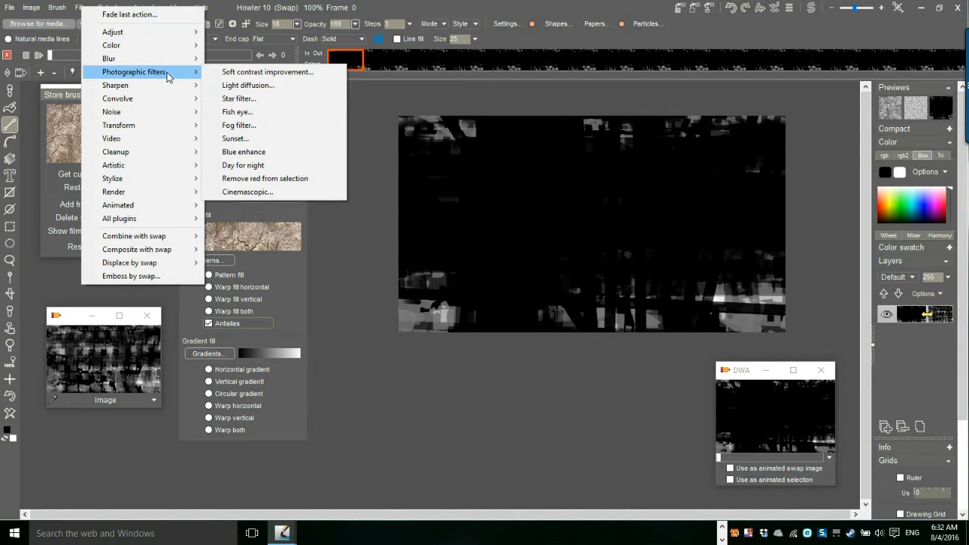
mouse_move(155, 127)
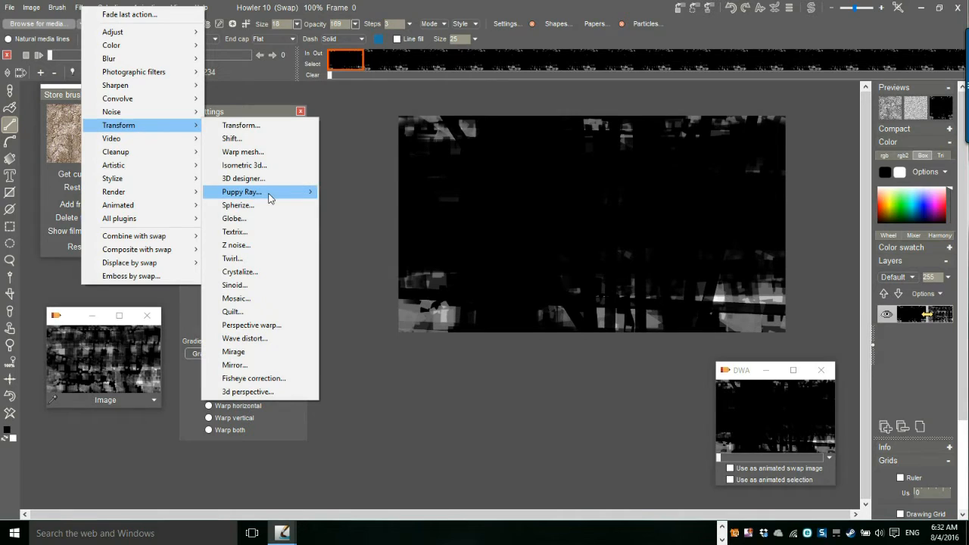
mouse_move(271, 194)
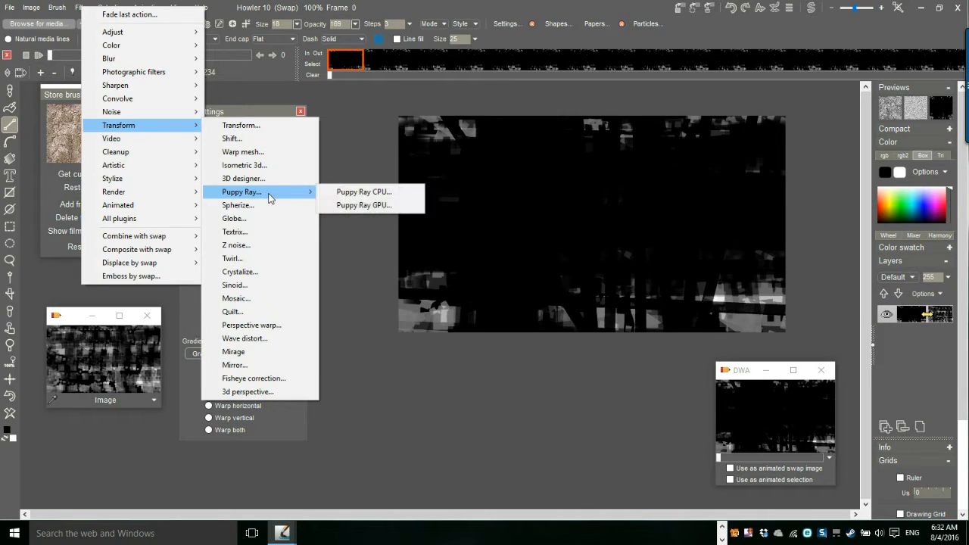
left_click(390, 195)
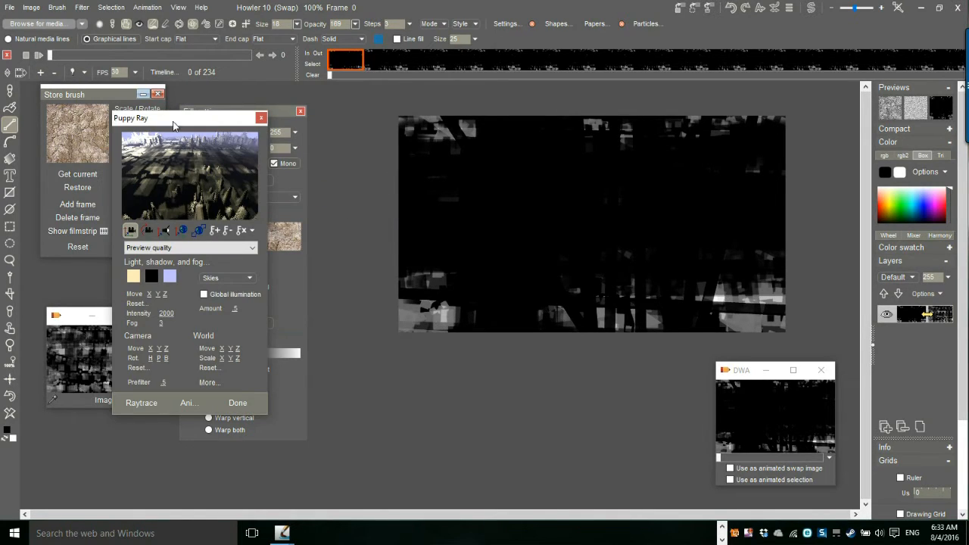
left_click_drag(168, 122, 274, 151)
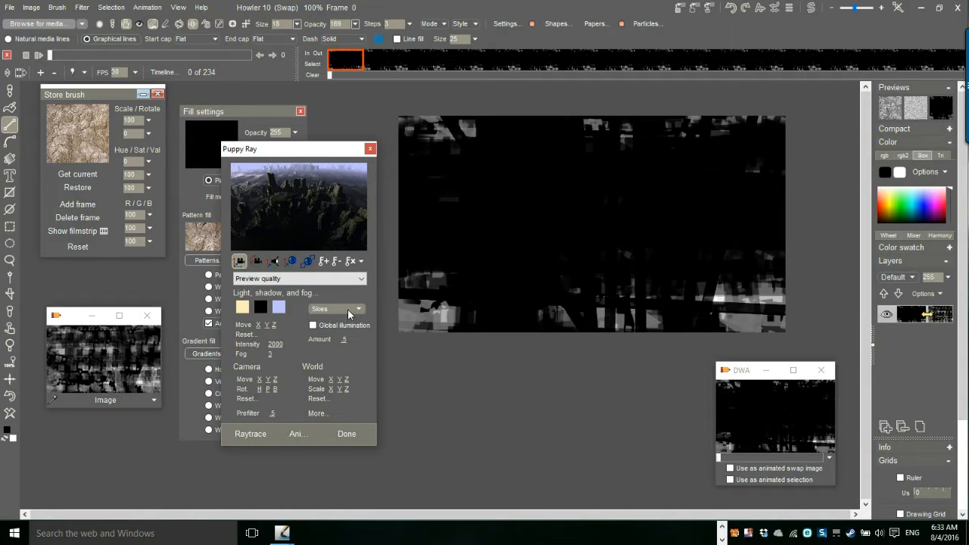
Select the cloudy blue sky for the Puppy Ray scene and rotate the camera to frame the horizon above the terrain
left_click(348, 309)
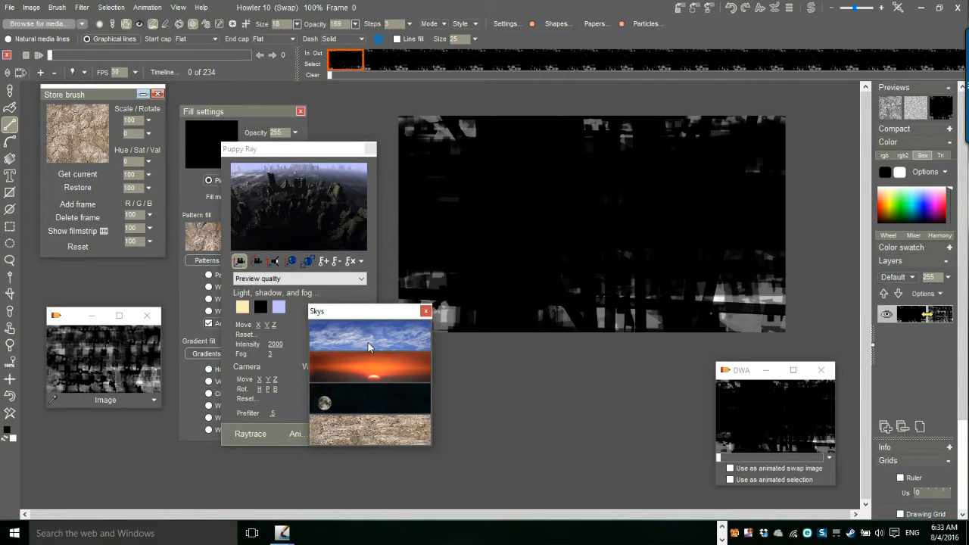
left_click(365, 338)
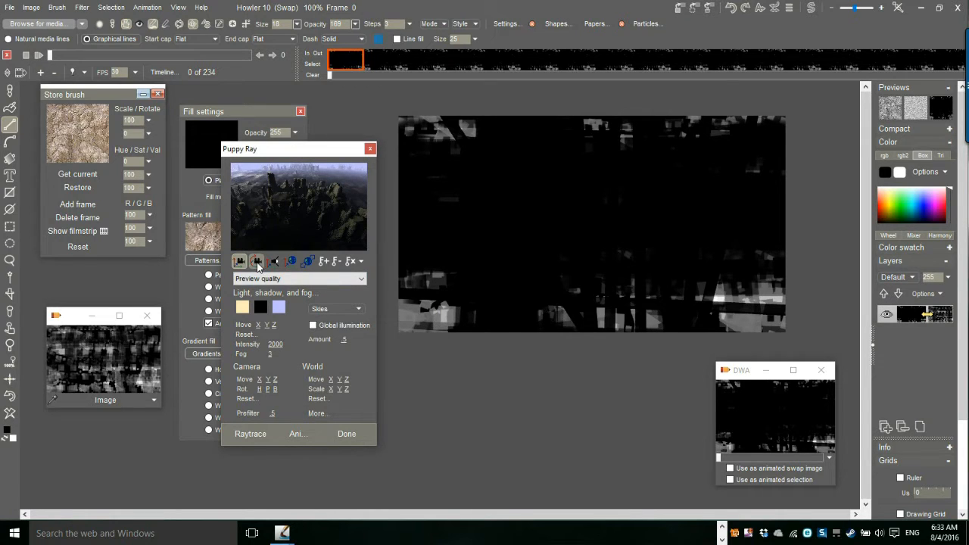
left_click(258, 262)
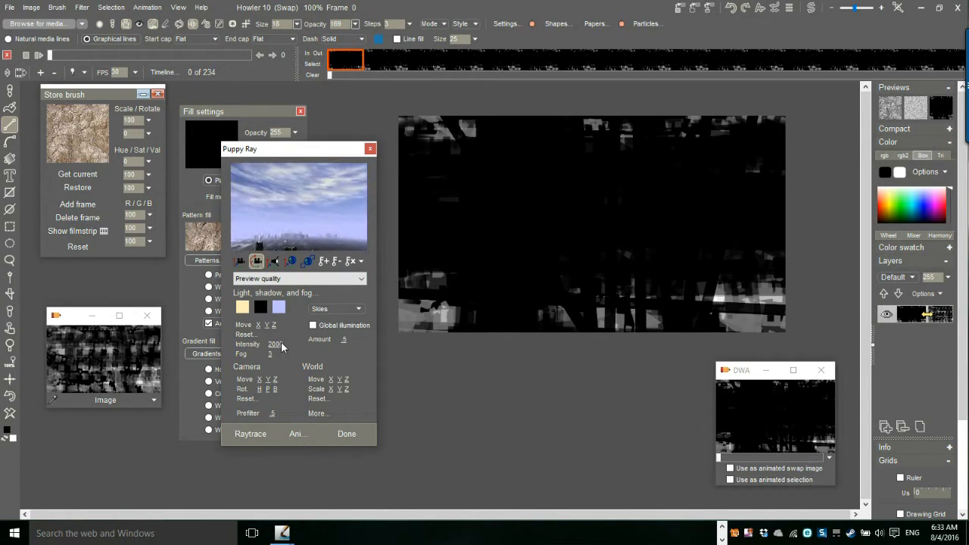
left_click_drag(281, 345, 305, 240)
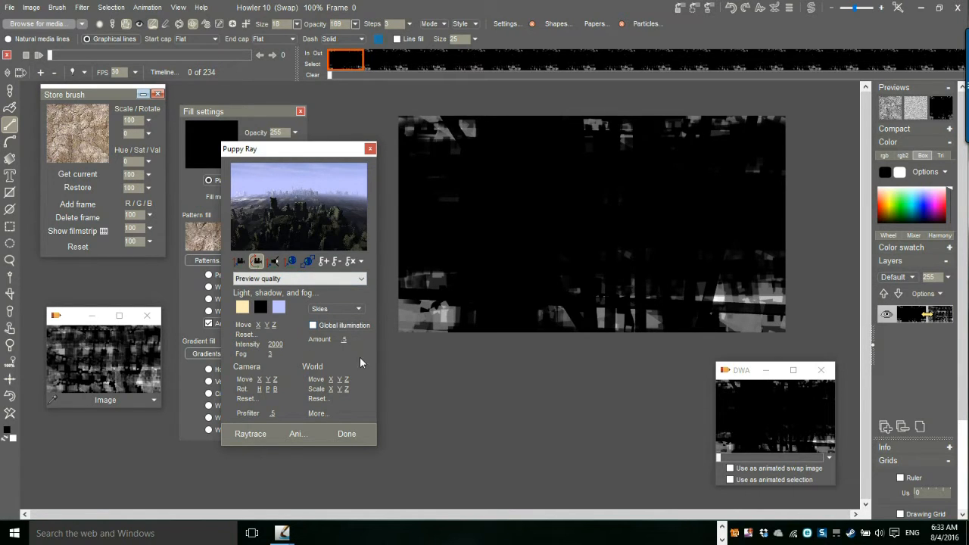
Expand the Puppy Ray settings, set the camera zoom to 6, and rotate the camera to heading about 7.33 and pitch 18
left_click(317, 416)
left_click_drag(450, 149, 277, 88)
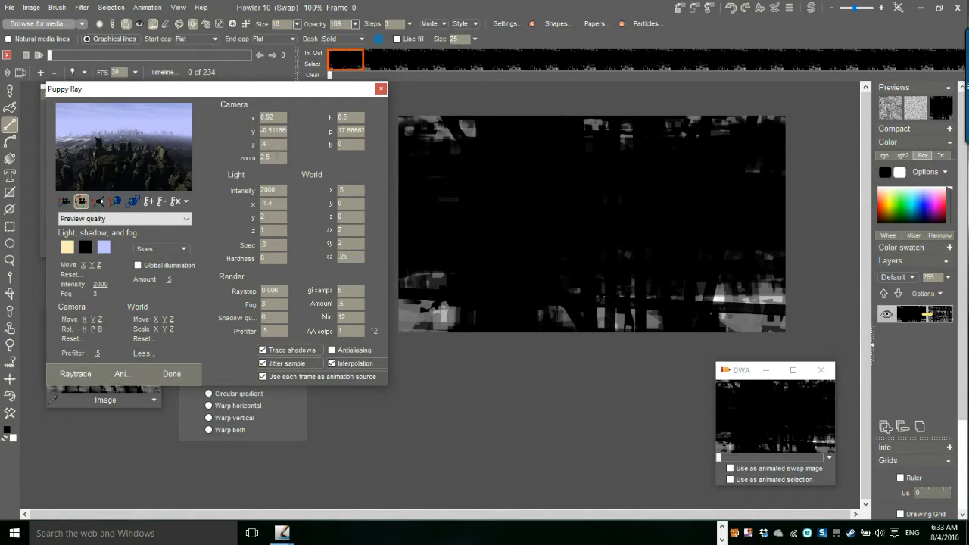
type("4")
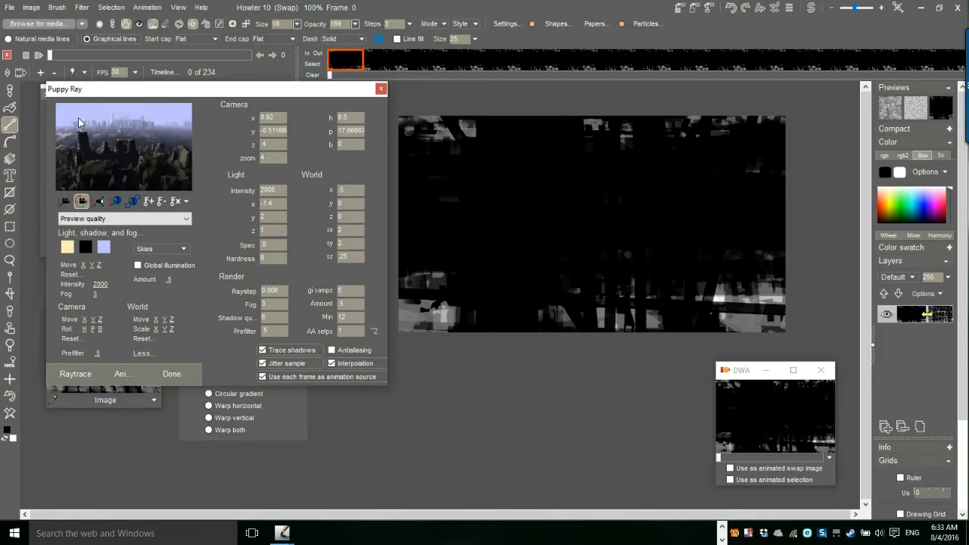
type("5")
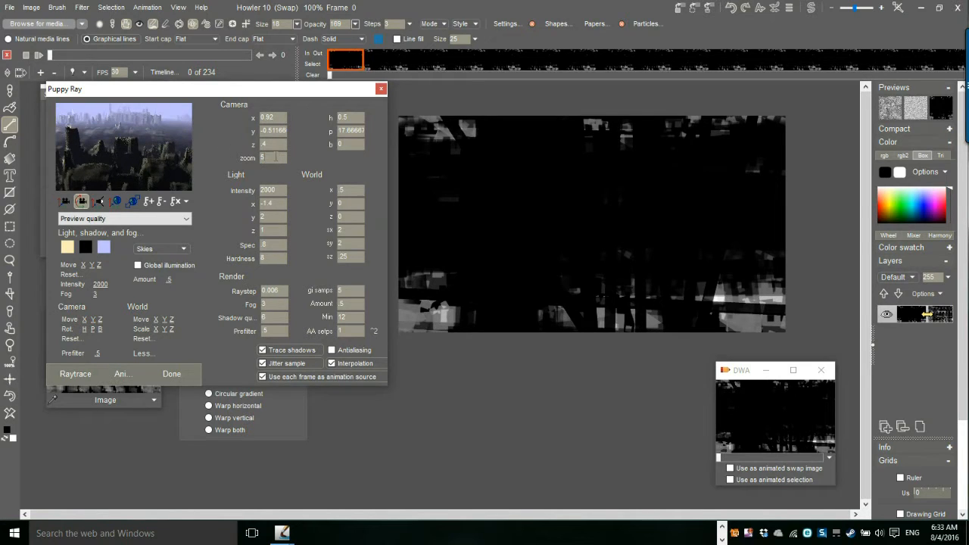
mouse_move(157, 138)
left_mouse_down()
mouse_move(136, 142)
mouse_move(150, 162)
mouse_move(135, 122)
mouse_move(139, 160)
mouse_move(151, 145)
left_mouse_up()
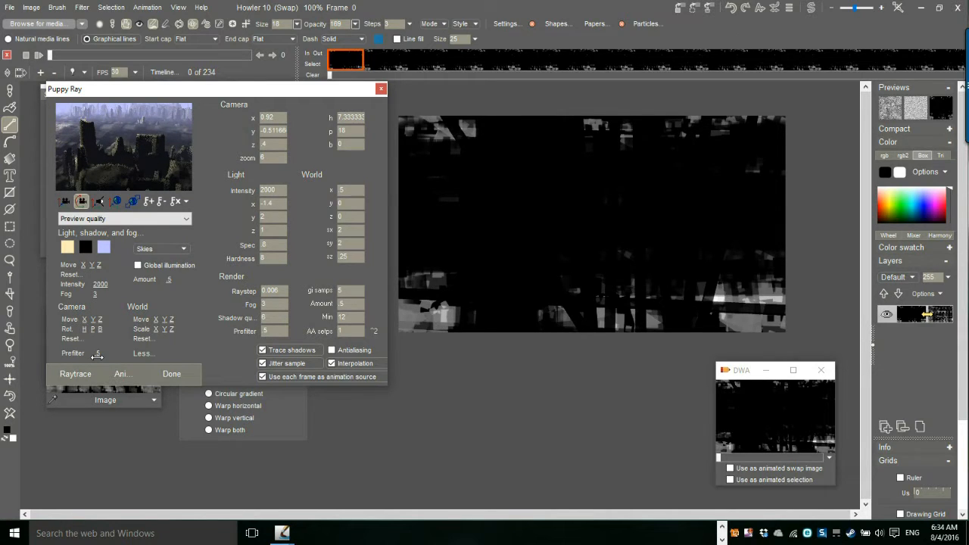
Set the Puppy Ray prefilter to 0 and turn off Interpolation
left_click_drag(96, 356, 22, 353)
left_click(332, 364)
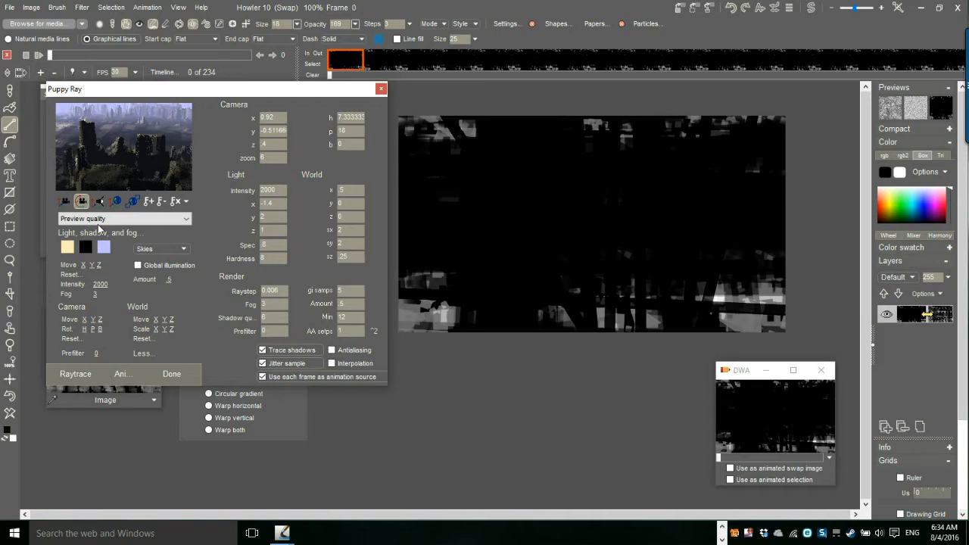
Move the Puppy Ray camera to about x 1.29, y 6, z 0.22 and set the render quality to High quality
left_click(64, 203)
left_click_drag(135, 146, 141, 91)
right_click(141, 91)
left_click(142, 172)
left_click_drag(95, 141, 124, 147)
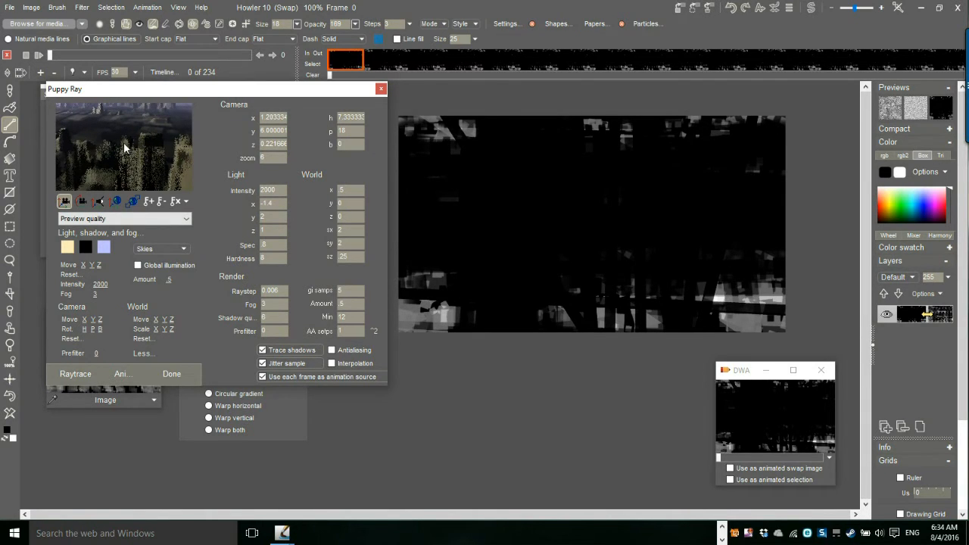
left_click(110, 219)
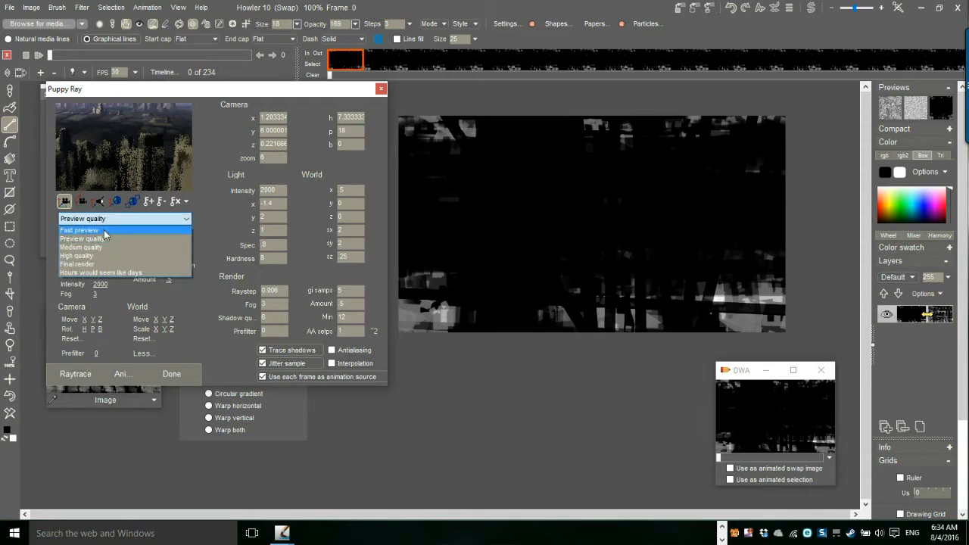
left_click(78, 256)
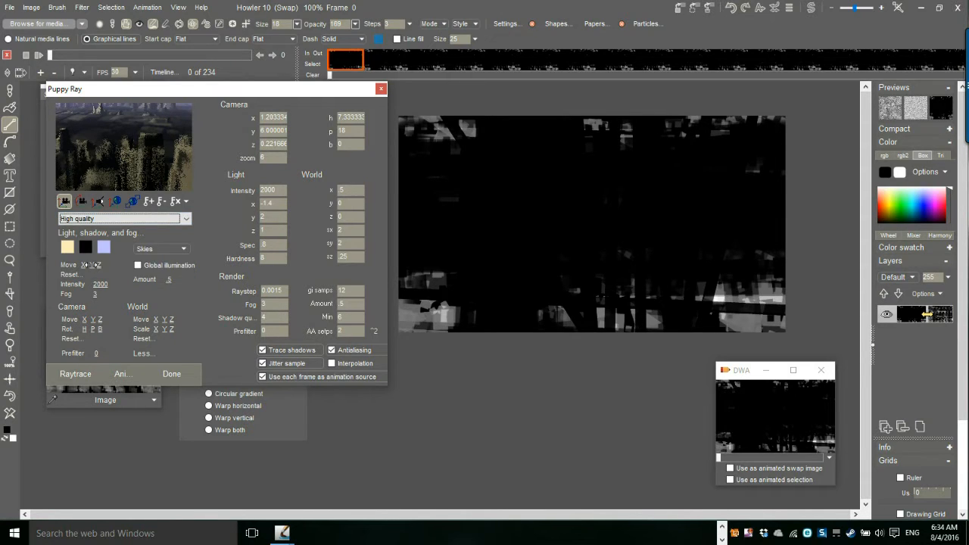
Raytrace the cityscape and keep the render quality at High quality
left_click(74, 374)
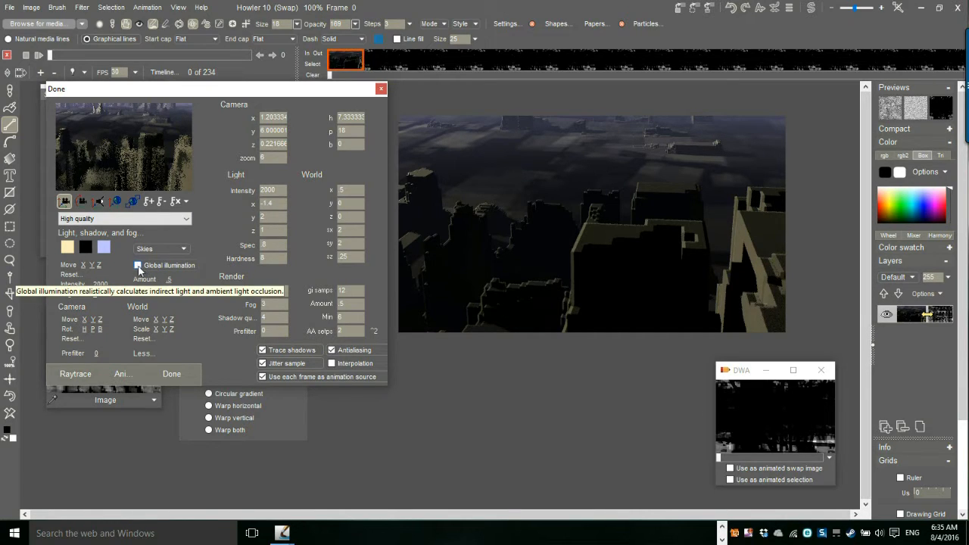
left_click(90, 219)
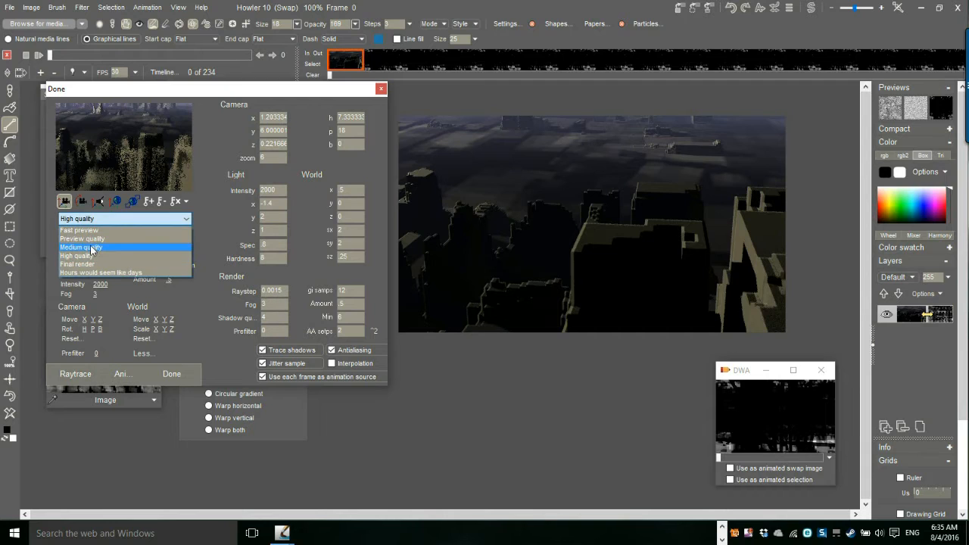
left_click(91, 256)
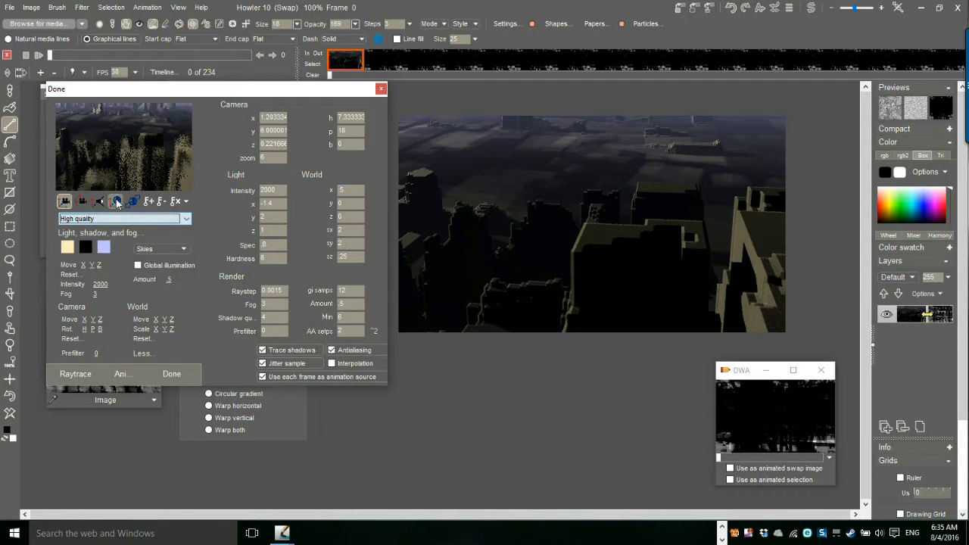
Enable Global illumination, compare the preview with it off and on, and rotate the camera to heading about -3.17 and pitch 20.5
left_click(83, 202)
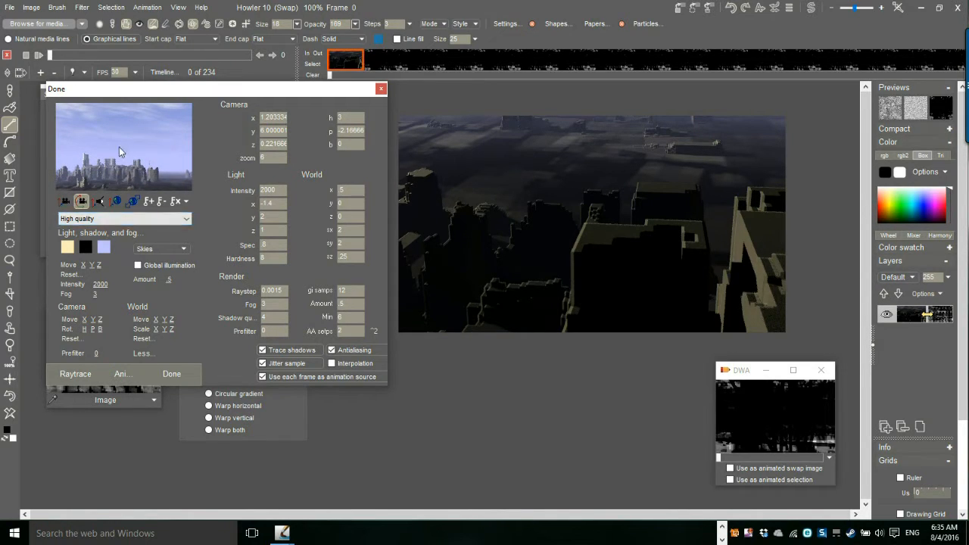
left_click(139, 265)
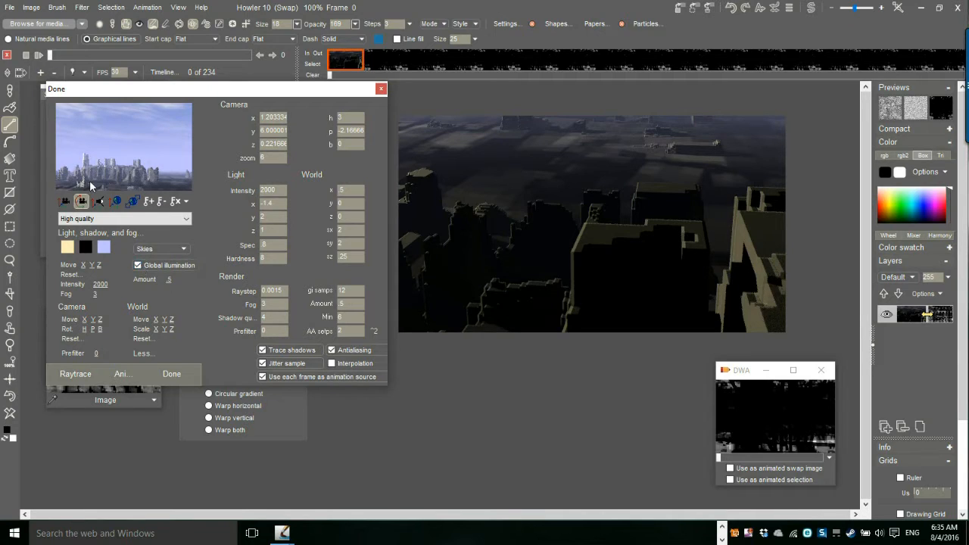
left_click_drag(133, 176, 112, 98)
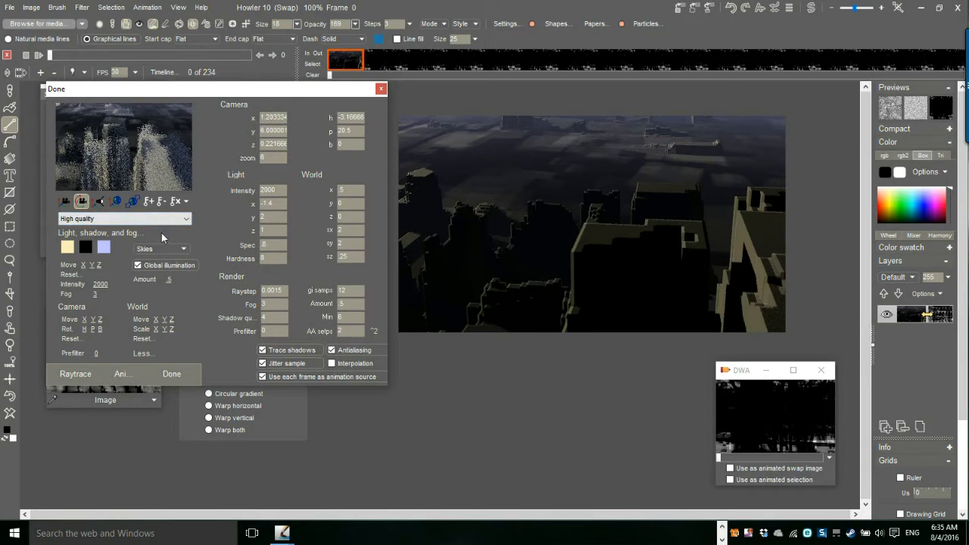
left_click(137, 266)
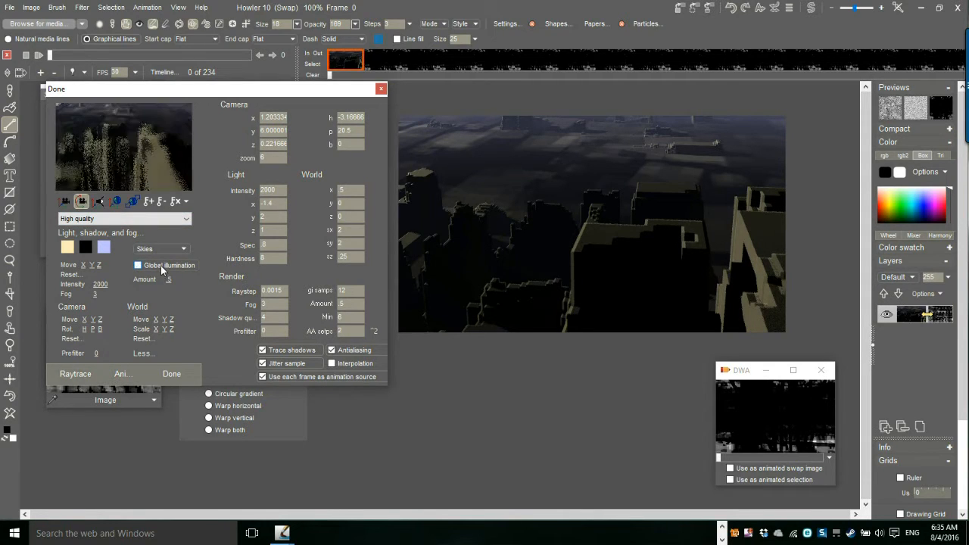
left_click(160, 264)
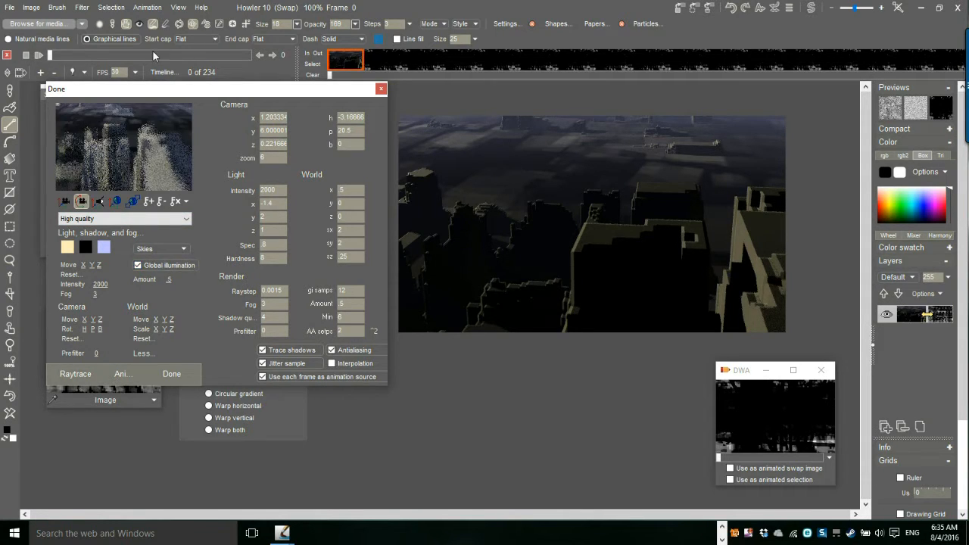
Rotate the camera to heading about -38.33 and pitch 45.33, and select the night sky with the moon
left_click_drag(161, 164, 55, 41)
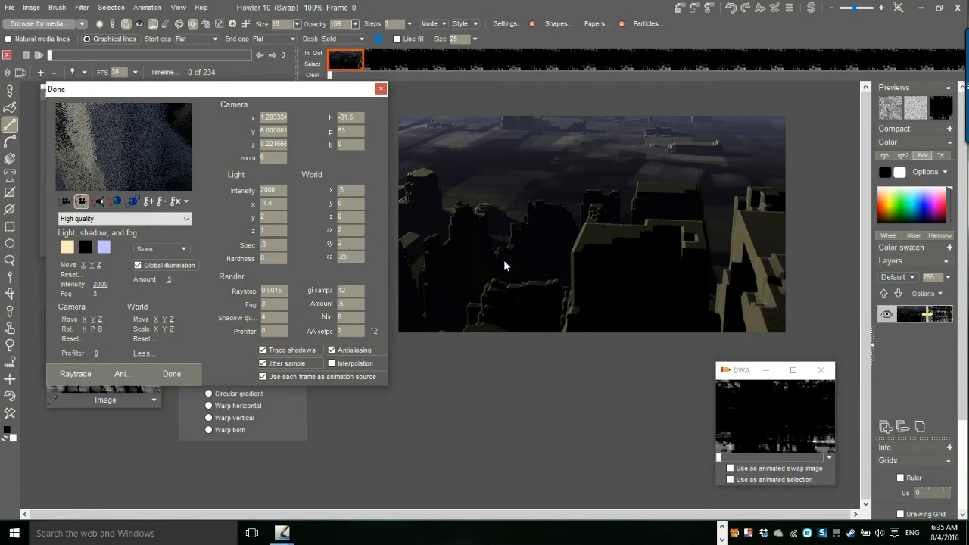
left_click_drag(157, 154, 140, 120)
left_click(162, 249)
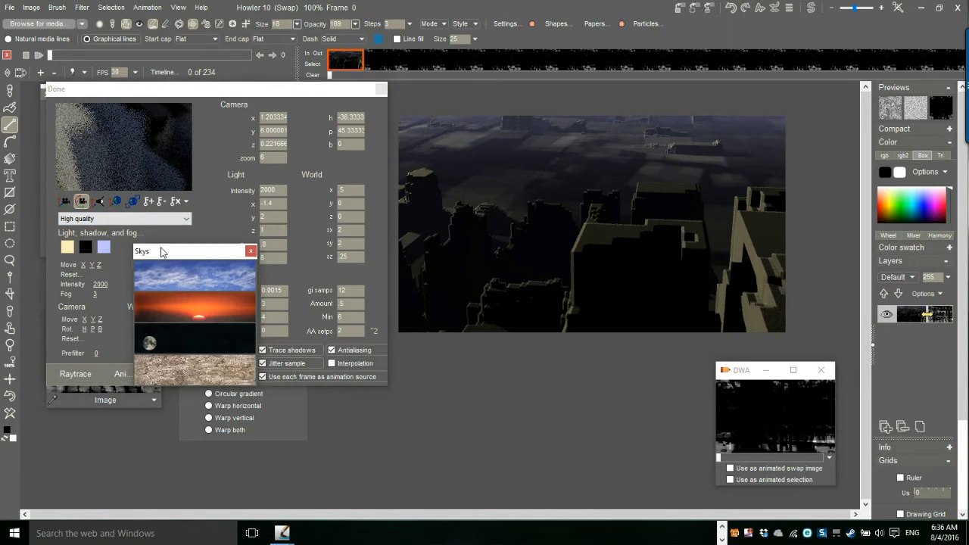
left_click(190, 340)
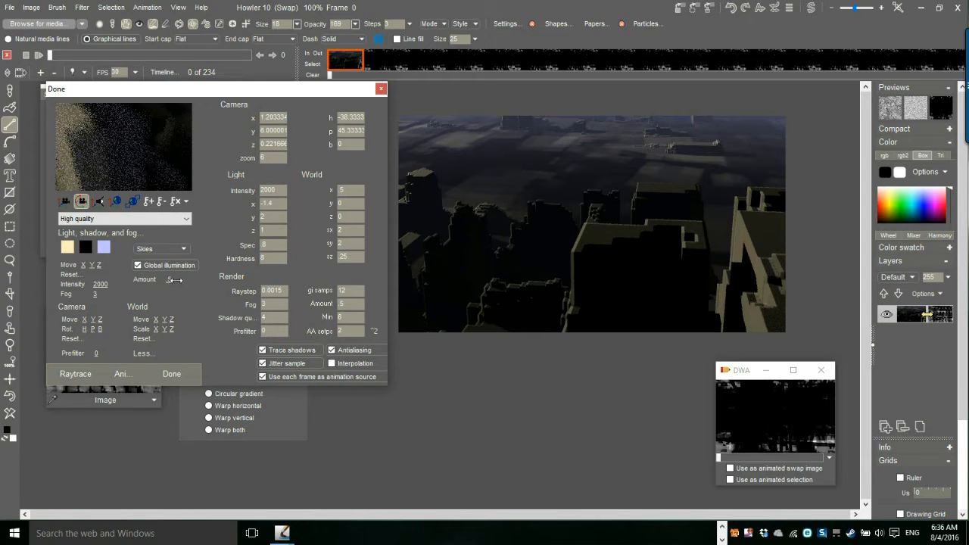
Set the global illumination amount to 0.6 and select the cracked stone texture as the sky
mouse_move(169, 282)
left_mouse_down()
mouse_move(407, 275)
mouse_move(159, 287)
mouse_move(187, 290)
left_mouse_up()
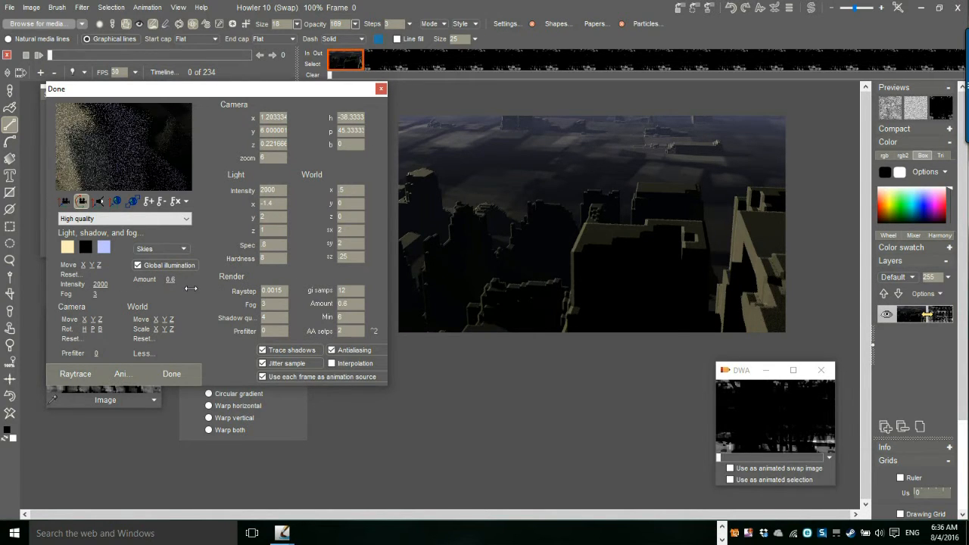
left_click(154, 249)
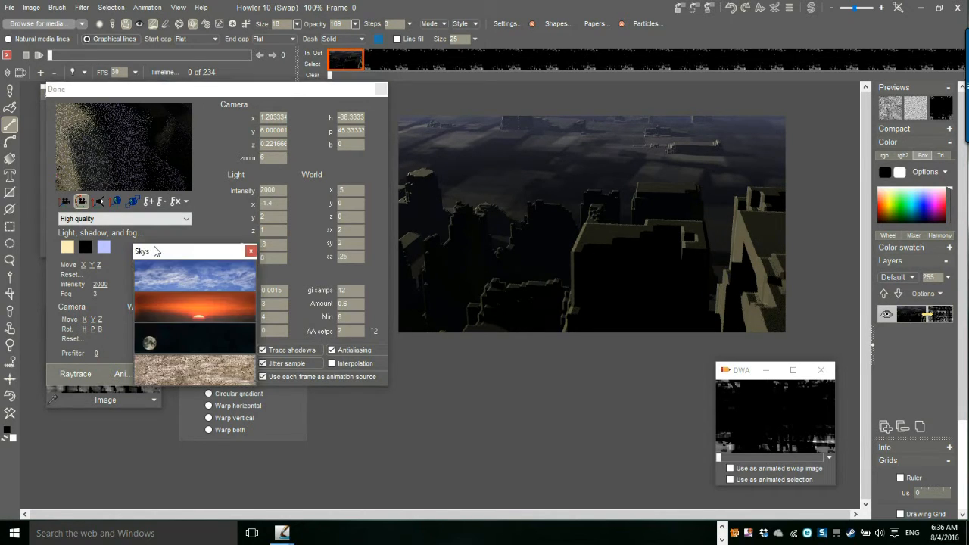
left_click(193, 372)
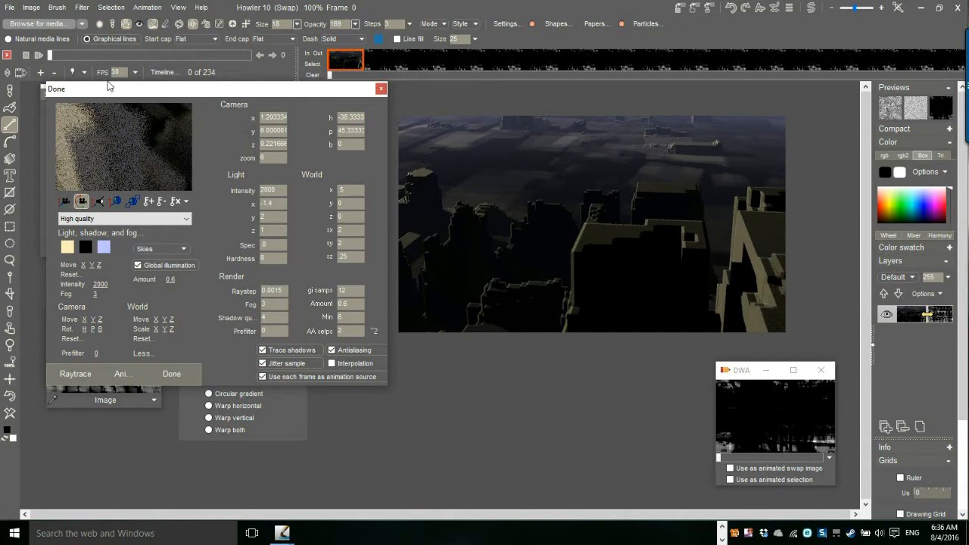
Rotate the Puppy Ray camera to heading about 23.5 and pitch 14.17 to look across the city
mouse_move(108, 92)
left_mouse_down()
mouse_move(369, 101)
mouse_move(116, 104)
left_mouse_up()
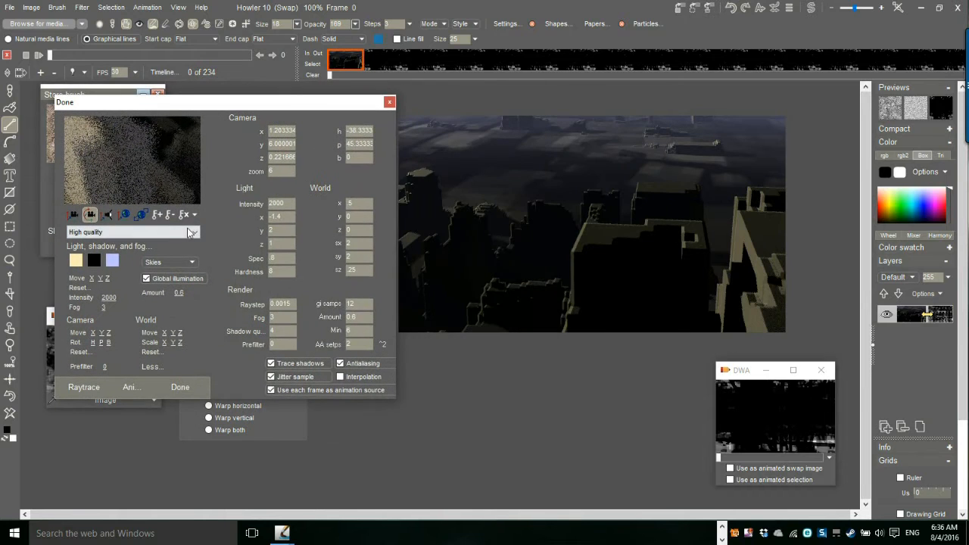
left_click_drag(104, 196, 109, 390)
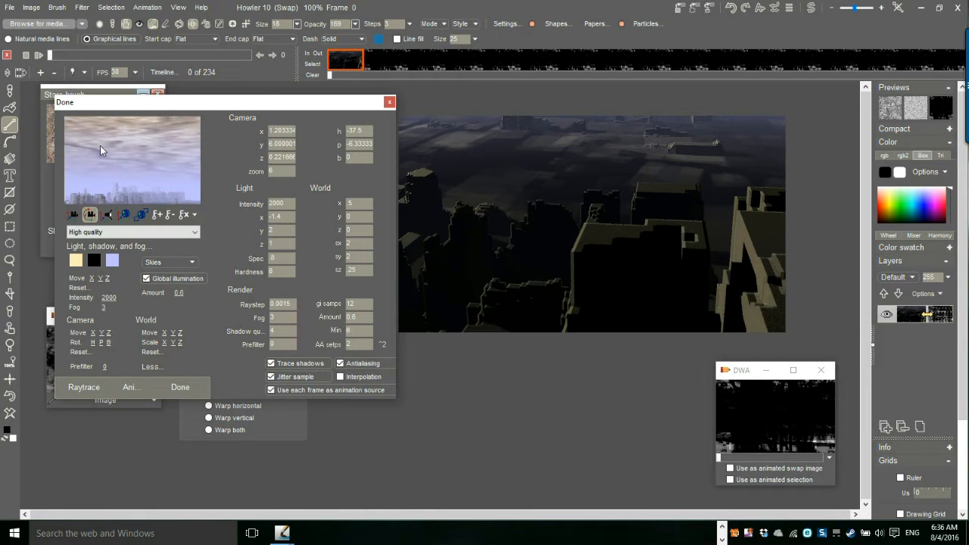
left_click_drag(130, 151, 328, 153)
left_click_drag(126, 157, 363, 131)
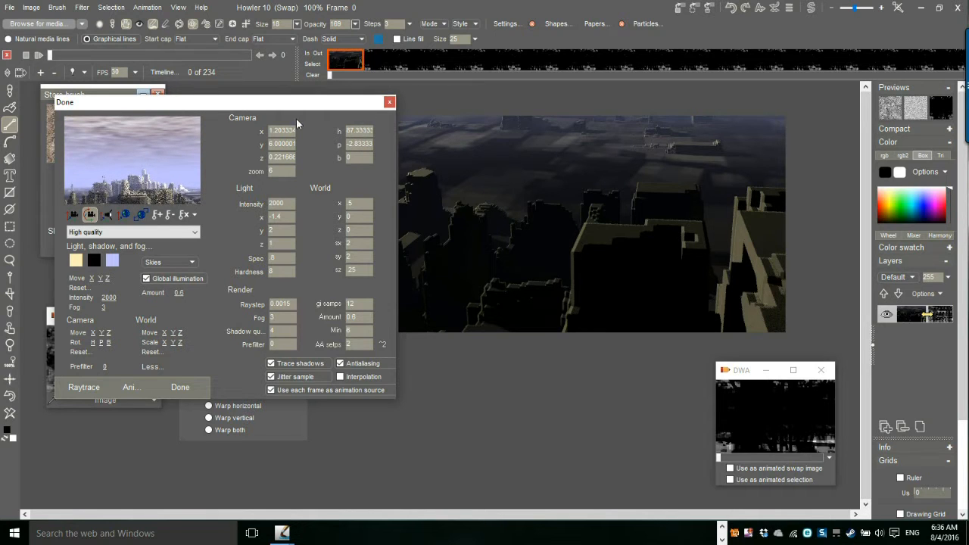
left_click_drag(126, 152, 166, 172)
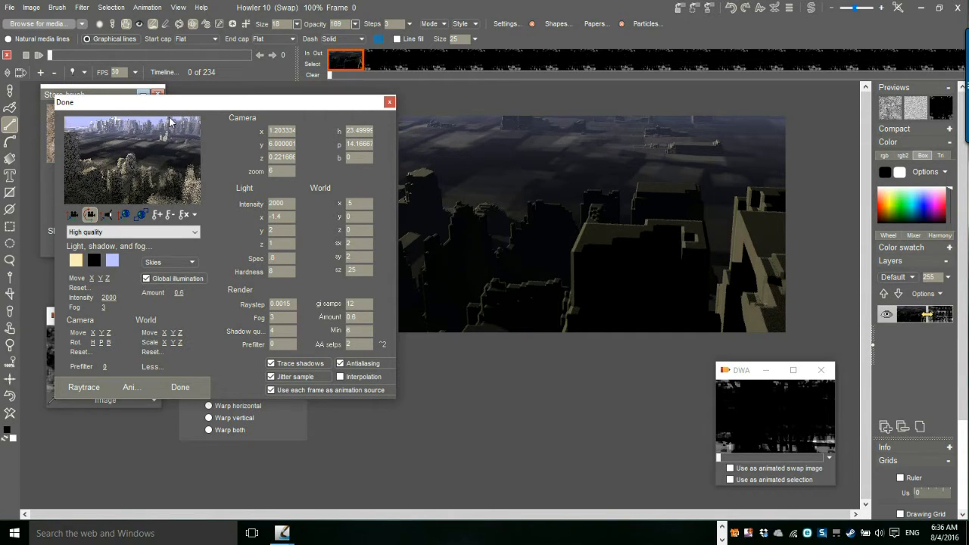
Finish with Puppy Ray and move the Store brush window beside the Fill settings window
mouse_move(171, 106)
left_mouse_down()
mouse_move(386, 112)
mouse_move(360, 156)
mouse_move(188, 172)
left_mouse_up()
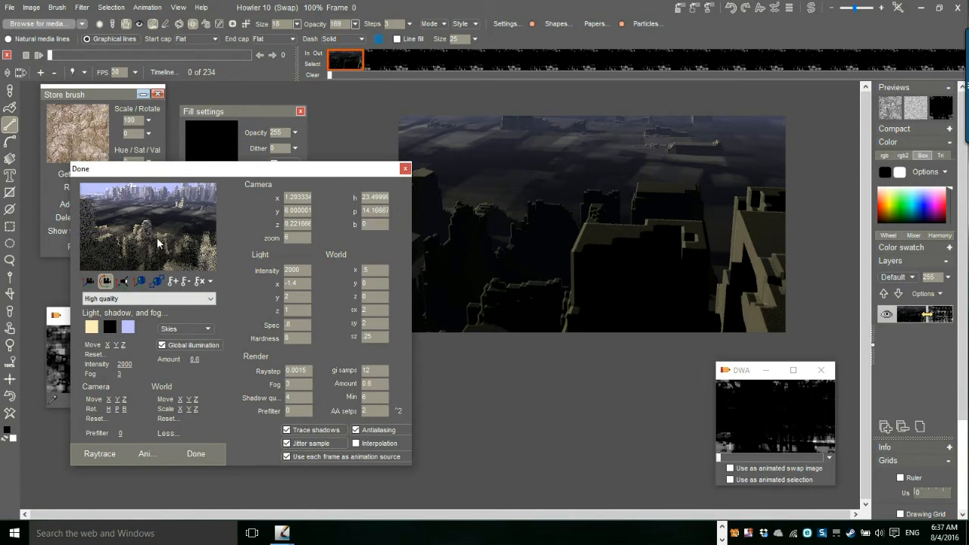
left_click(196, 453)
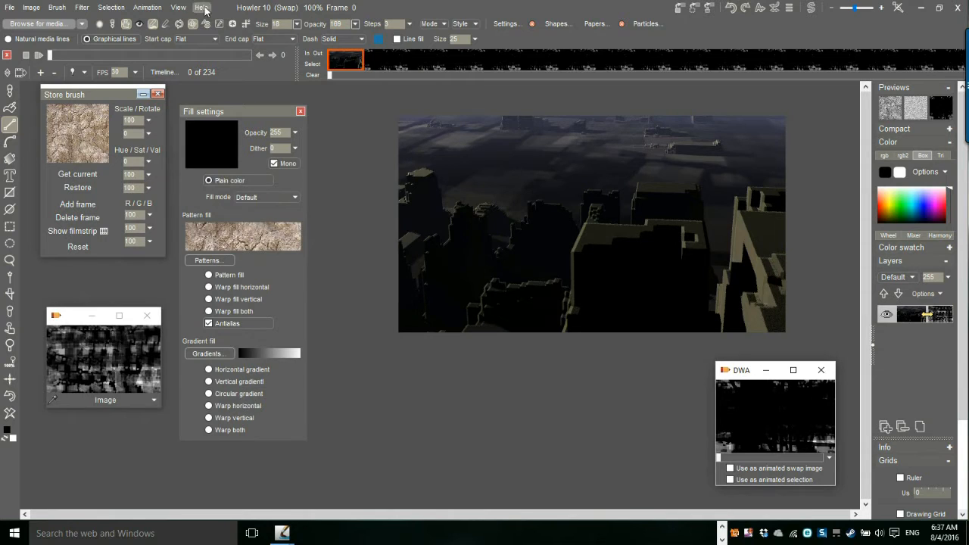
mouse_move(113, 95)
left_mouse_down()
mouse_move(411, 258)
mouse_move(394, 324)
left_mouse_up()
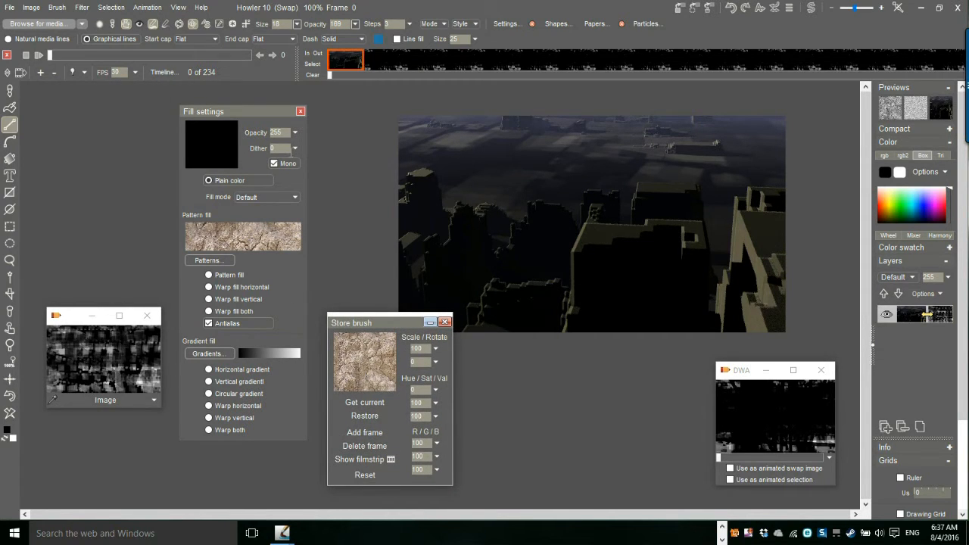
Bring up the file browser for opening a brush, narrow its folder pane and reposition the window to view the thumbnails
left_click(58, 7)
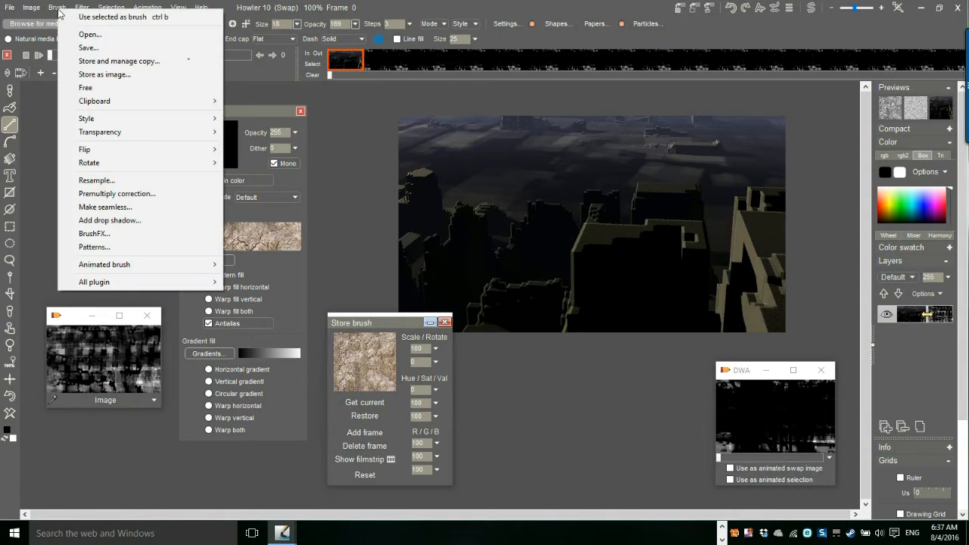
left_click(90, 35)
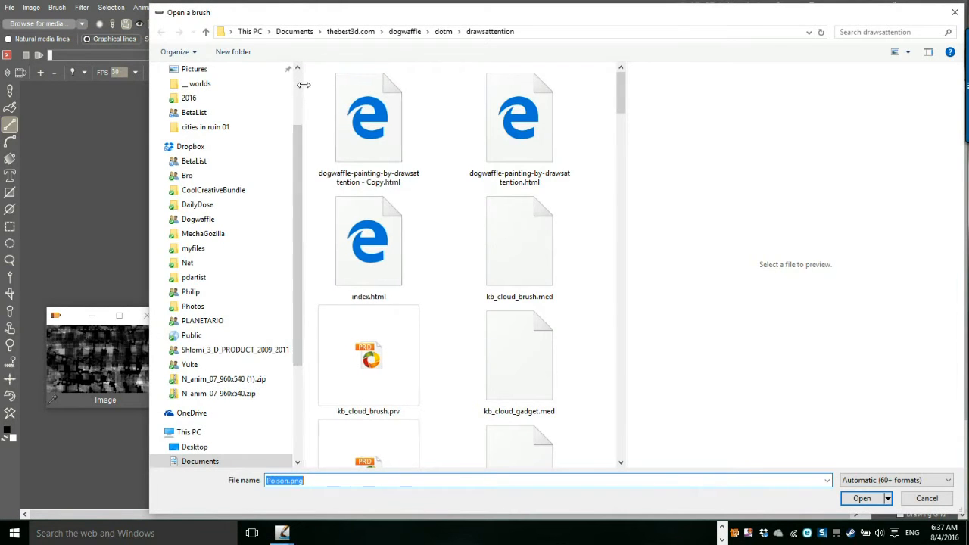
left_click_drag(304, 84, 181, 85)
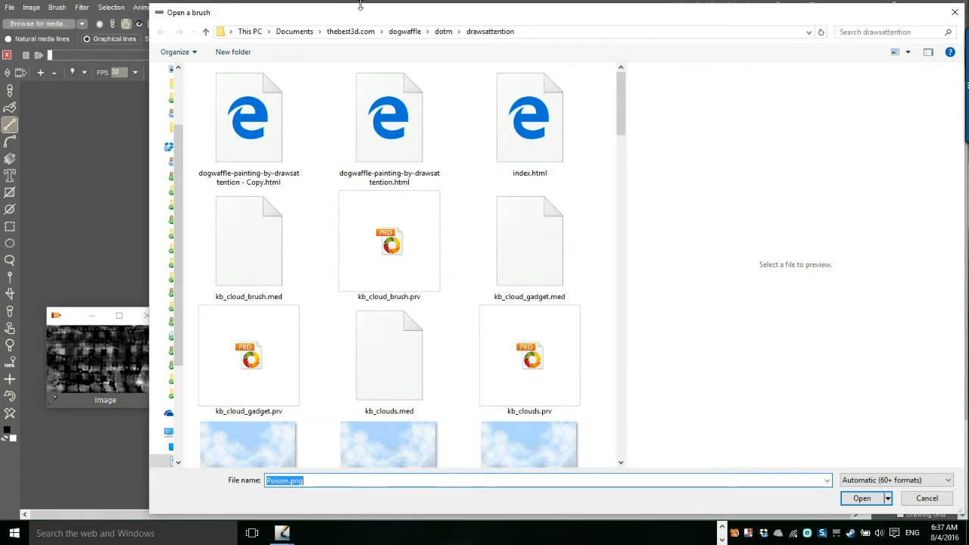
mouse_move(388, 5)
left_mouse_down()
mouse_move(388, 91)
mouse_move(266, 19)
left_mouse_up()
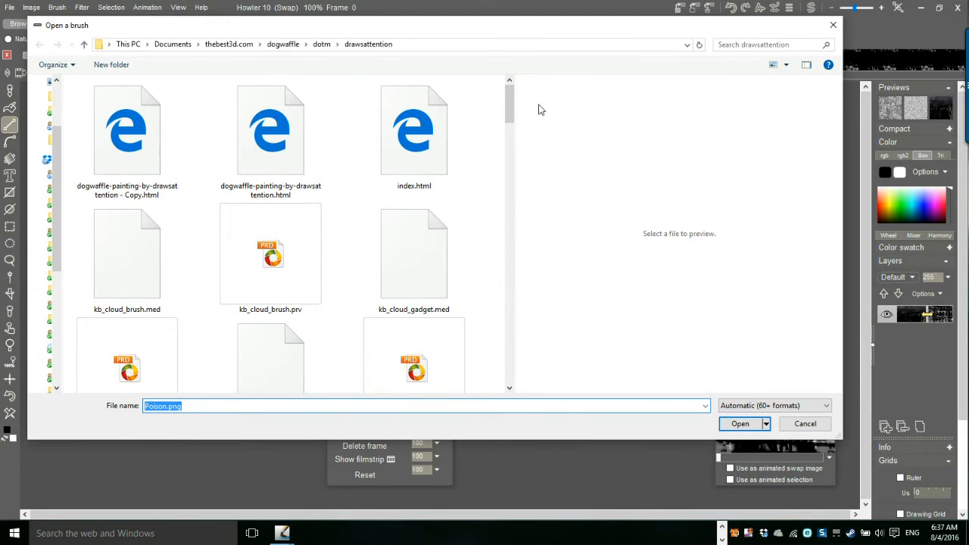
Preview the wow-look-at-that-sky, wow-cloudy-skies and Warm.png images in the drawsattention folder as possible skies
left_click_drag(512, 119, 525, 379)
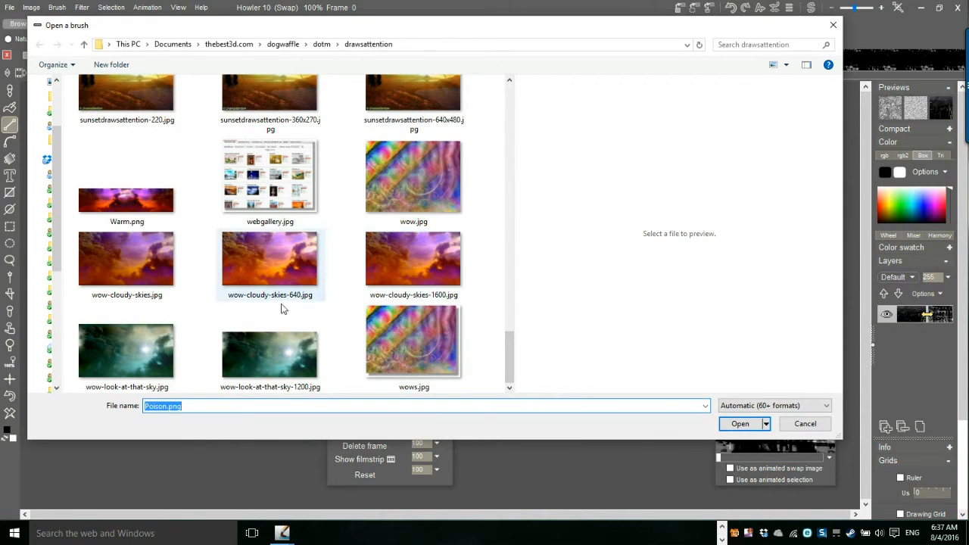
left_click(121, 348)
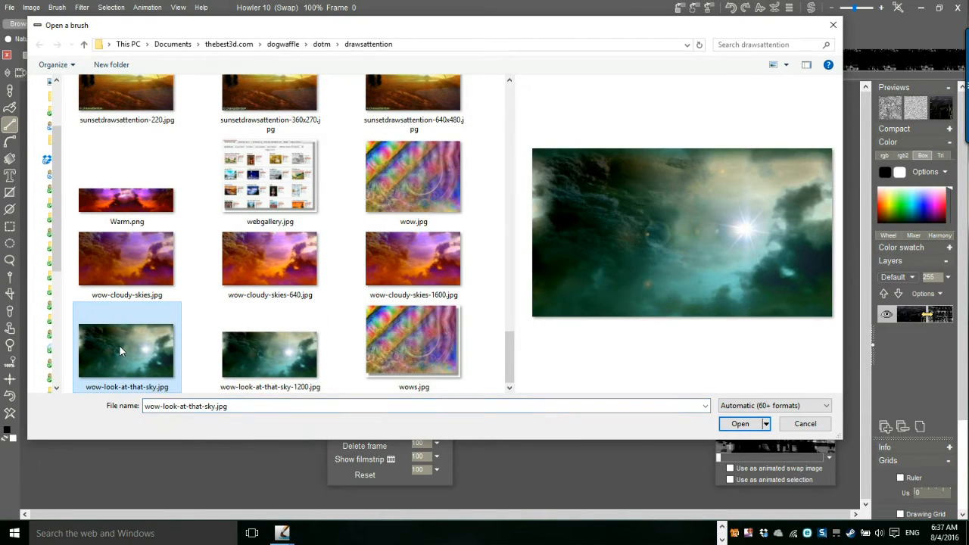
left_click(260, 347)
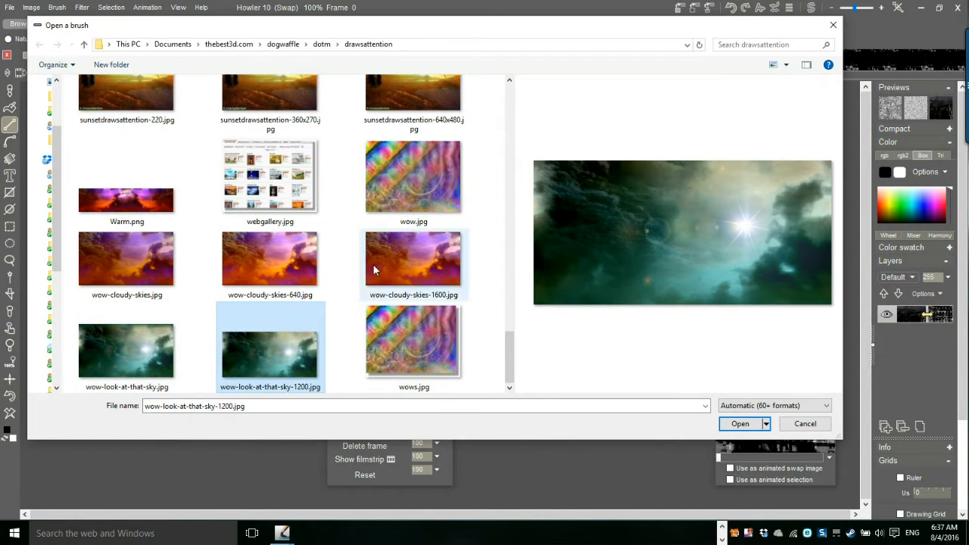
left_click(416, 256)
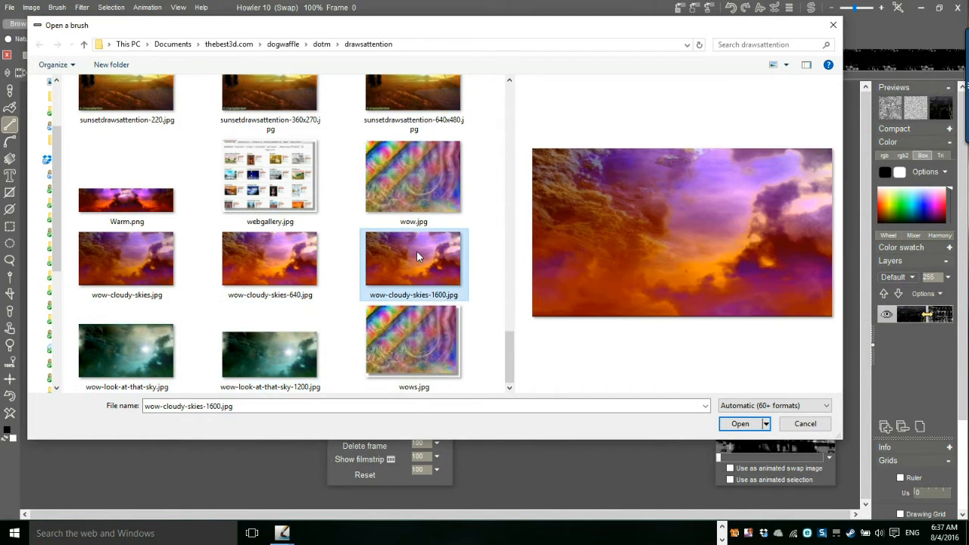
left_click(127, 263)
left_click(140, 208)
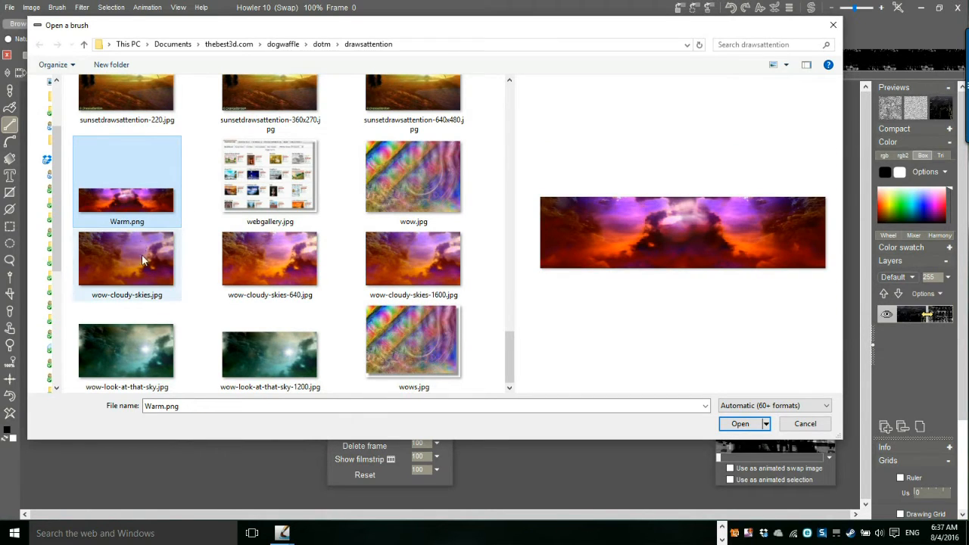
Preview the Space_Again_Drawsattention.jpg image as another possible sky
scroll(144, 257, "up", 3)
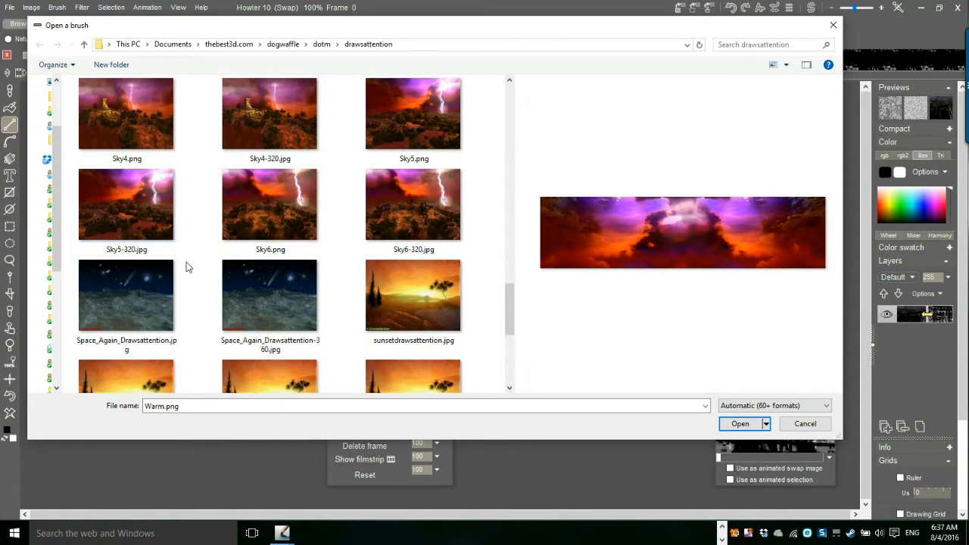
scroll(187, 267, "up", 3)
scroll(188, 267, "down", 5)
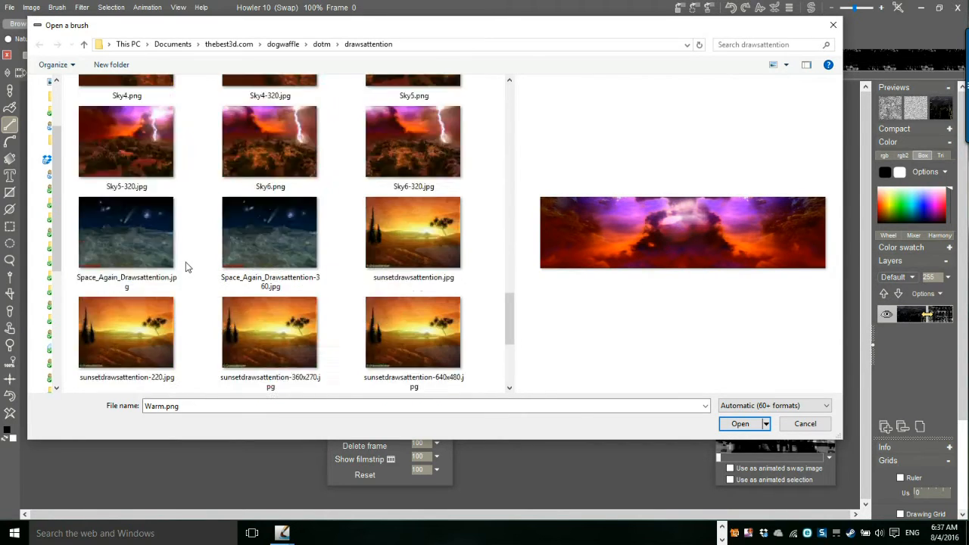
scroll(181, 241, "up", 3)
scroll(180, 240, "down", 1)
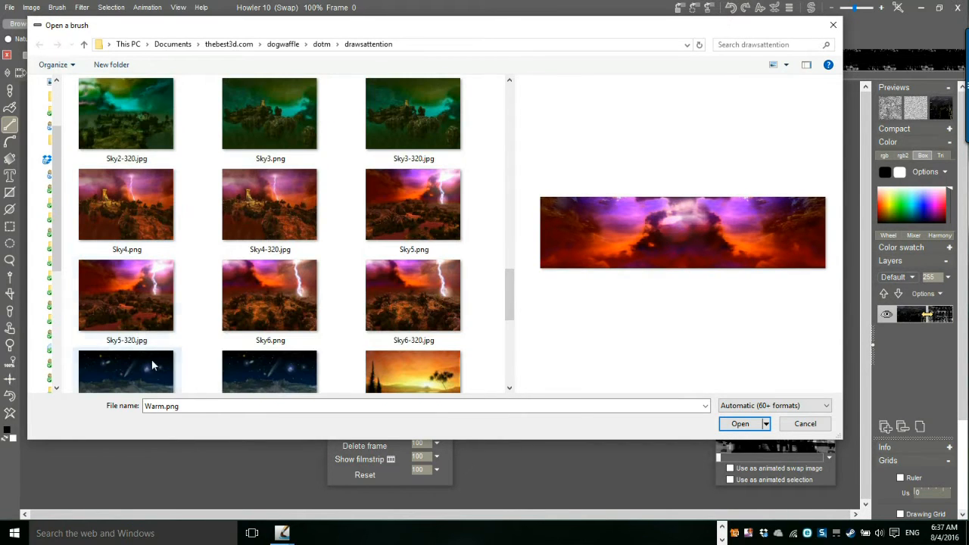
left_click(149, 371)
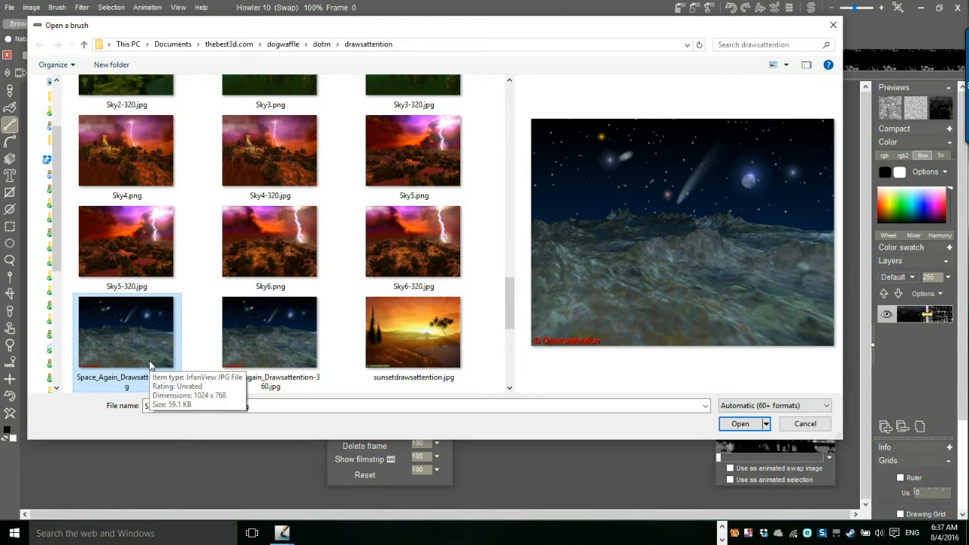
Find Poison.png among the thumbnails, enlarge the preview area and open that image as the brush
scroll(188, 250, "up", 5)
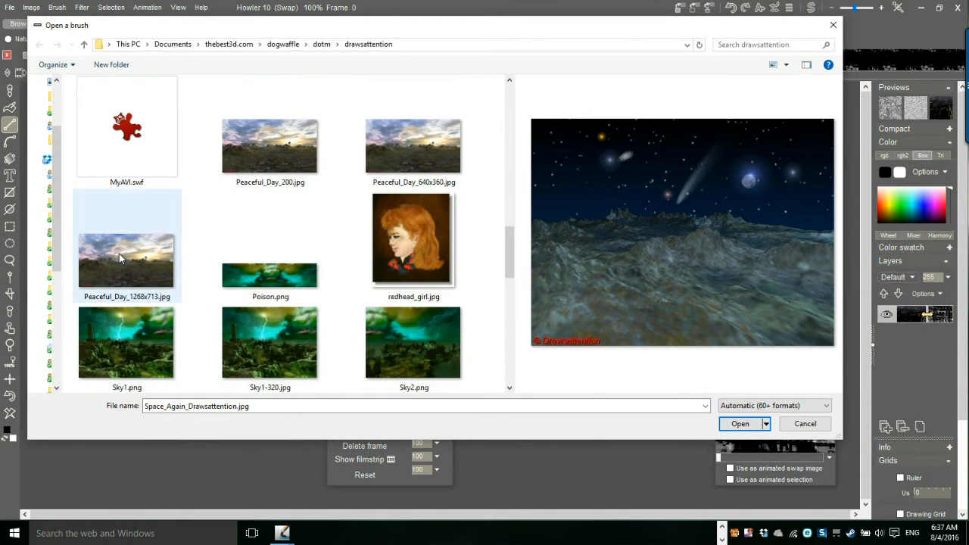
left_click(261, 276)
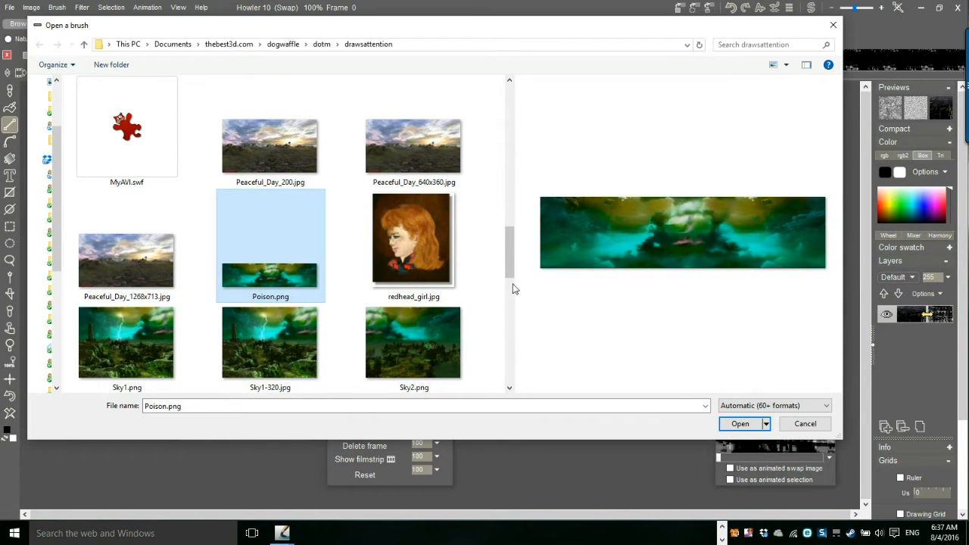
left_click_drag(514, 282, 335, 291)
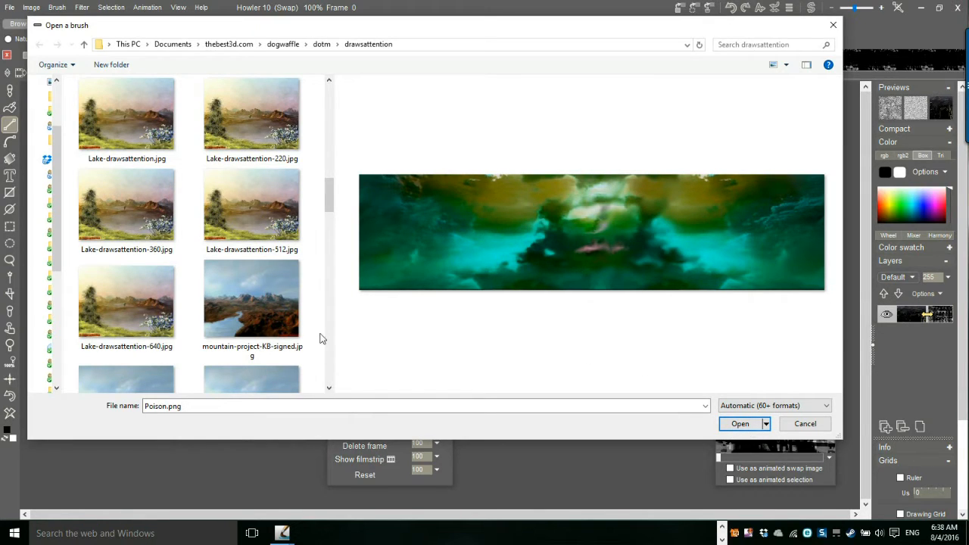
scroll(156, 269, "down", 2)
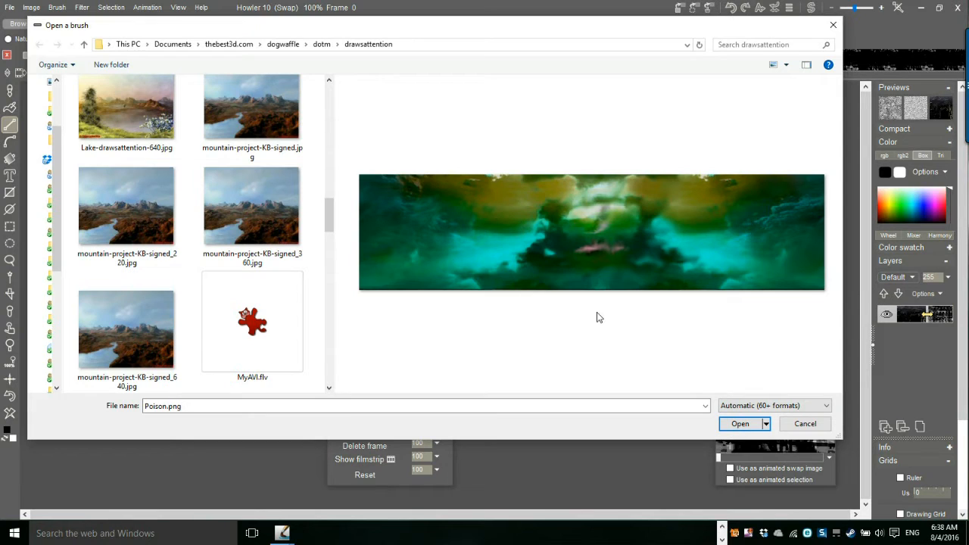
left_click(740, 424)
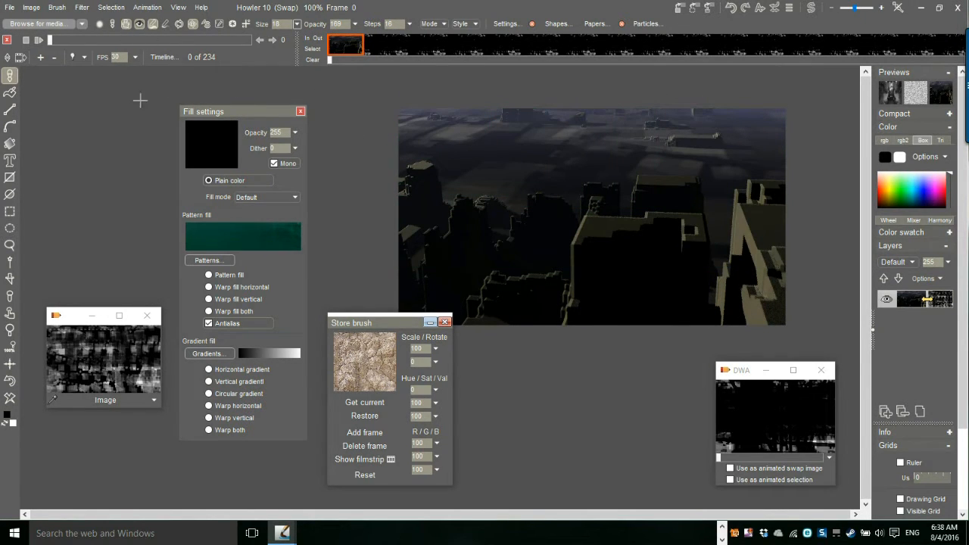
Store a managed copy of the Poison.png brush and move its Store brush window clear of the Fill settings window
left_click(239, 234)
left_click(239, 234)
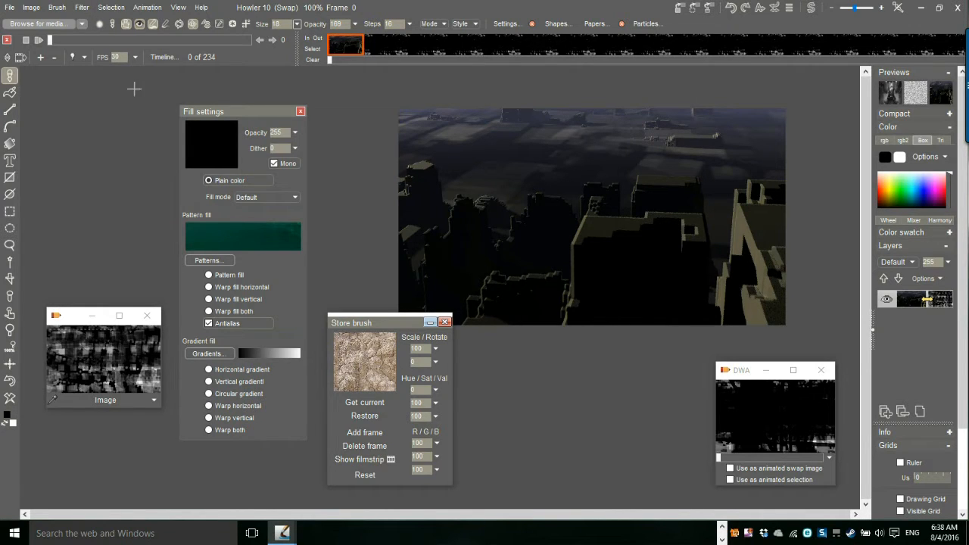
left_click(58, 8)
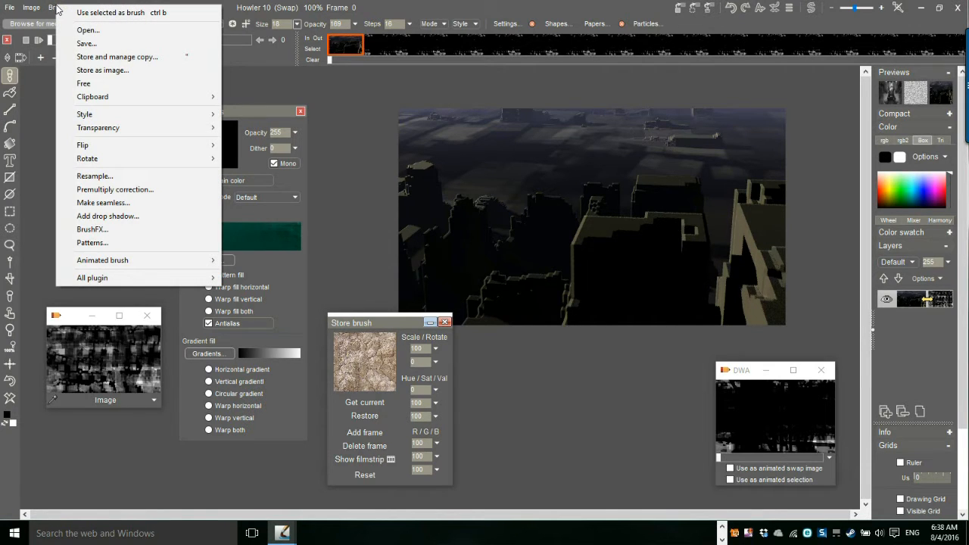
left_click(99, 57)
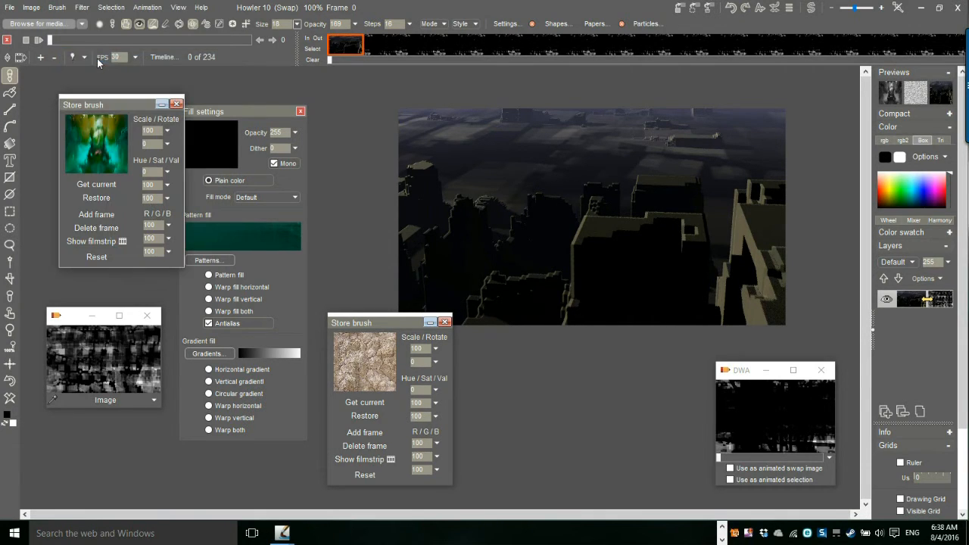
left_click_drag(126, 107, 97, 93)
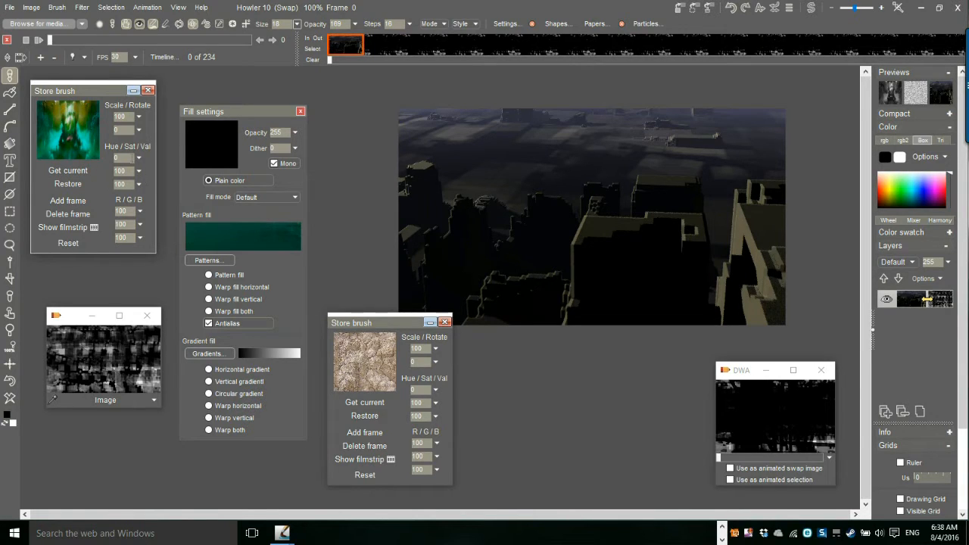
Darken and recolor the stored sky brush with hue -44, saturation 29 and value 46
left_click(139, 184)
mouse_move(141, 195)
left_mouse_down()
mouse_move(85, 199)
mouse_move(80, 151)
left_mouse_up()
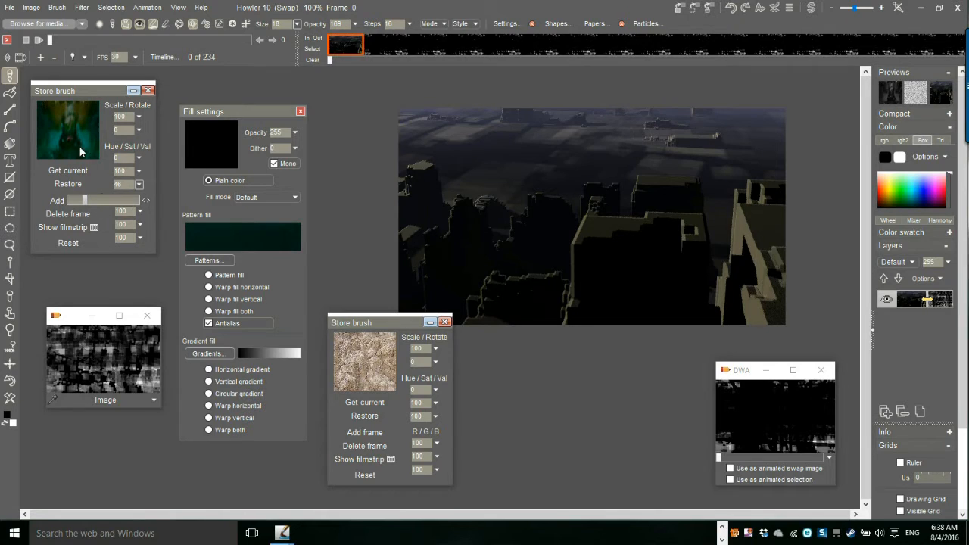
left_click(139, 182)
left_click(139, 171)
left_click_drag(132, 186, 78, 187)
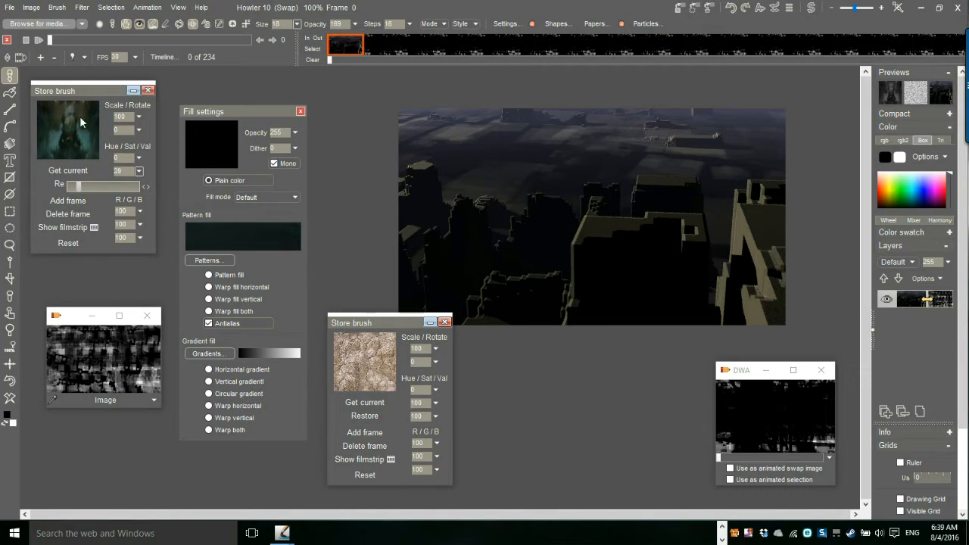
left_click(140, 159)
left_click(140, 158)
mouse_move(101, 173)
left_mouse_down()
mouse_move(122, 173)
mouse_move(95, 174)
left_mouse_up()
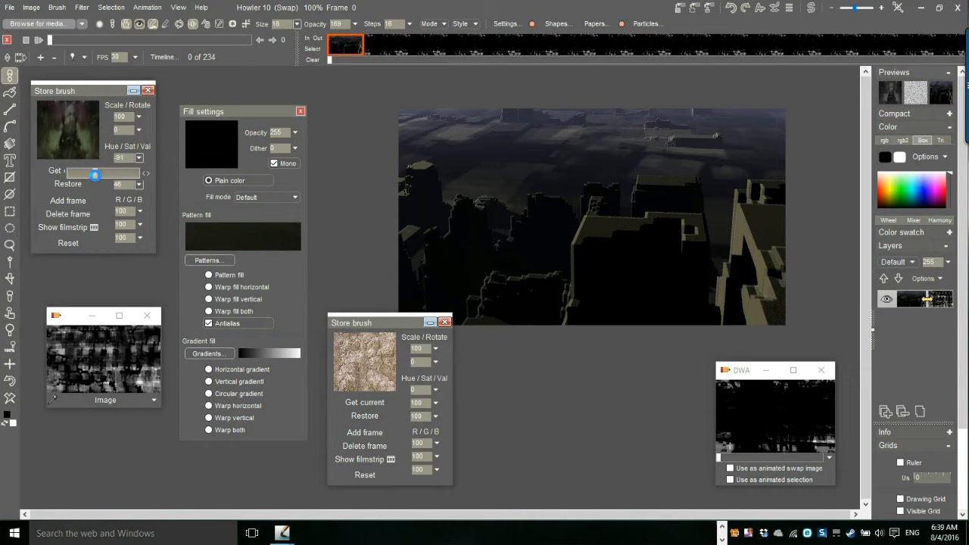
left_click(153, 162)
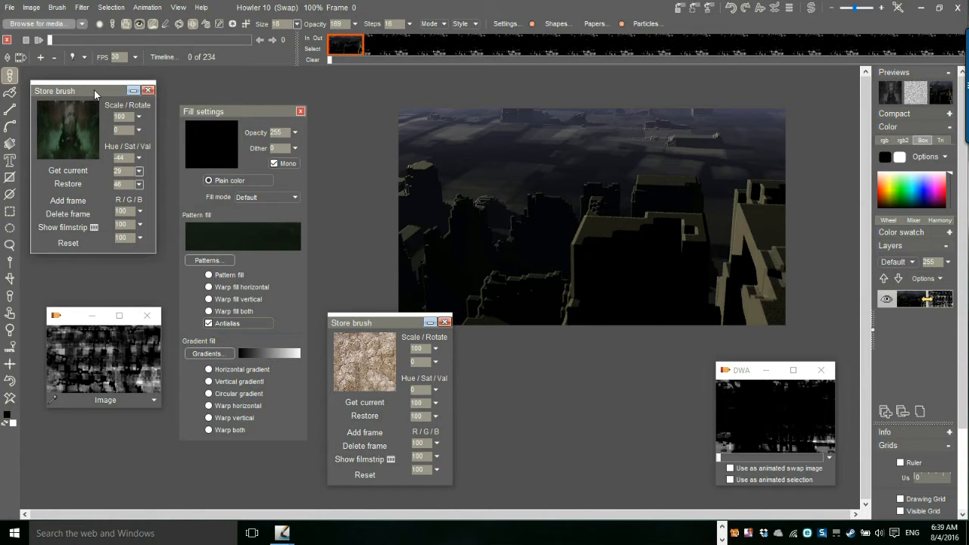
Collapse the sky's Store brush window, tuck it aside, and close the Fill settings and rock-texture Store brush windows
left_click(133, 90)
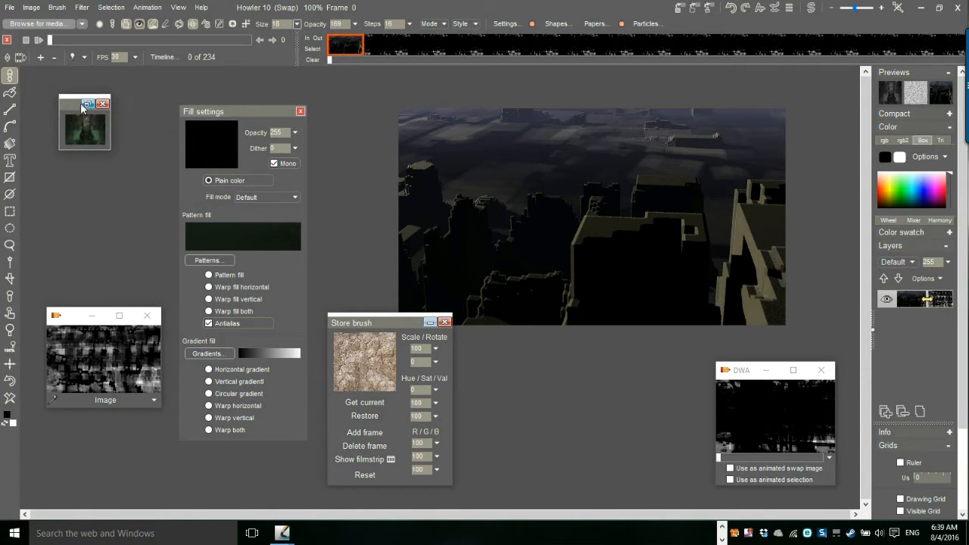
left_click_drag(68, 113, 46, 100)
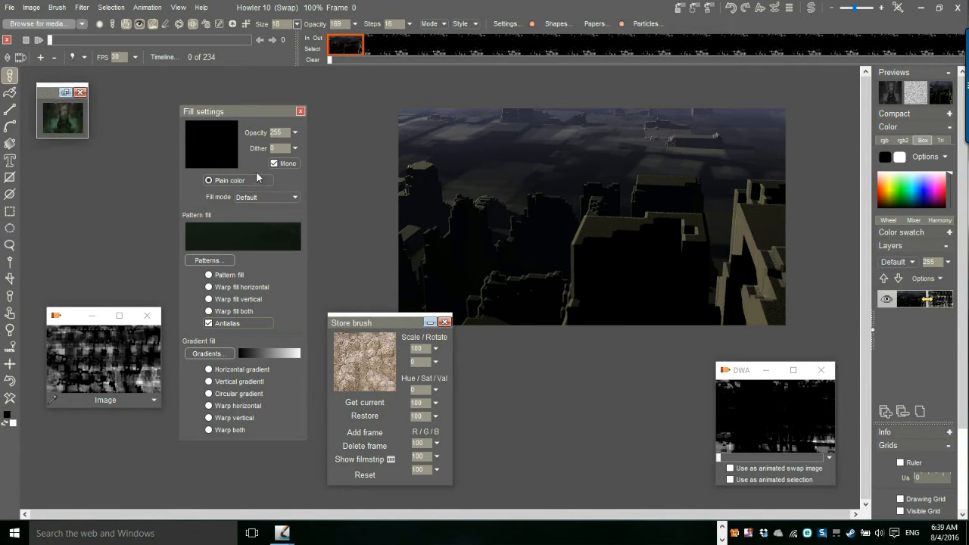
left_click(301, 111)
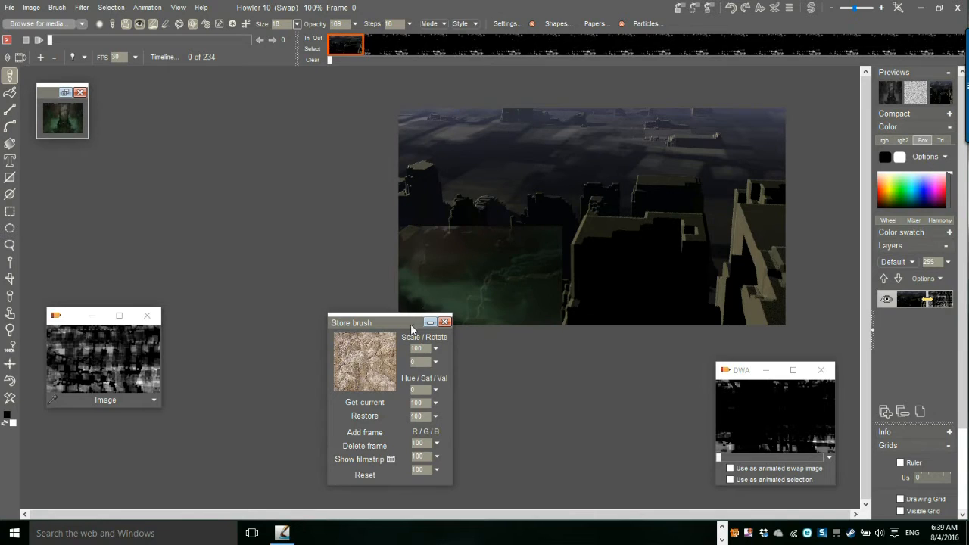
left_click(445, 322)
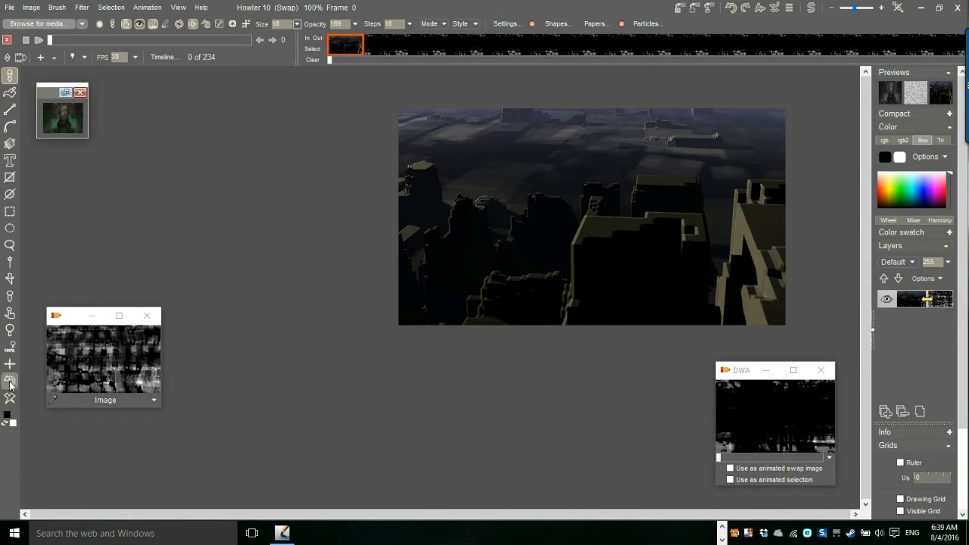
Undo the city render to restore the dark grid image and reopen Puppy Ray on it
left_click(10, 382)
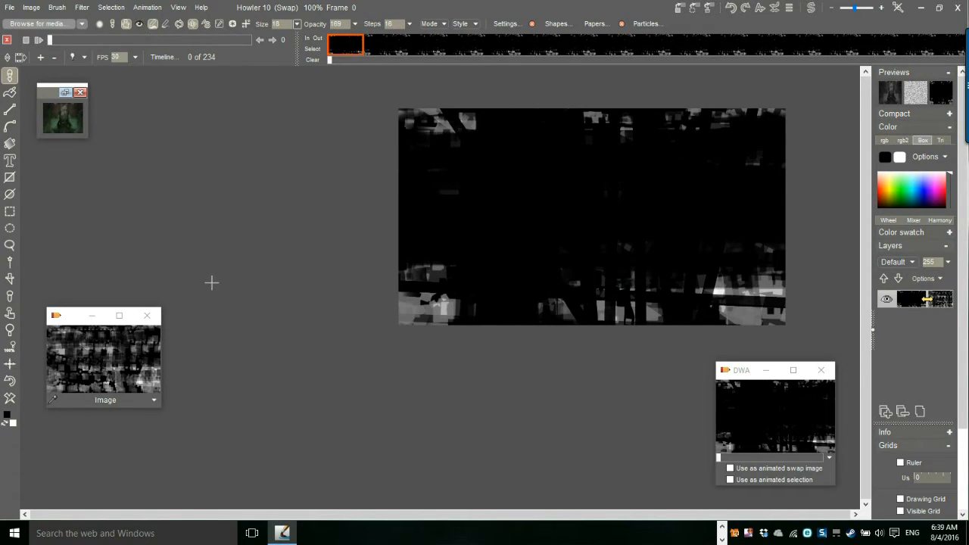
left_click(82, 8)
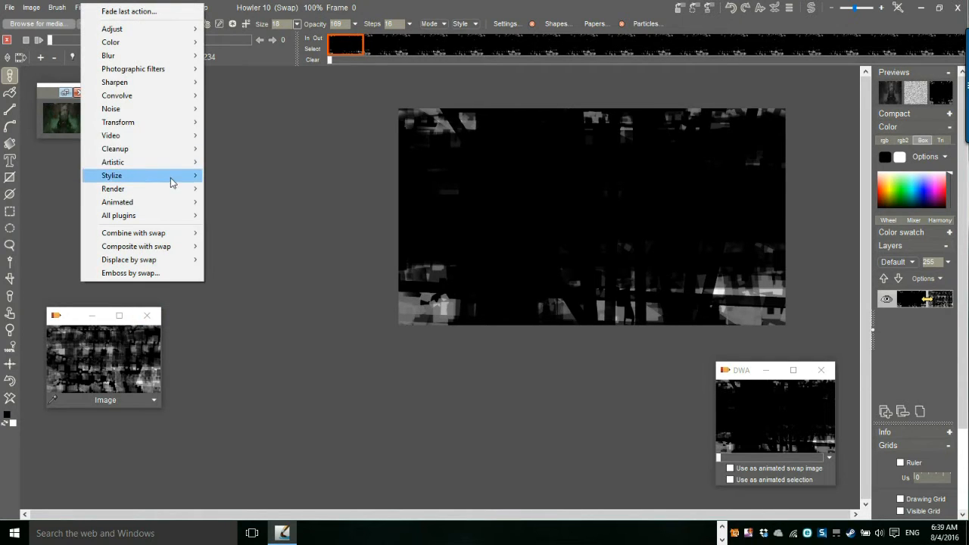
mouse_move(147, 122)
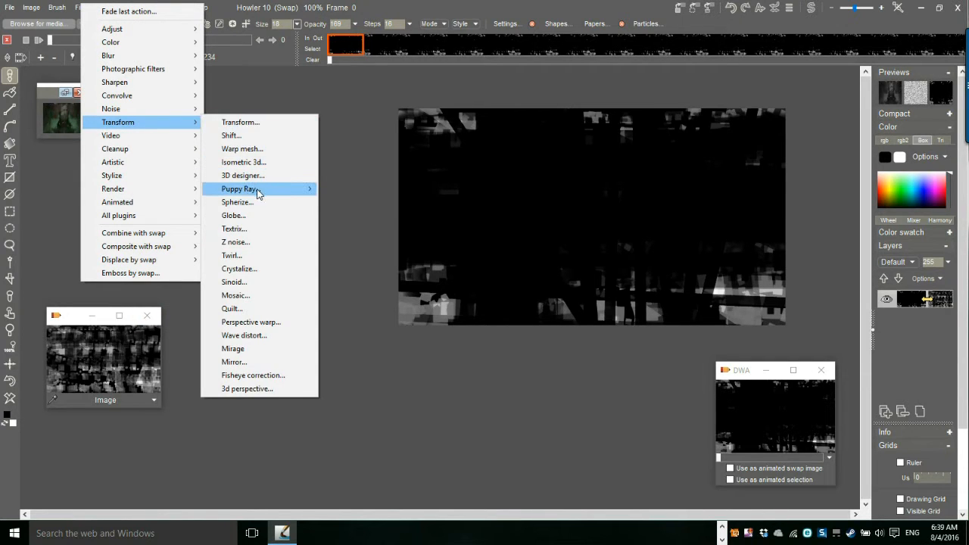
mouse_move(256, 190)
left_click(386, 190)
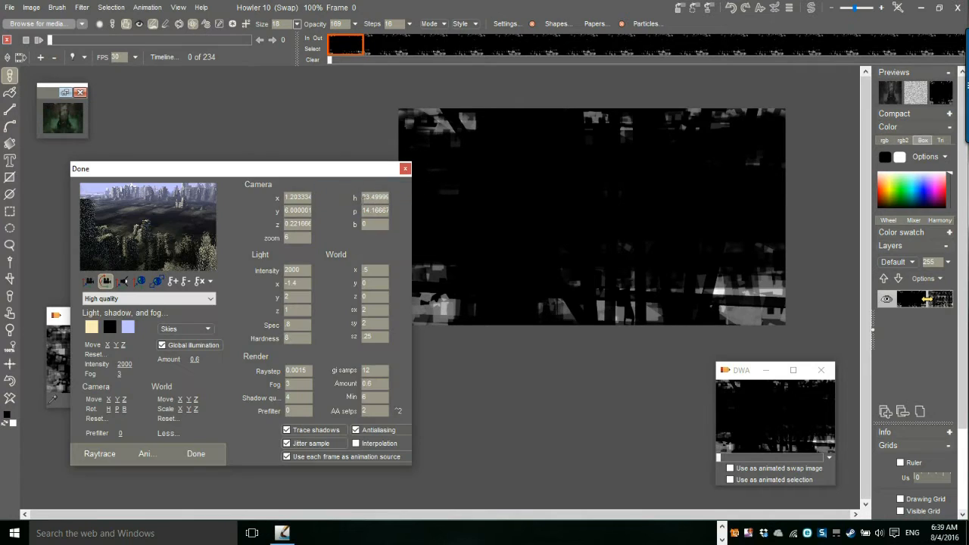
left_click_drag(244, 171, 253, 145)
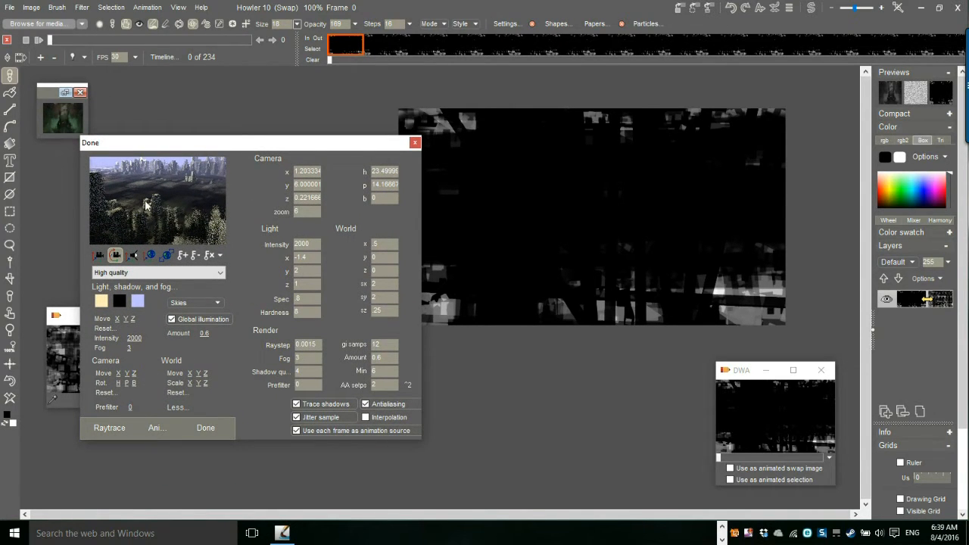
Choose the dark green stored brush as the sky and turn the camera to heading about 52 and pitch 14.5
left_click_drag(153, 222, 264, 206)
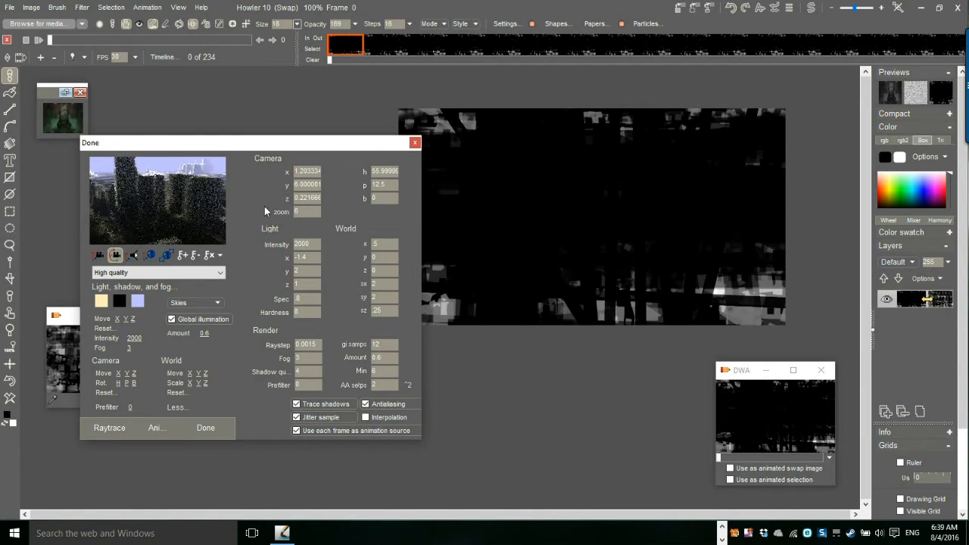
left_click(204, 304)
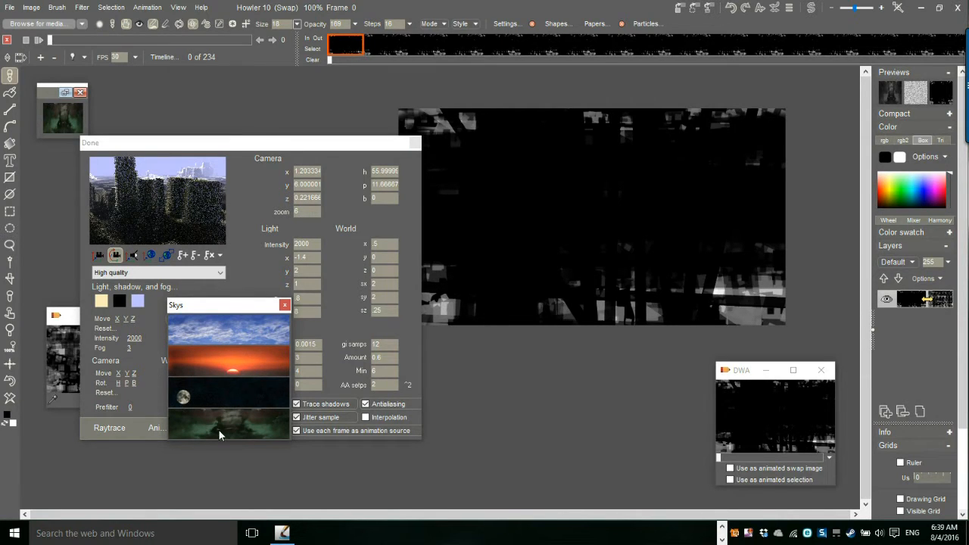
left_click(218, 430)
left_click_drag(178, 195, 204, 366)
Toggle global illumination off and on, set the light intensity to 320 and raise the global illumination amount to 0.8
left_click(170, 320)
left_click(172, 320)
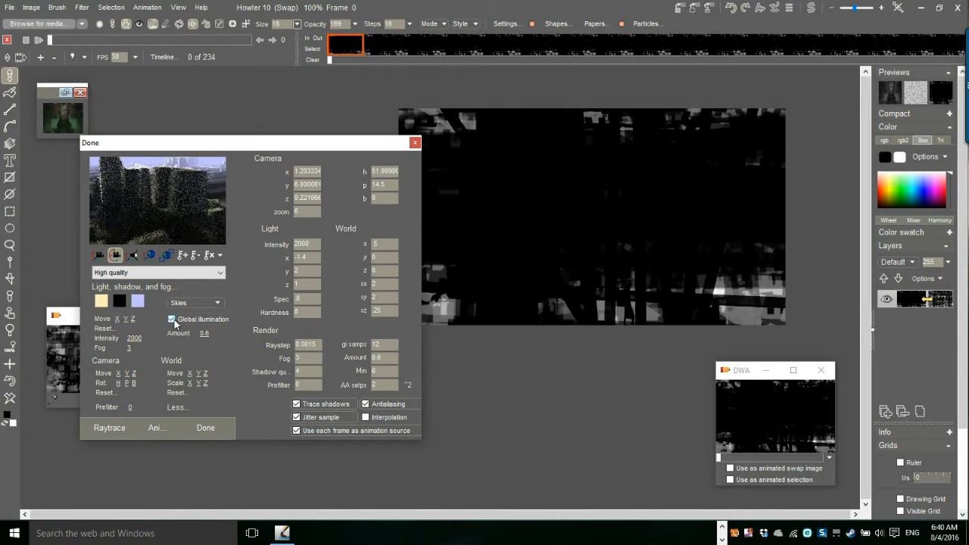
mouse_move(204, 337)
left_mouse_down()
mouse_move(227, 345)
mouse_move(211, 349)
left_mouse_up()
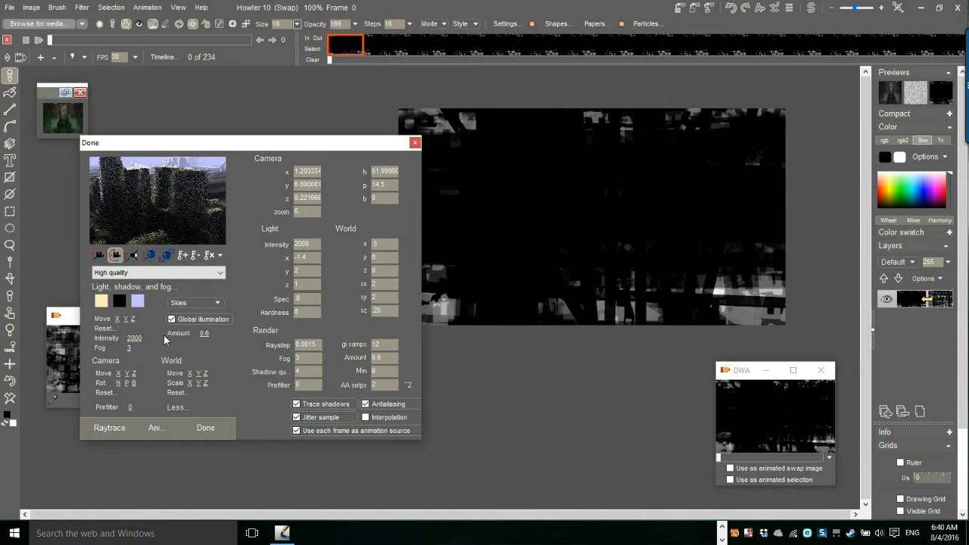
left_click_drag(133, 339, 8, 350)
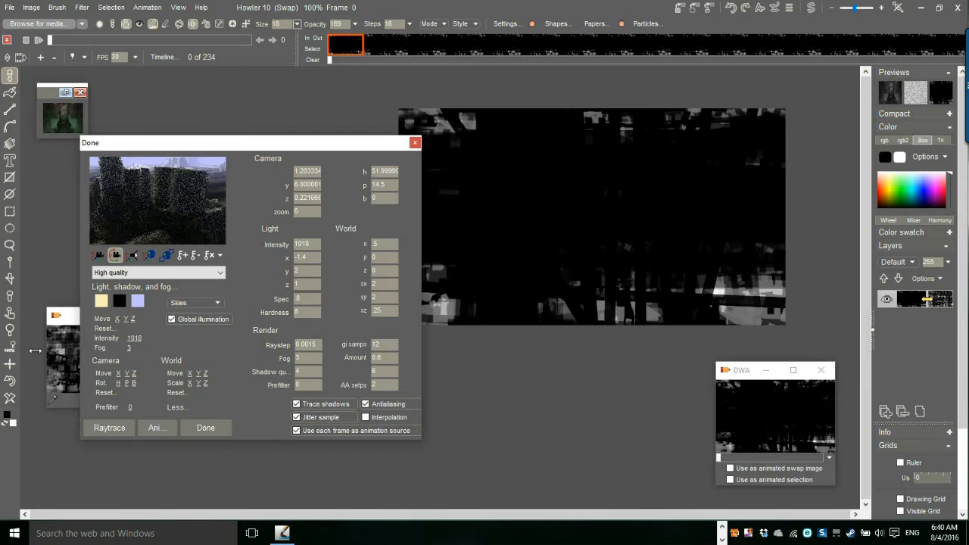
left_click_drag(207, 333, 254, 329)
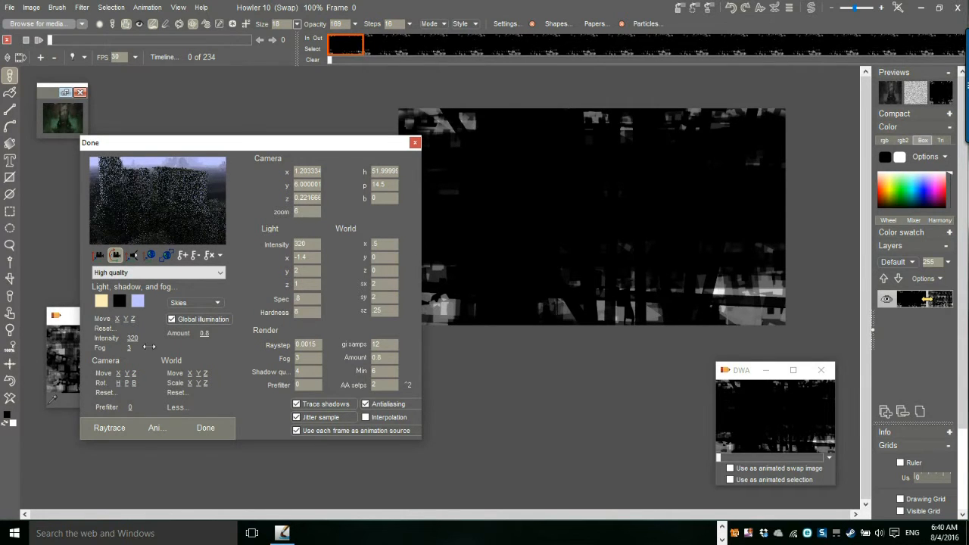
Switch the render preset to Medium quality and raytrace the city view
left_click(140, 272)
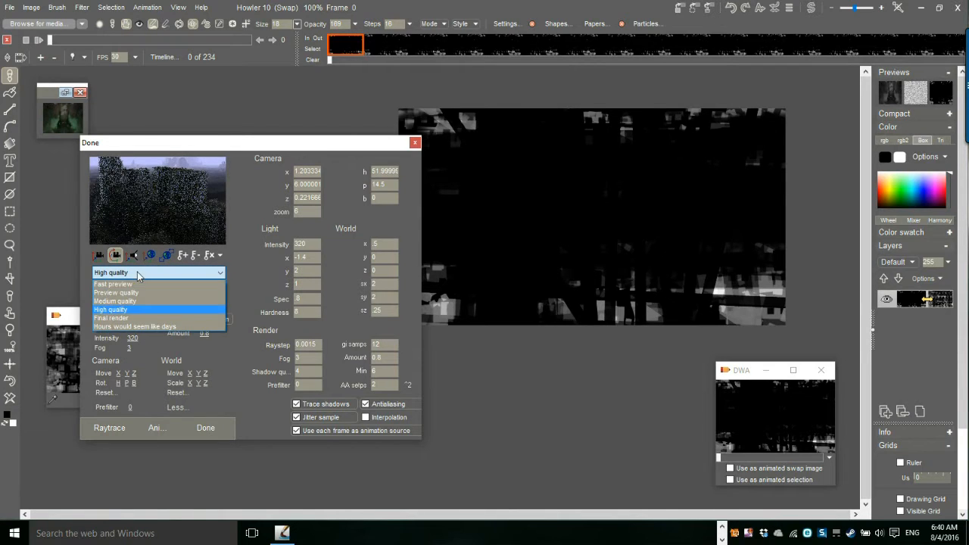
left_click(119, 318)
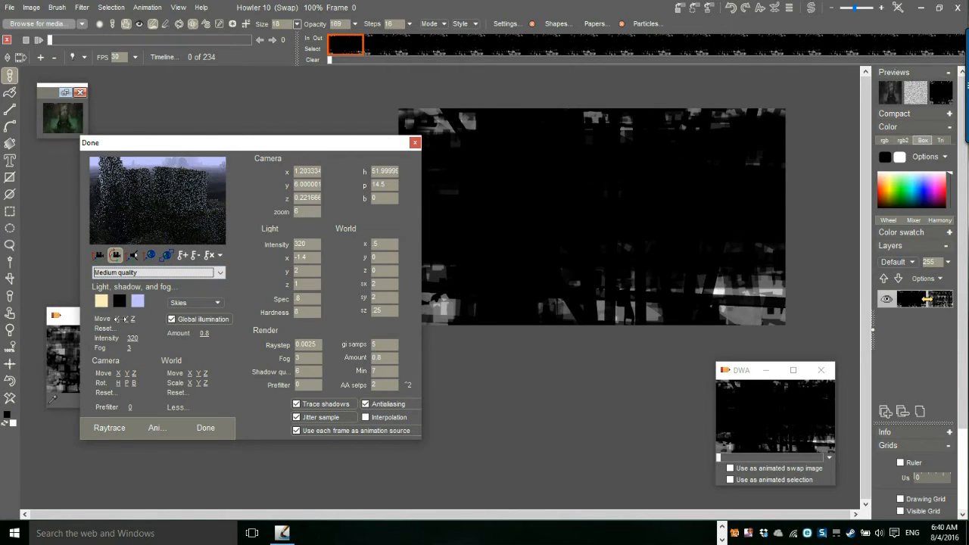
left_click(108, 428)
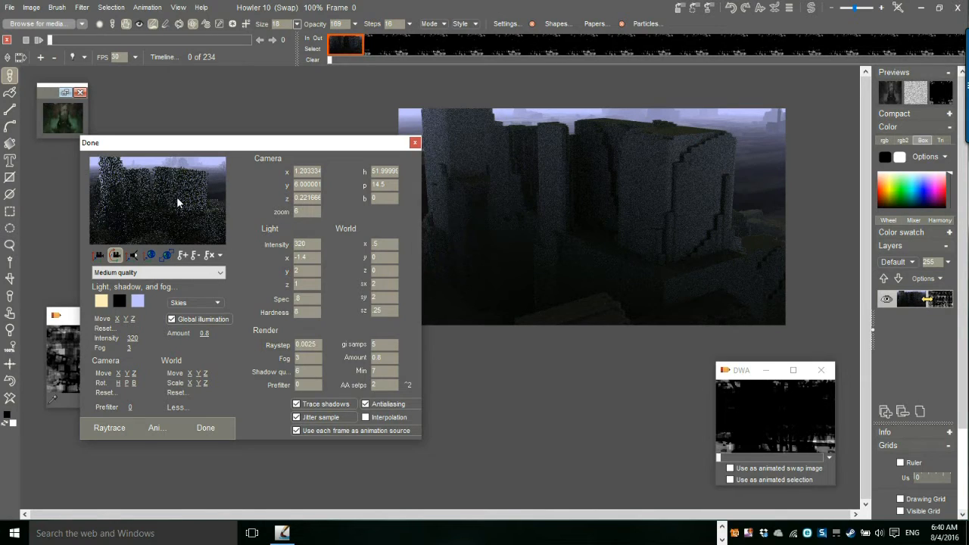
Close Puppy Ray, undo the city render to restore the dark grid image and open Puppy Ray GPU on it
left_click(201, 426)
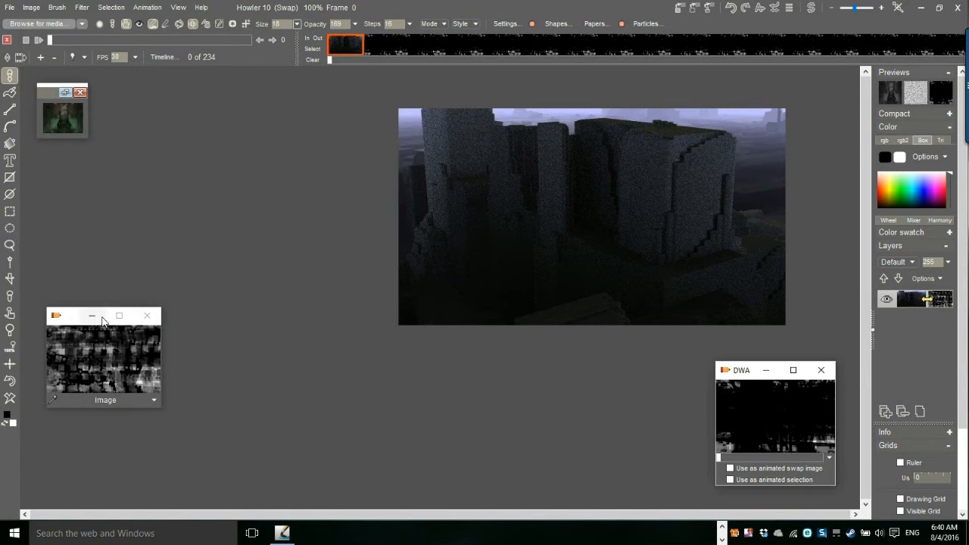
left_click(10, 381)
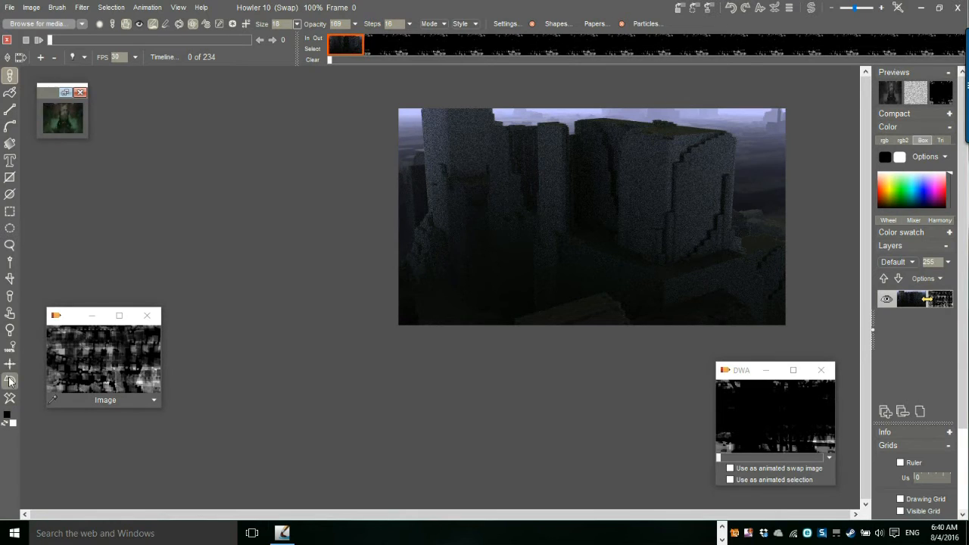
left_click(82, 7)
mouse_move(147, 127)
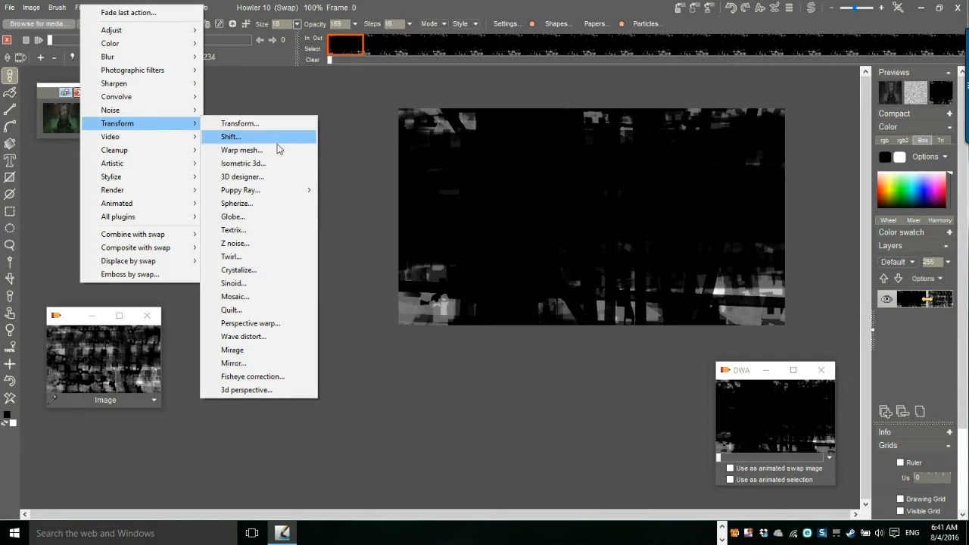
mouse_move(315, 194)
left_click(349, 202)
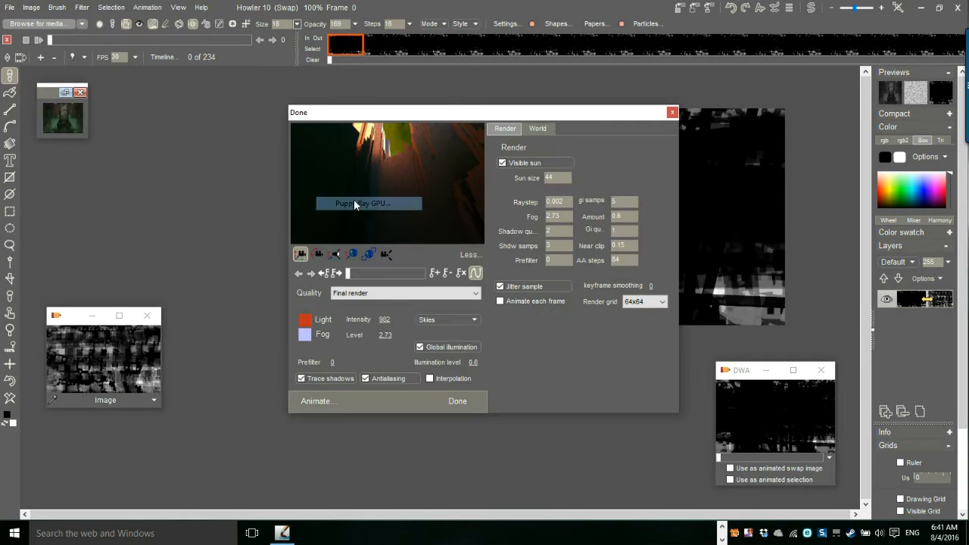
left_click_drag(422, 121, 190, 111)
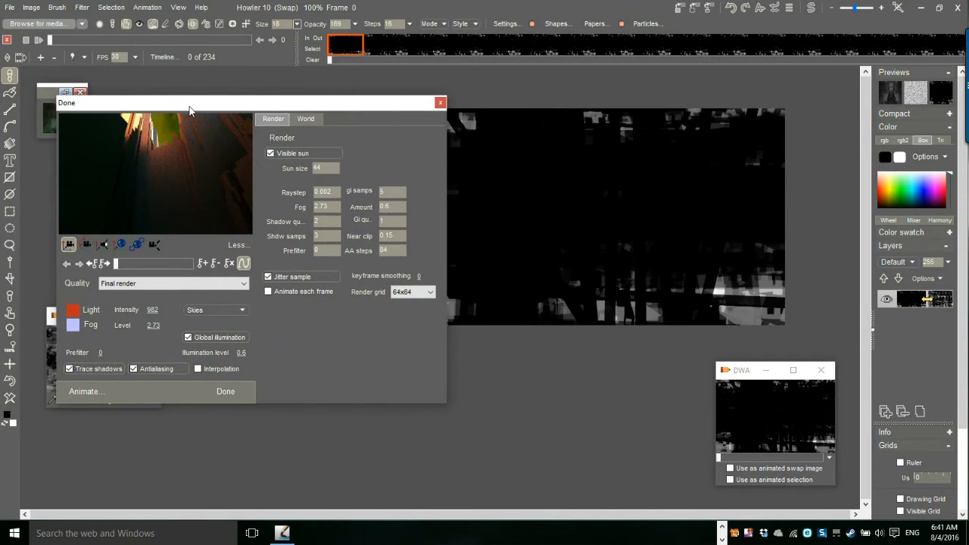
Clear the camera keyframes and set the render quality to Preview quality
mouse_move(118, 262)
left_mouse_down()
mouse_move(185, 264)
mouse_move(115, 263)
left_mouse_up()
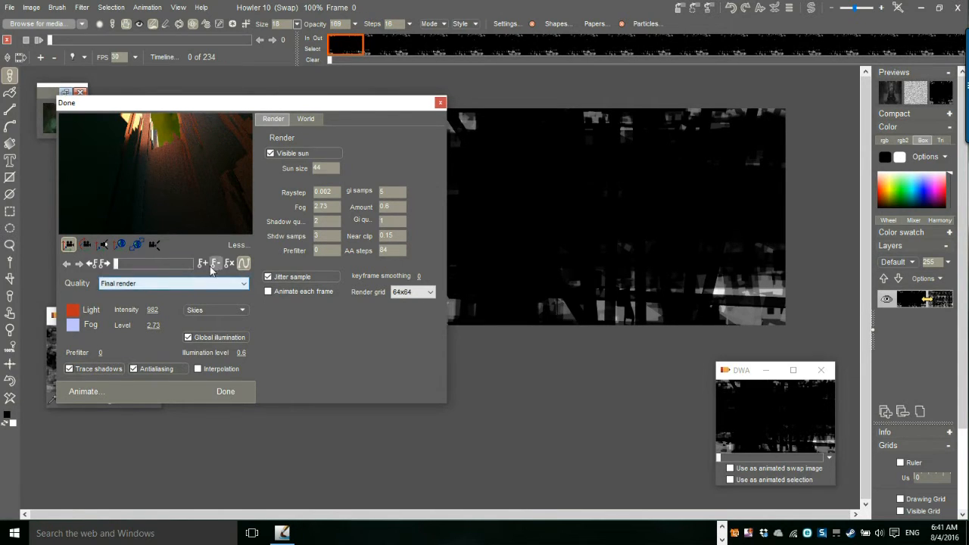
left_click(231, 262)
left_click(466, 303)
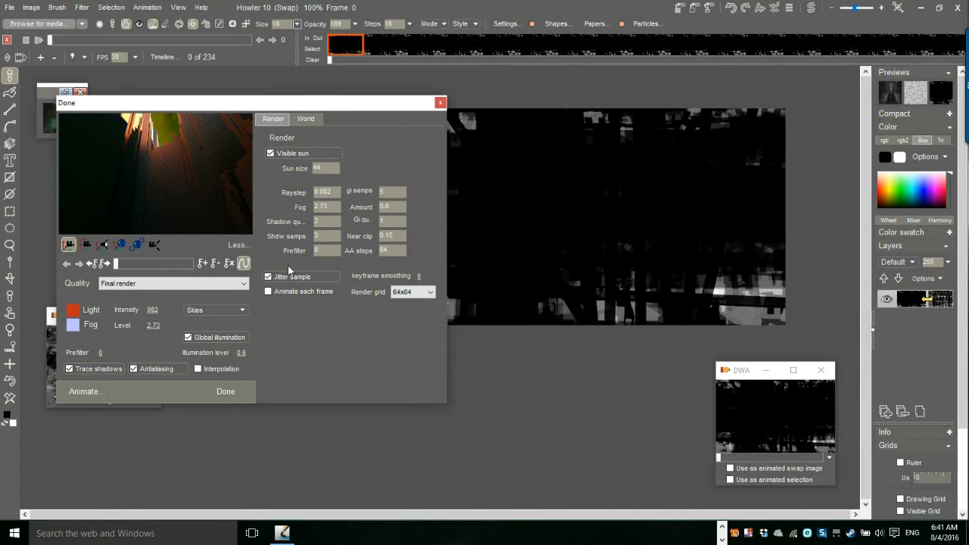
left_click(115, 284)
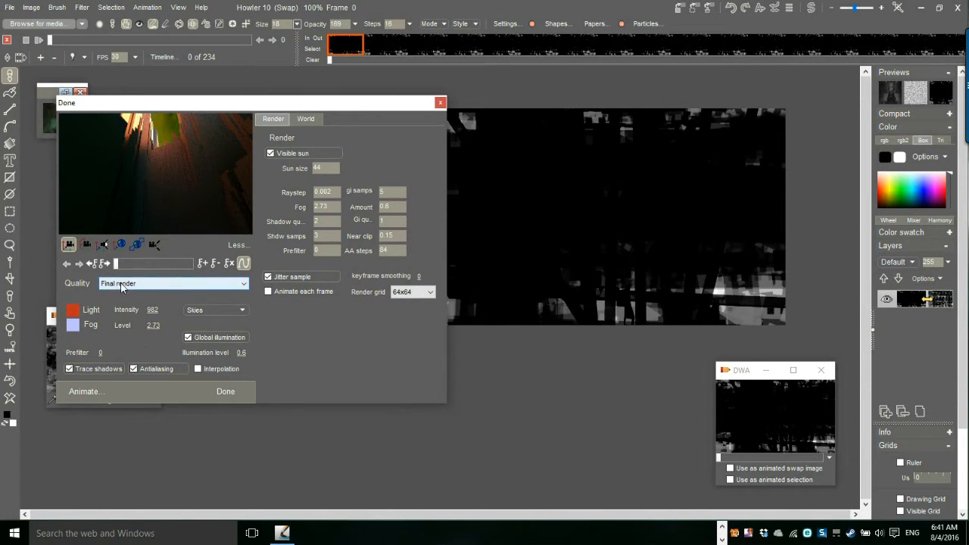
left_click(125, 303)
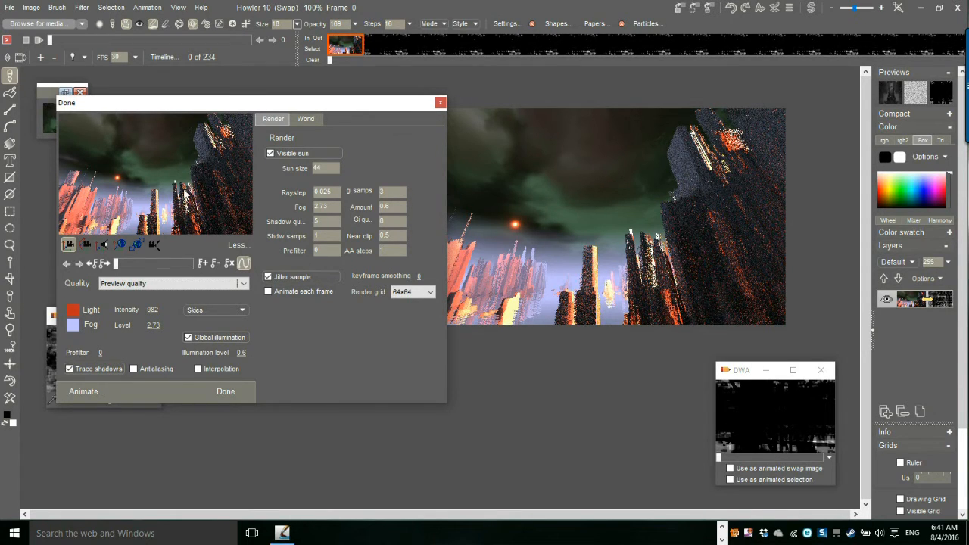
Move and rotate the camera down toward the ground beside the tall tower and accept the Puppy Ray GPU render
left_click(82, 246)
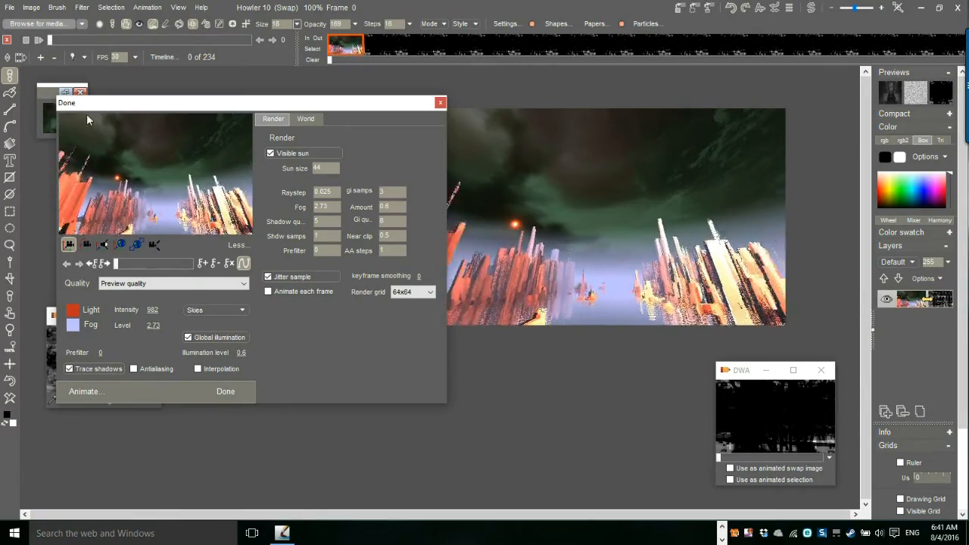
left_click_drag(107, 133, 101, 230)
left_click(85, 245)
left_click_drag(198, 201, 130, 103)
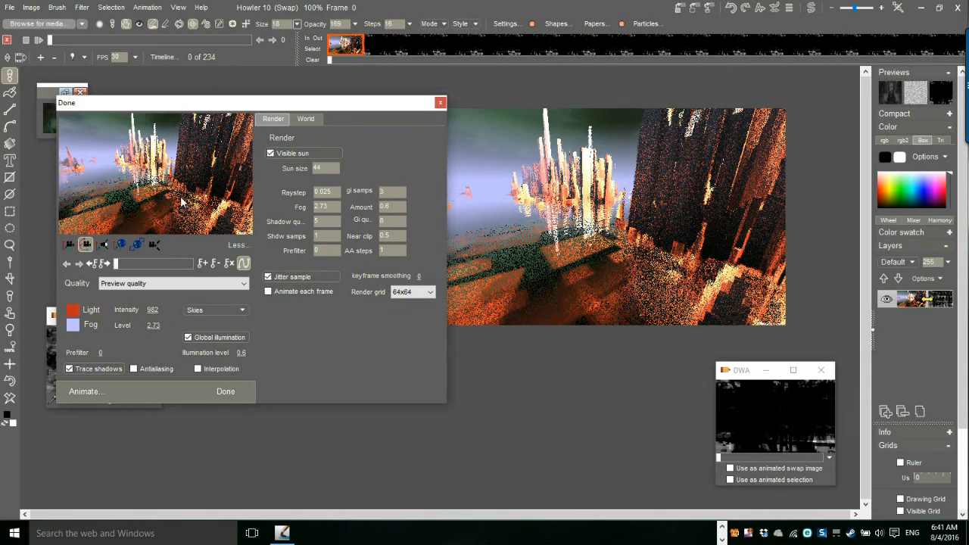
left_click_drag(181, 198, 612, 70)
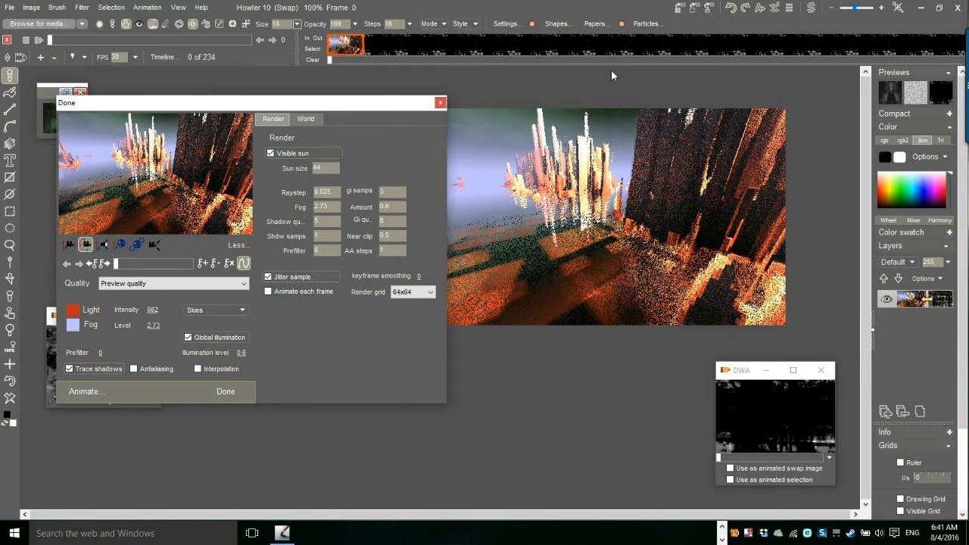
left_click(226, 392)
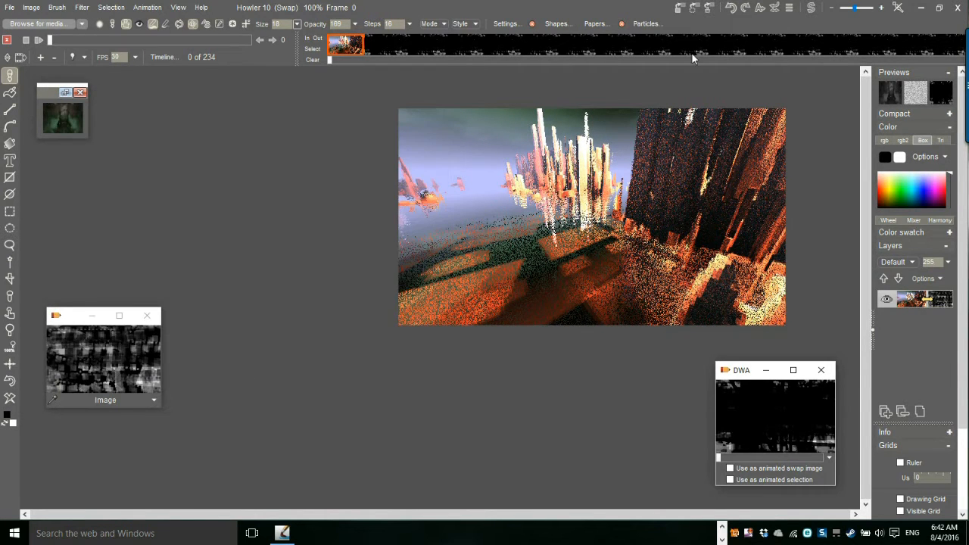
Switch to the main image and apply a Simple blur of 255 to its grid texture
left_click(812, 8)
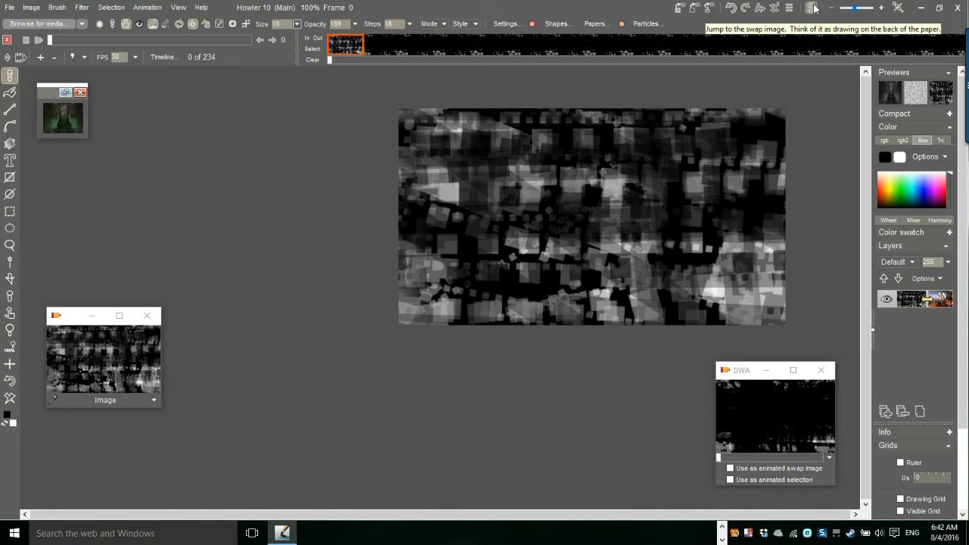
left_click(811, 8)
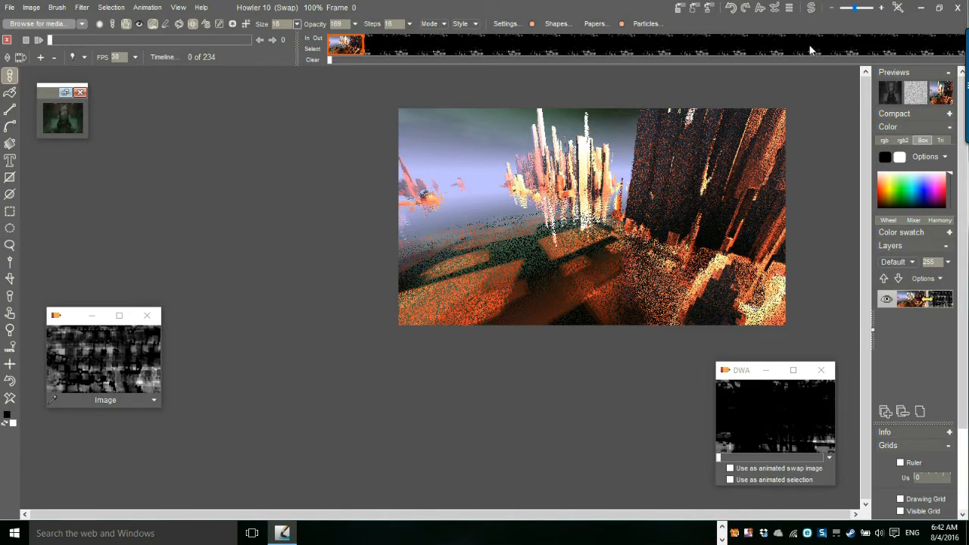
left_click(811, 11)
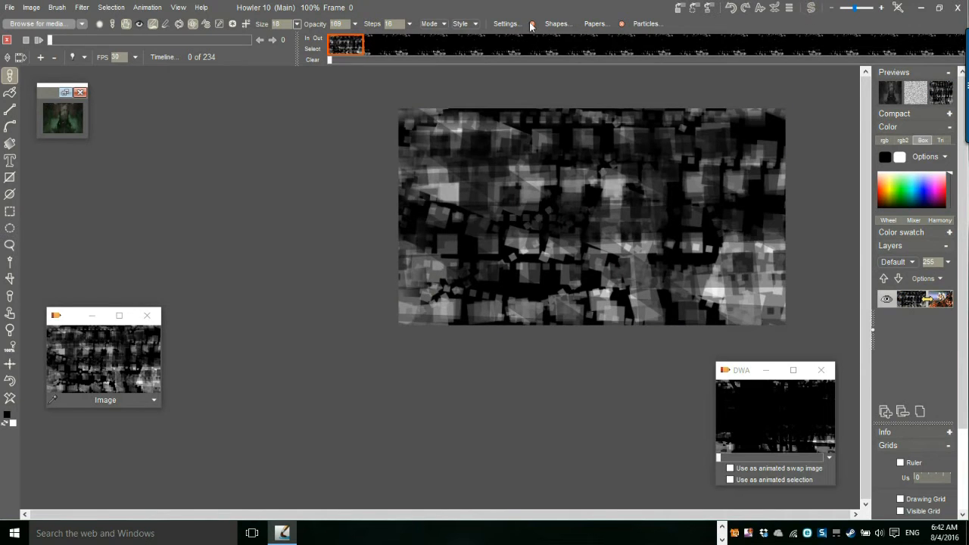
left_click(82, 8)
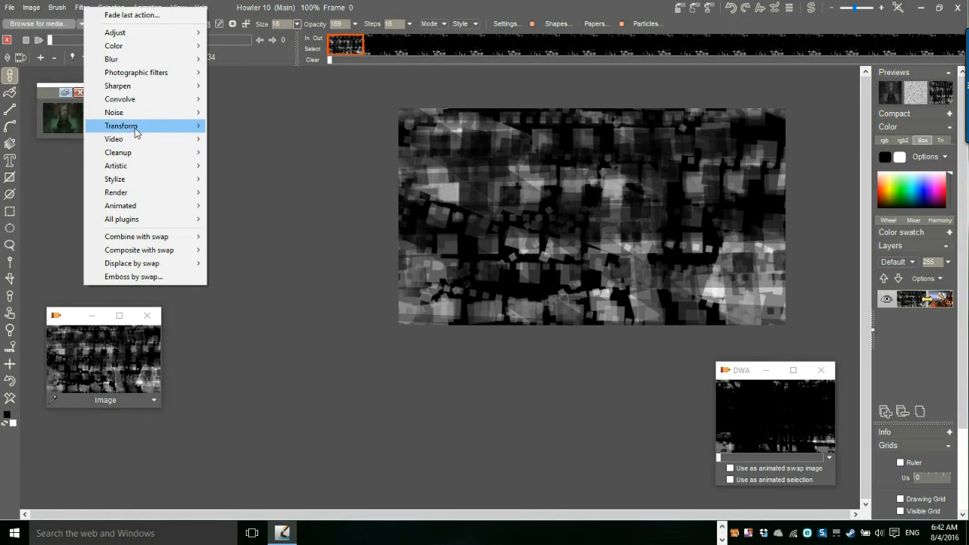
mouse_move(158, 59)
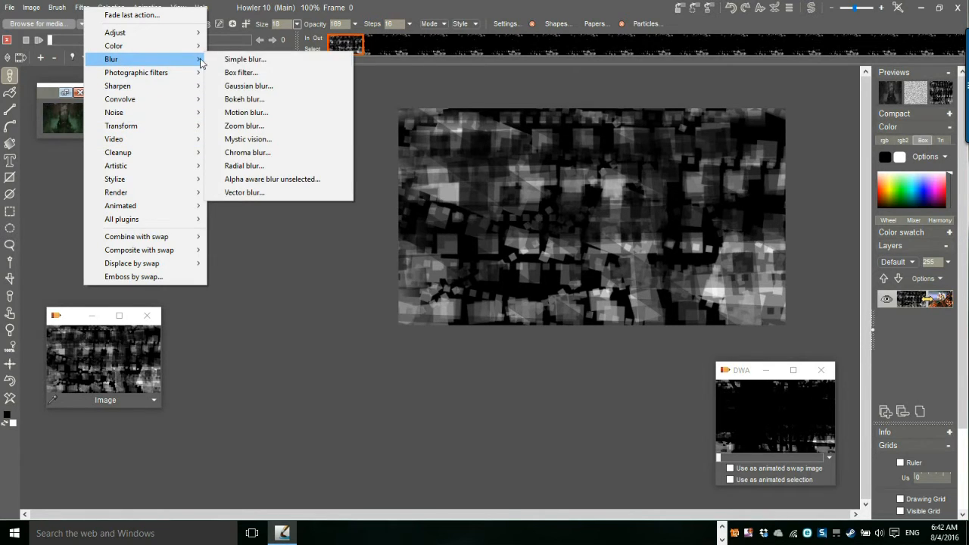
left_click(292, 59)
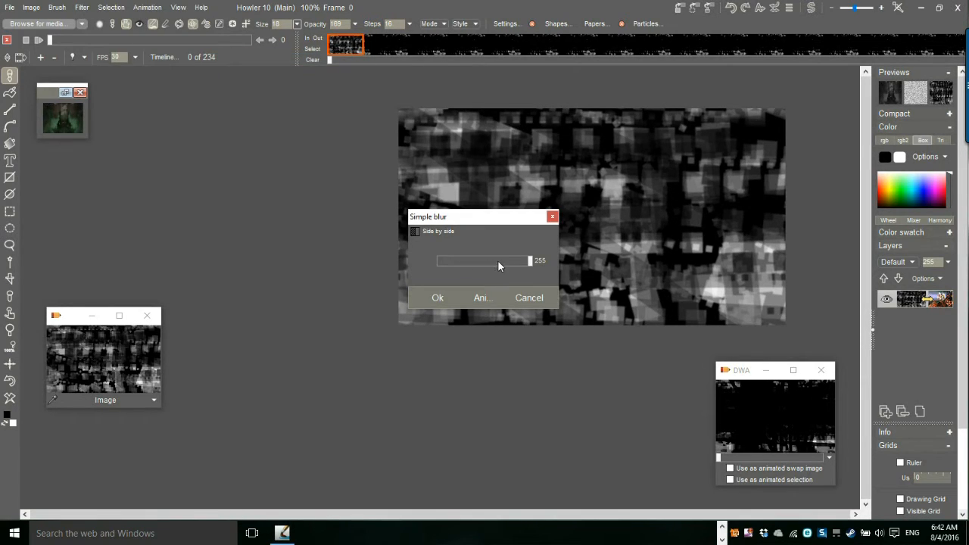
left_click(437, 298)
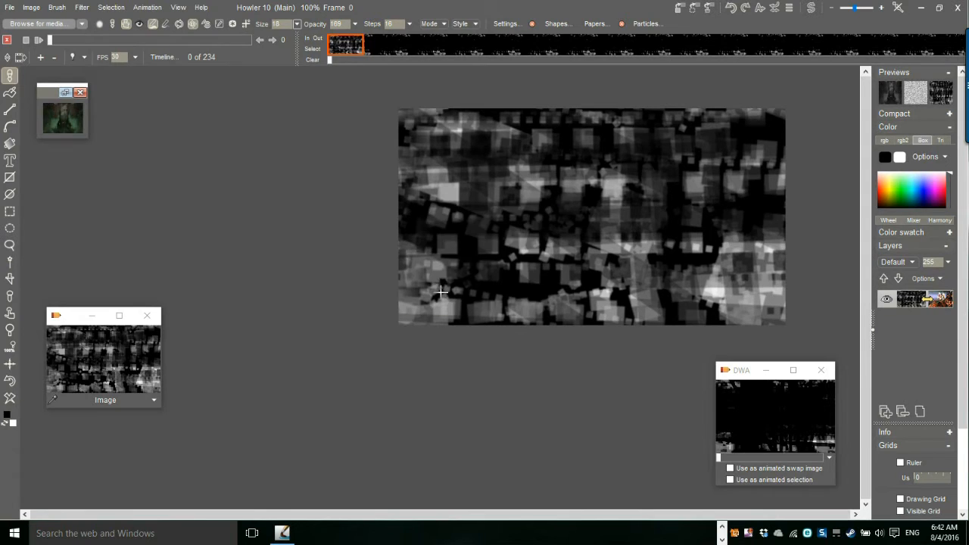
Restore the stored DWA animation on the swap image and load the stored grid image onto the main image
left_click(812, 9)
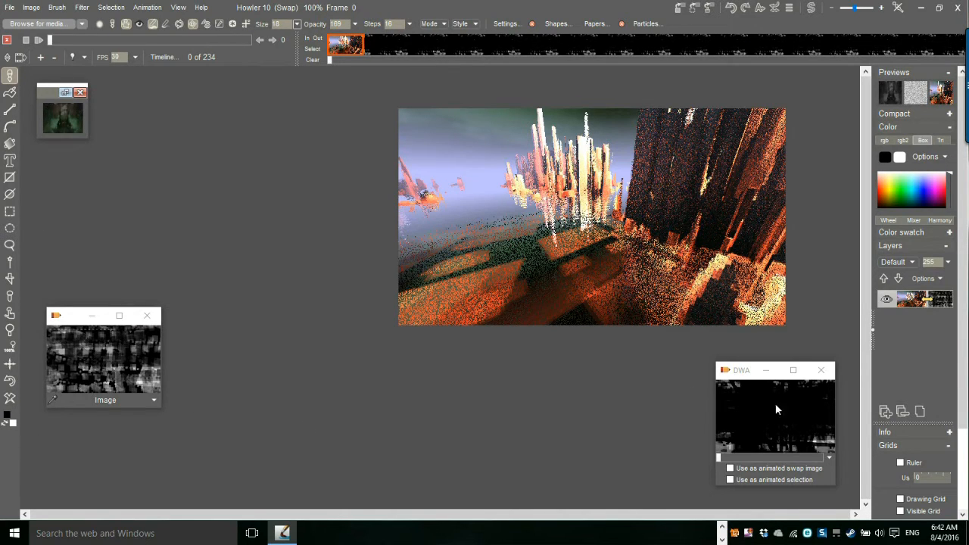
left_click(92, 357)
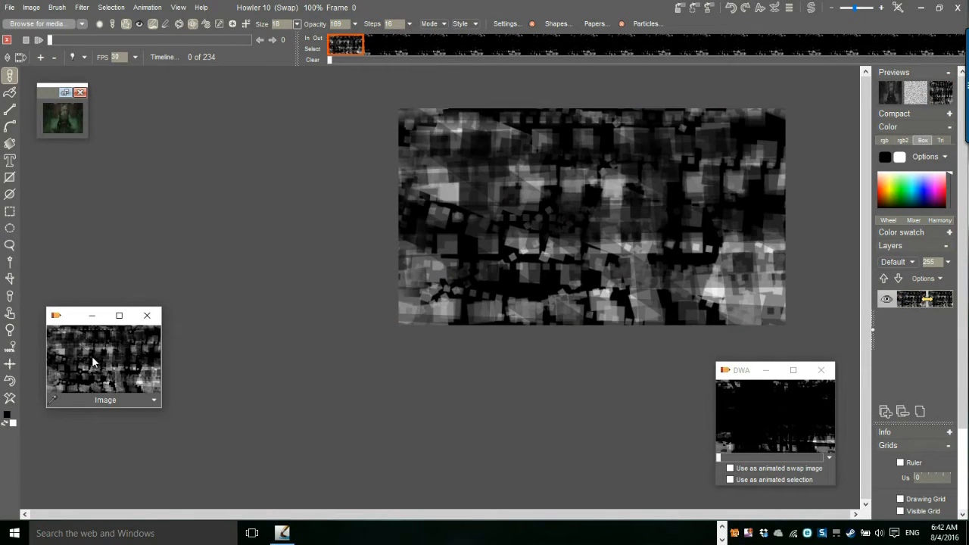
left_click_drag(75, 319, 96, 342)
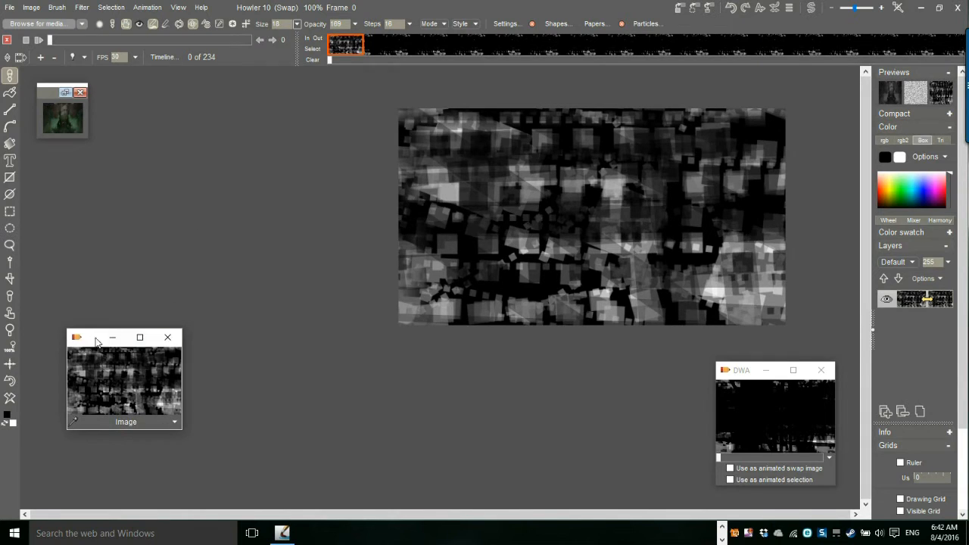
left_click(824, 408)
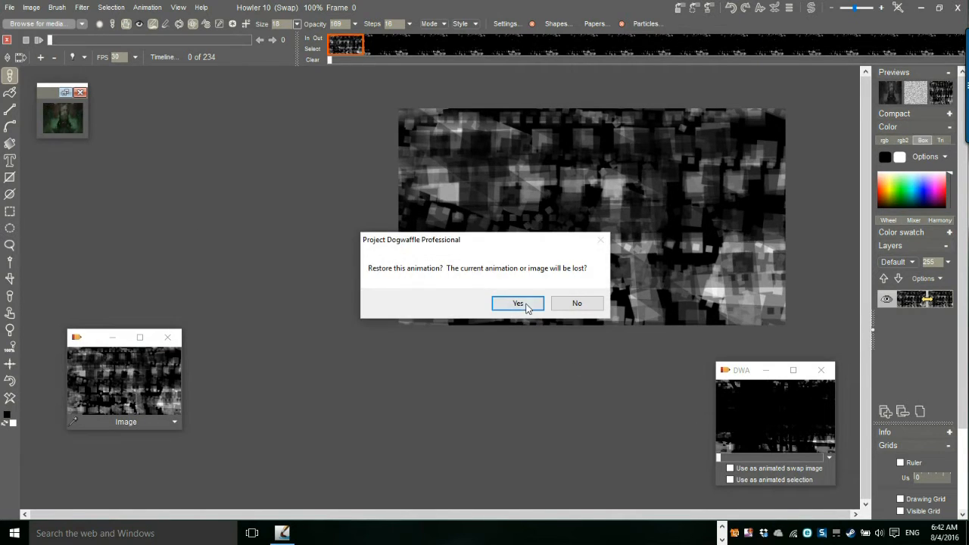
left_click(518, 304)
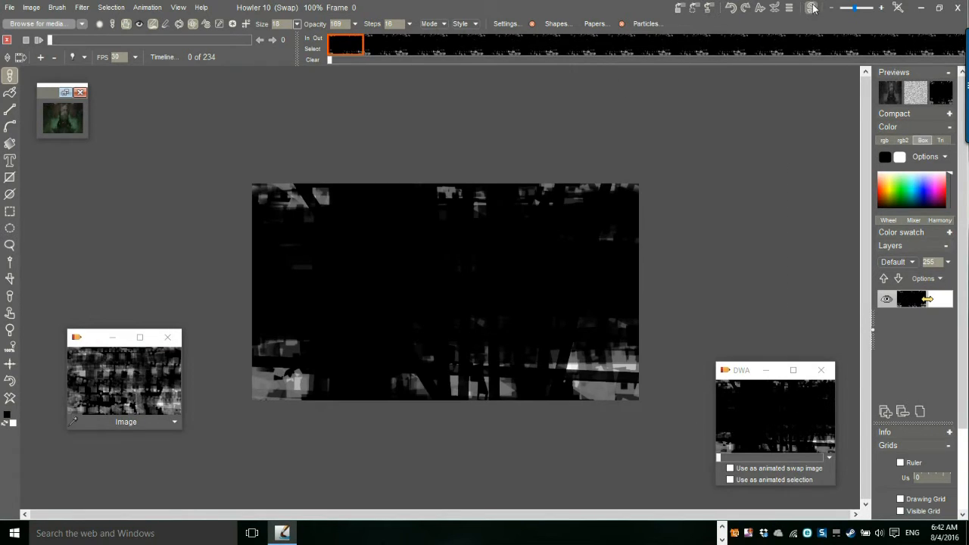
left_click(811, 8)
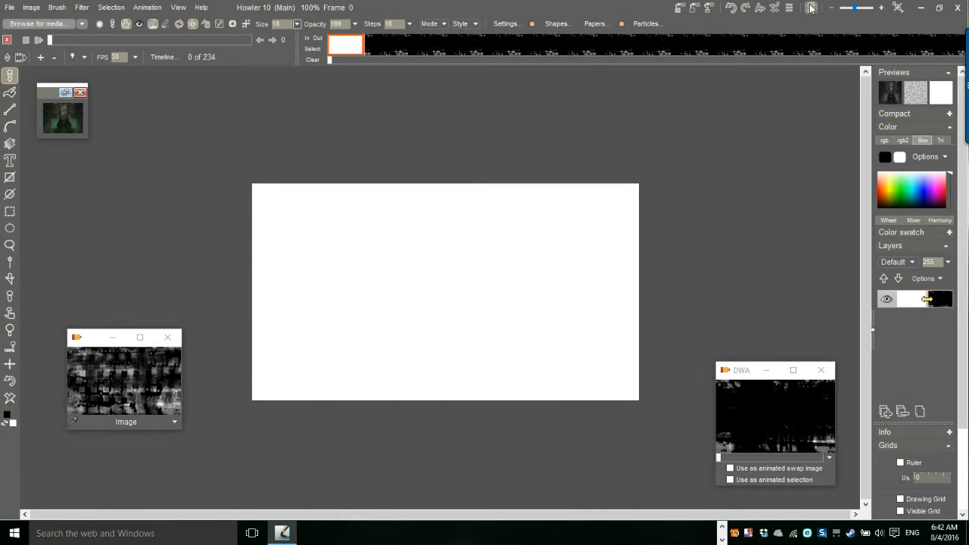
left_click(121, 375)
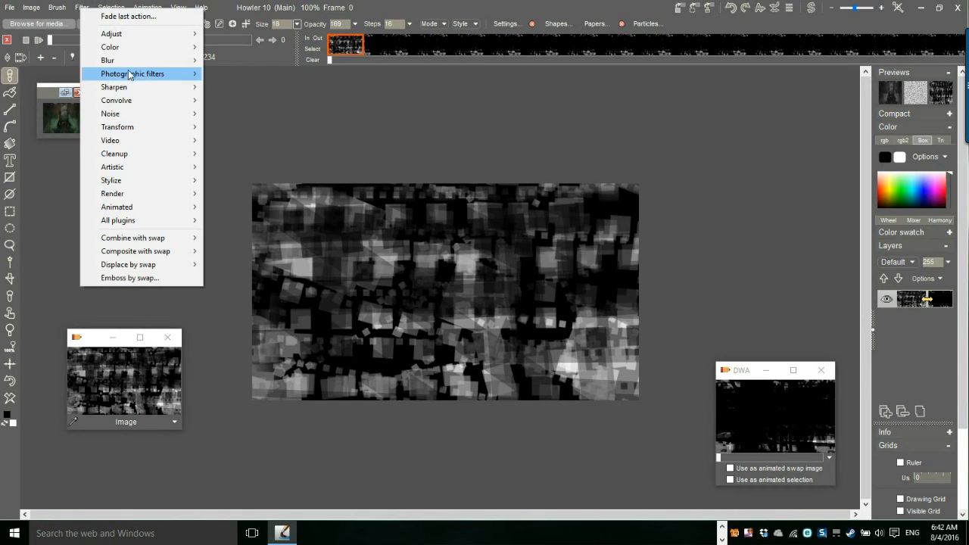
Apply a slightly upward-slanting Motion blur to the main grid image and fade it back to about halfway with Interactive undo
mouse_move(131, 61)
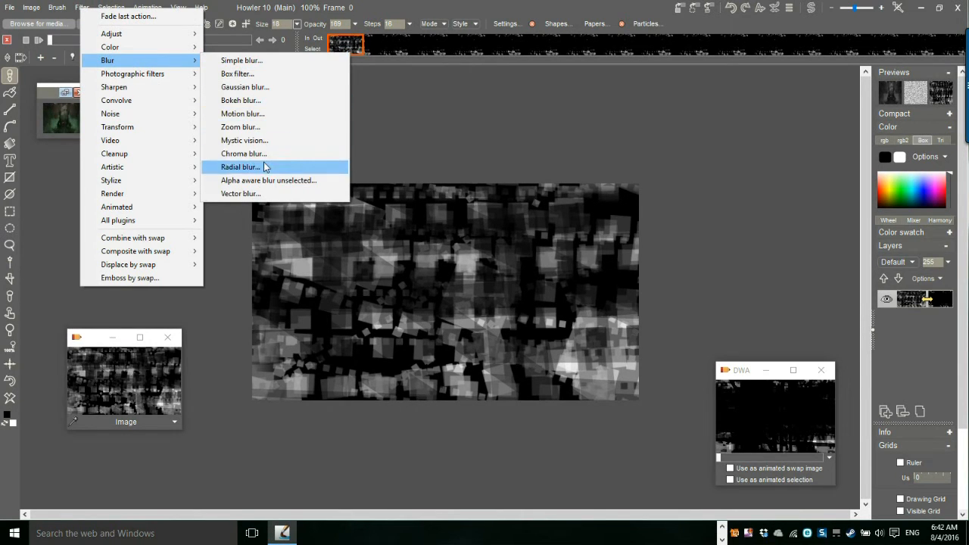
left_click(253, 113)
mouse_move(508, 264)
left_mouse_down()
mouse_move(507, 245)
mouse_move(500, 258)
left_mouse_up()
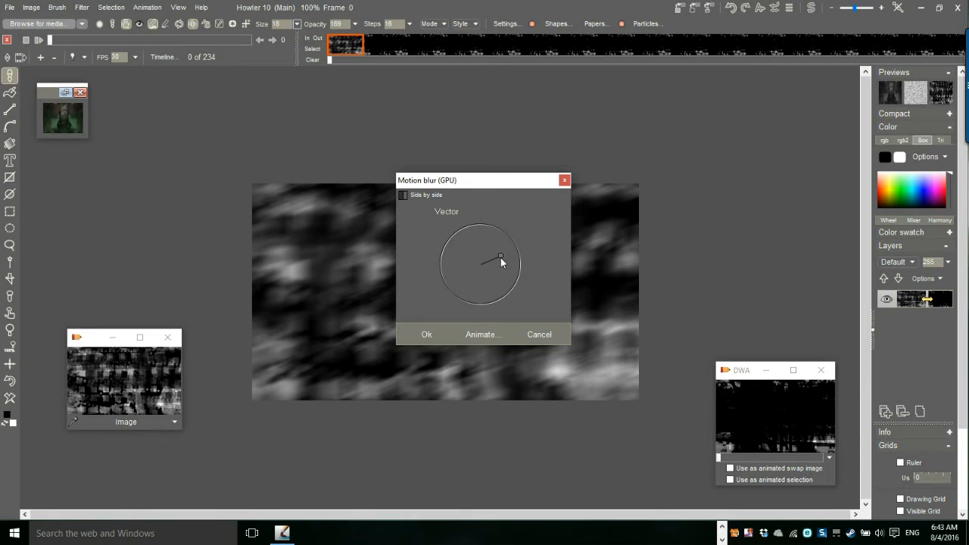
left_click(424, 334)
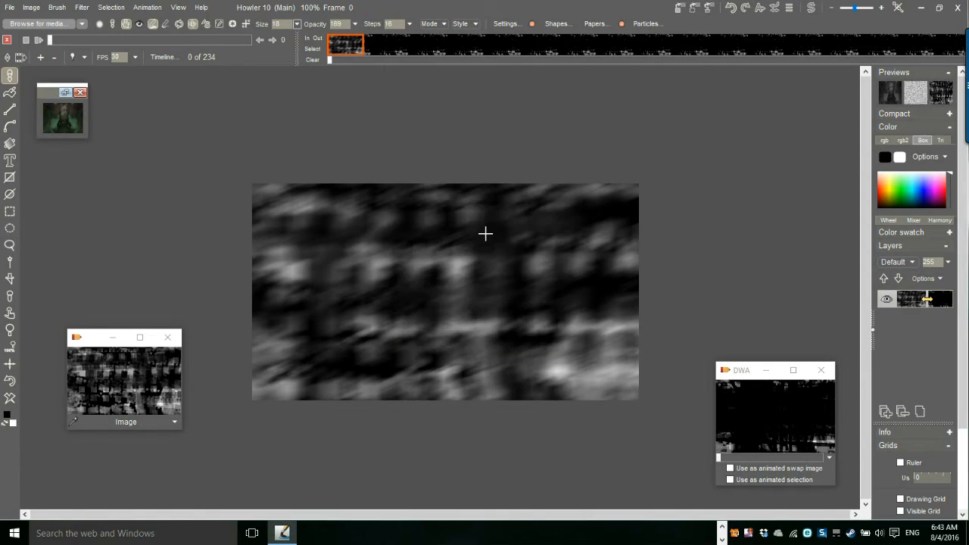
left_click(774, 9)
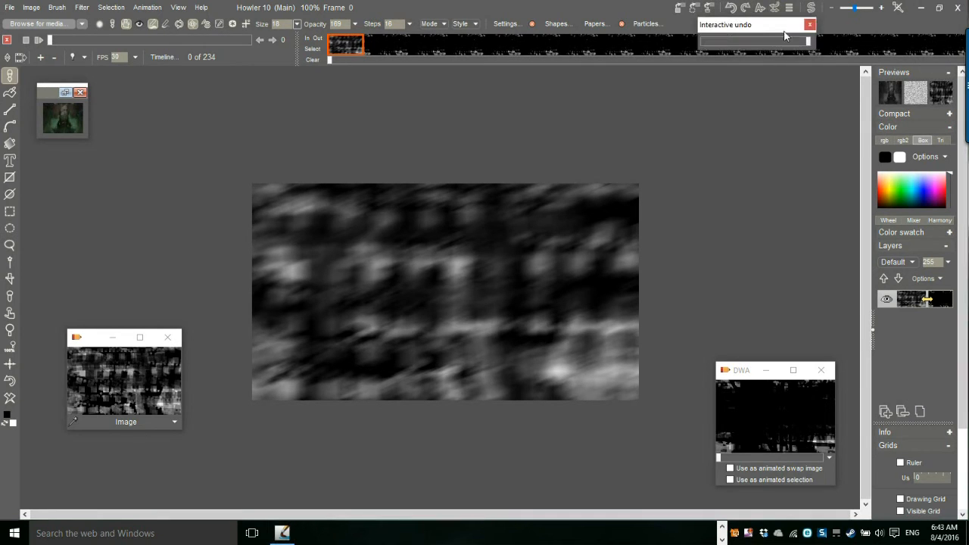
left_click_drag(807, 42, 766, 50)
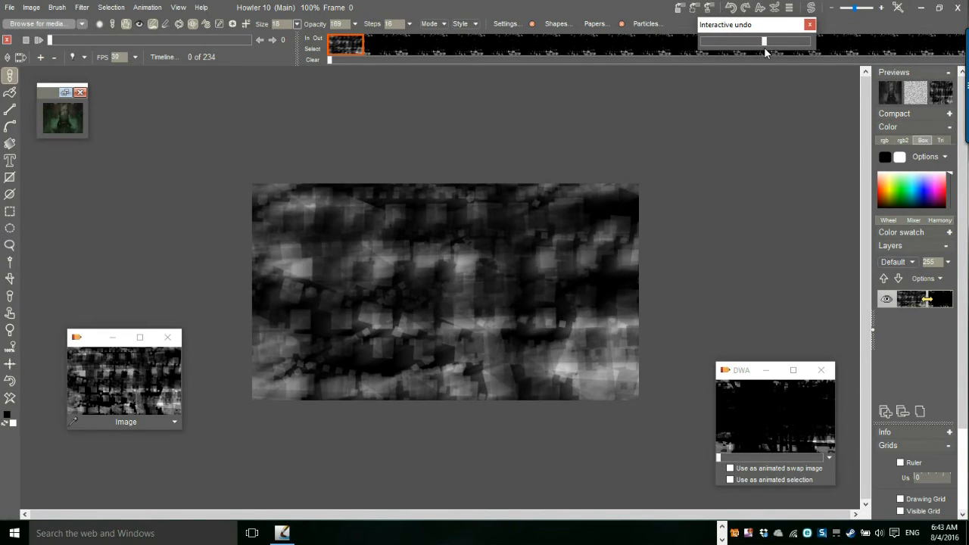
left_click(496, 4)
Store a copy of the partly blurred grid image and switch to the dark grid on the swap image
left_click(31, 7)
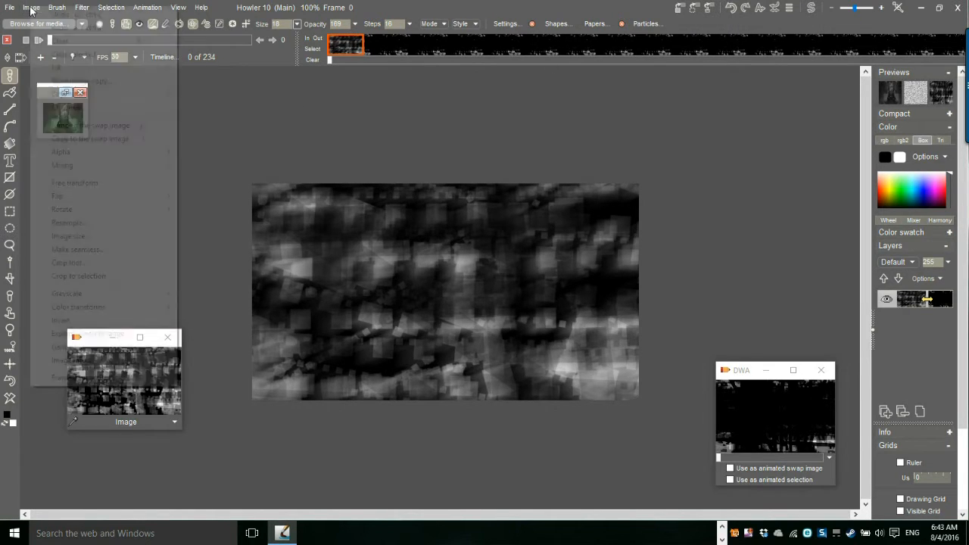
left_click(86, 81)
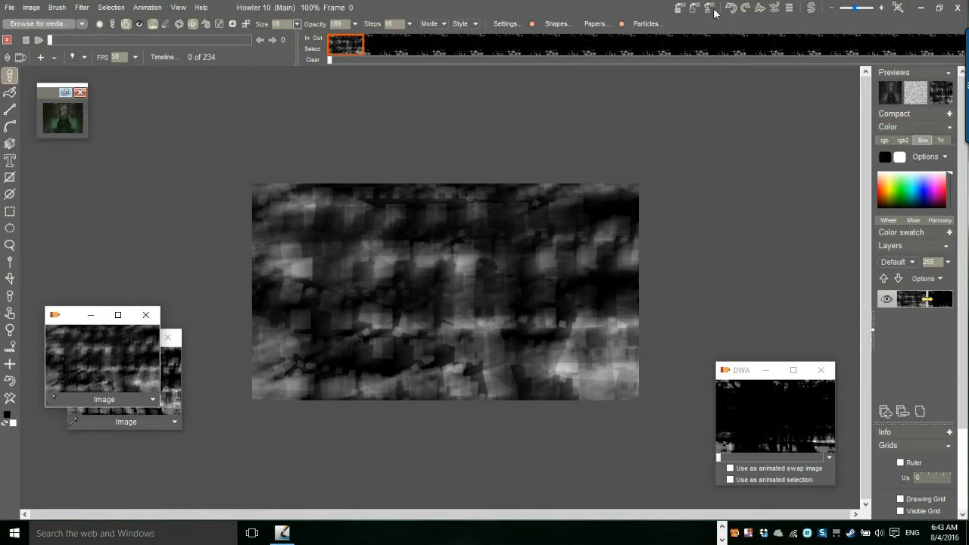
left_click(811, 9)
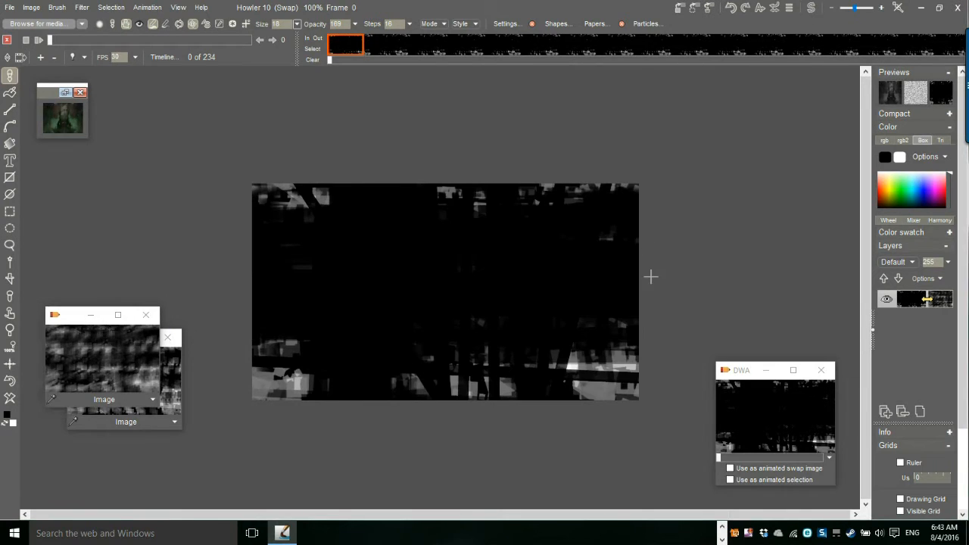
Restore the DWA animation on the swap image again, reload the partly blurred grid image onto the main image, and return to swap
left_click_drag(736, 372, 724, 317)
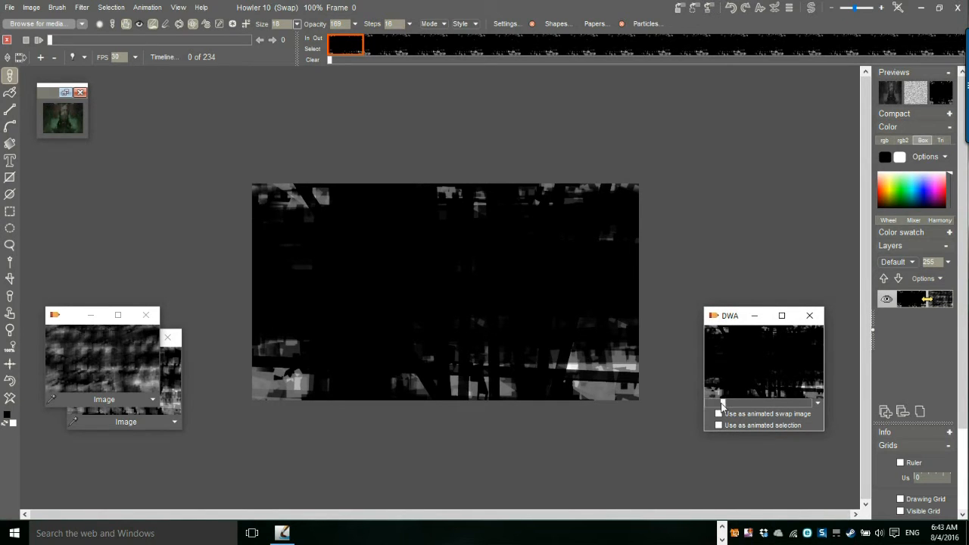
double_click(767, 361)
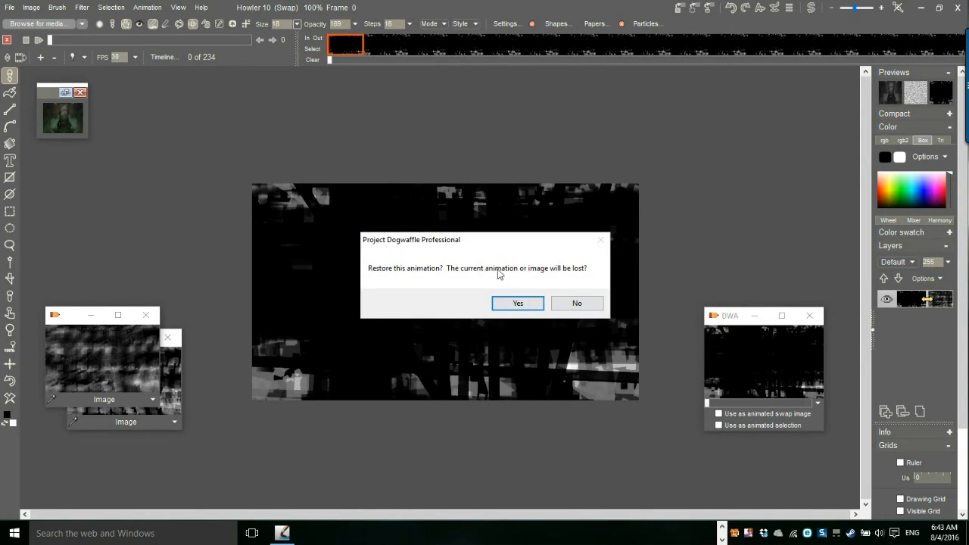
left_click(520, 302)
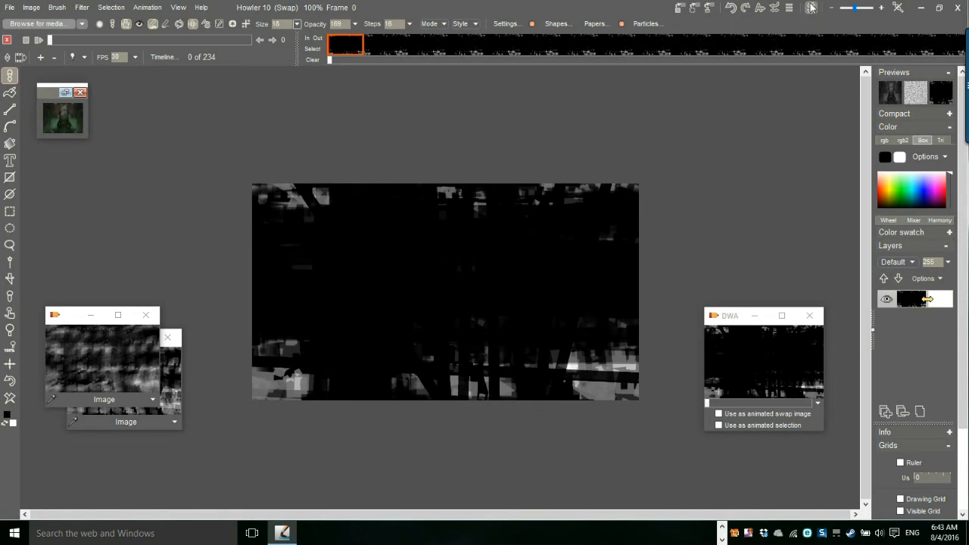
left_click(812, 9)
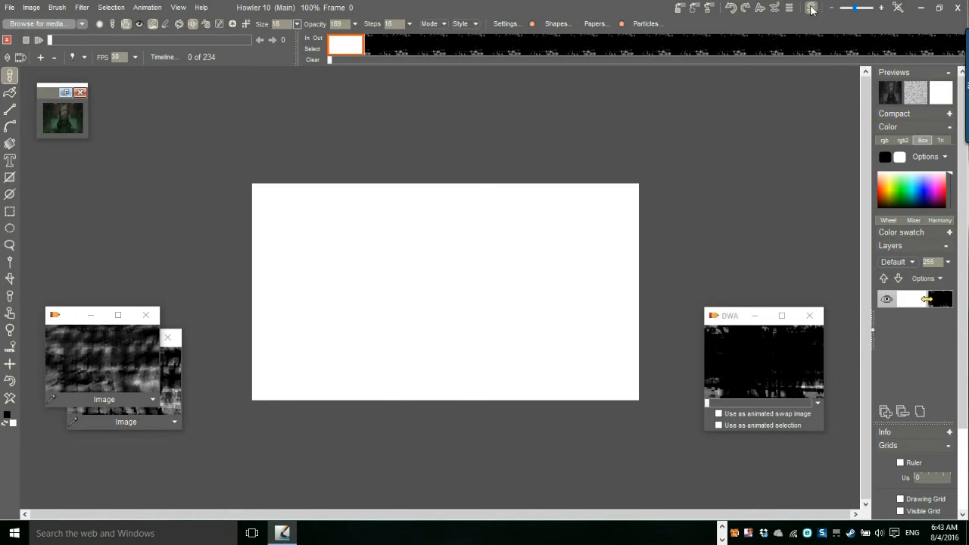
left_click(144, 363)
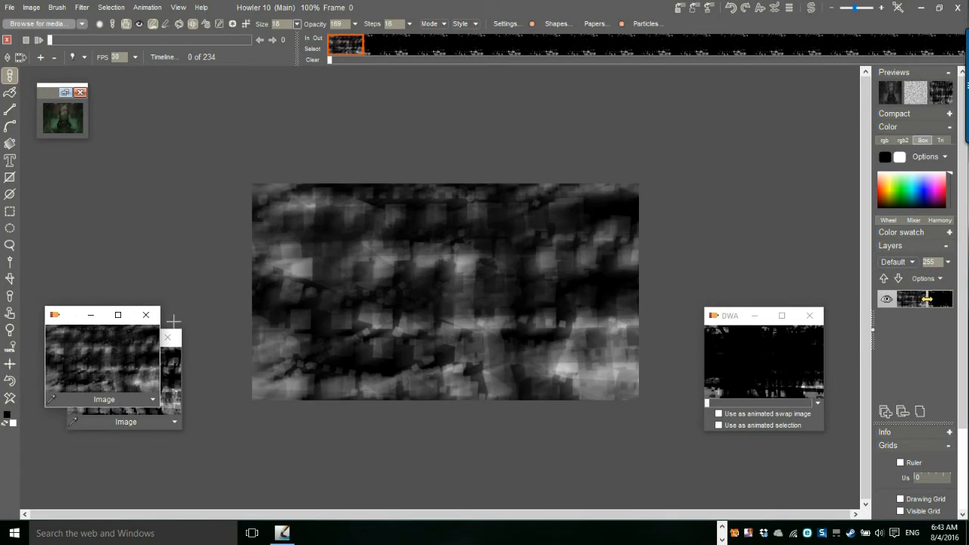
left_click(811, 9)
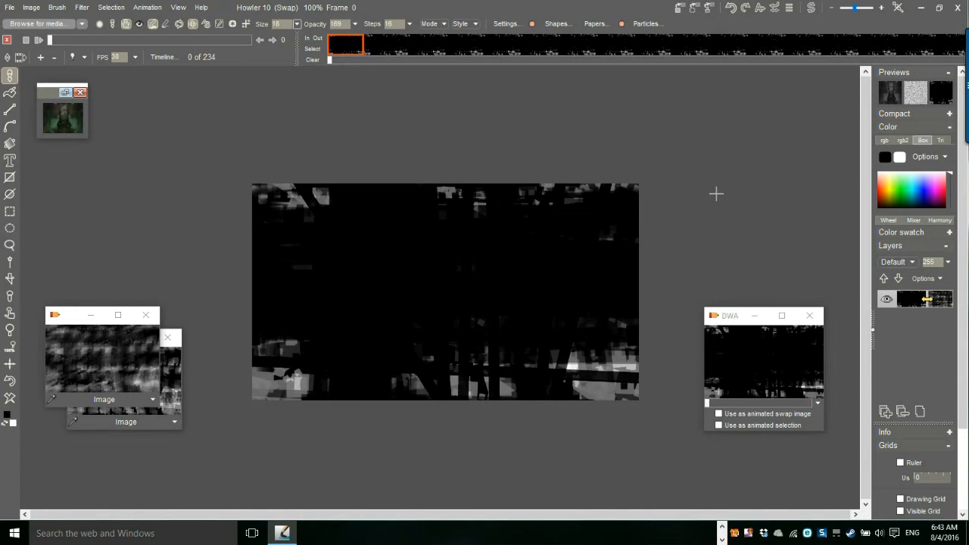
left_click(812, 8)
left_click(813, 9)
Open Puppy Ray GPU on the swap animation and turn the camera to a new angle over the cityscape
left_click(82, 7)
mouse_move(148, 129)
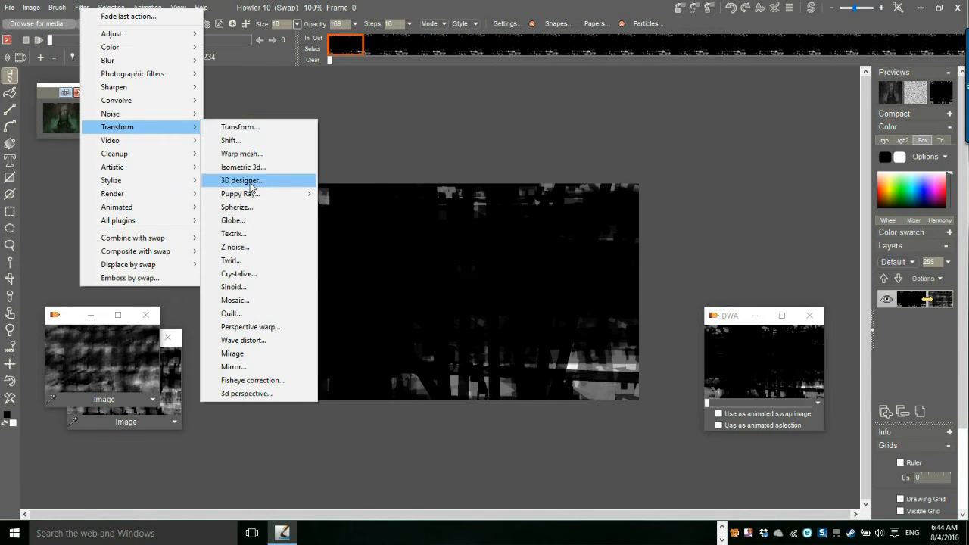
mouse_move(246, 195)
left_click(339, 208)
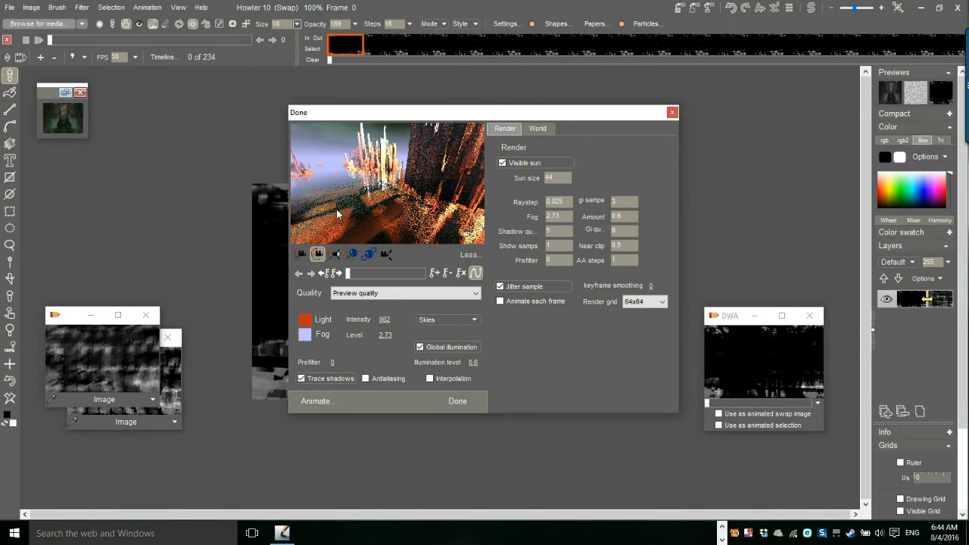
left_click_drag(383, 123, 163, 112)
left_click_drag(174, 189, 320, 132)
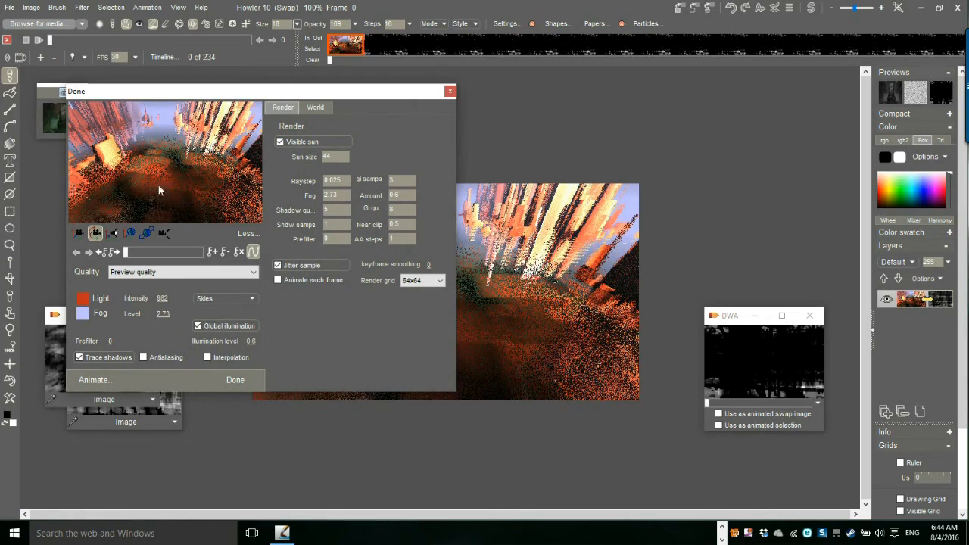
Try the orange sunset sky on the cityscape while tilting the camera
left_click(227, 300)
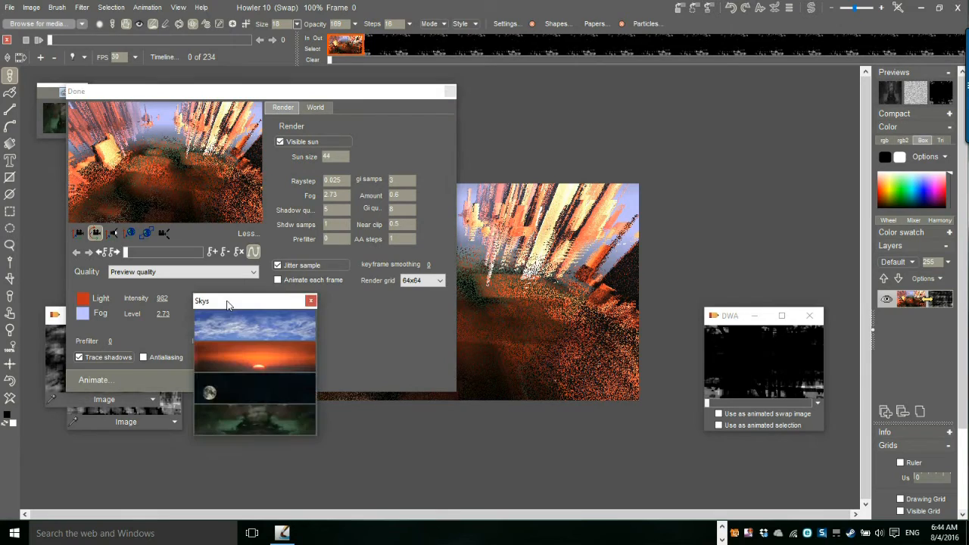
left_click(253, 347)
left_click_drag(215, 202, 162, 156)
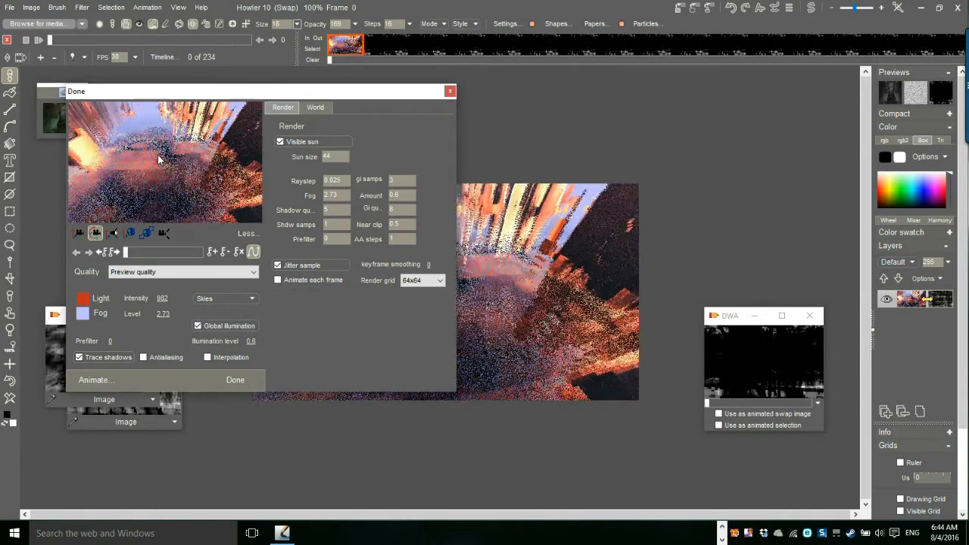
Apply the custom dark green sky and aim the camera down the open channel between the towers
left_click(215, 300)
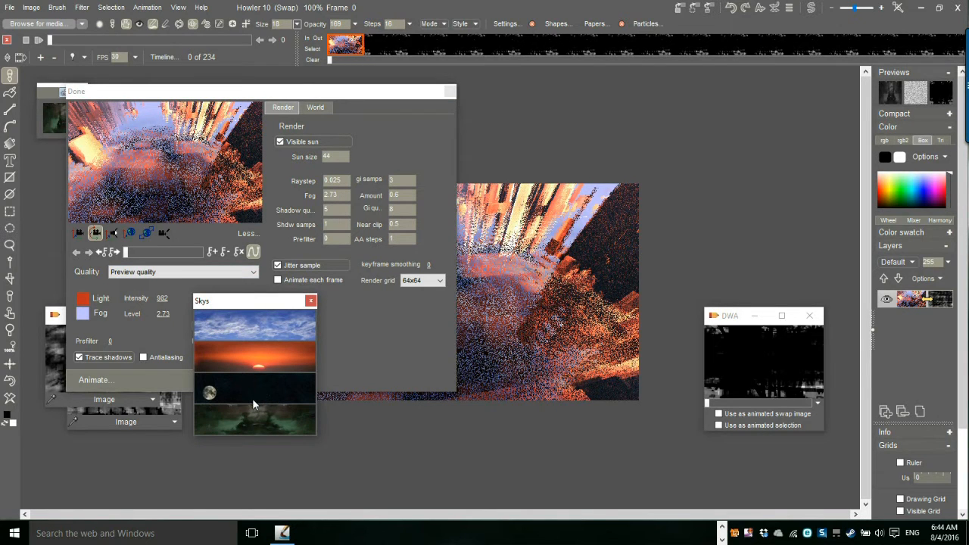
left_click(232, 421)
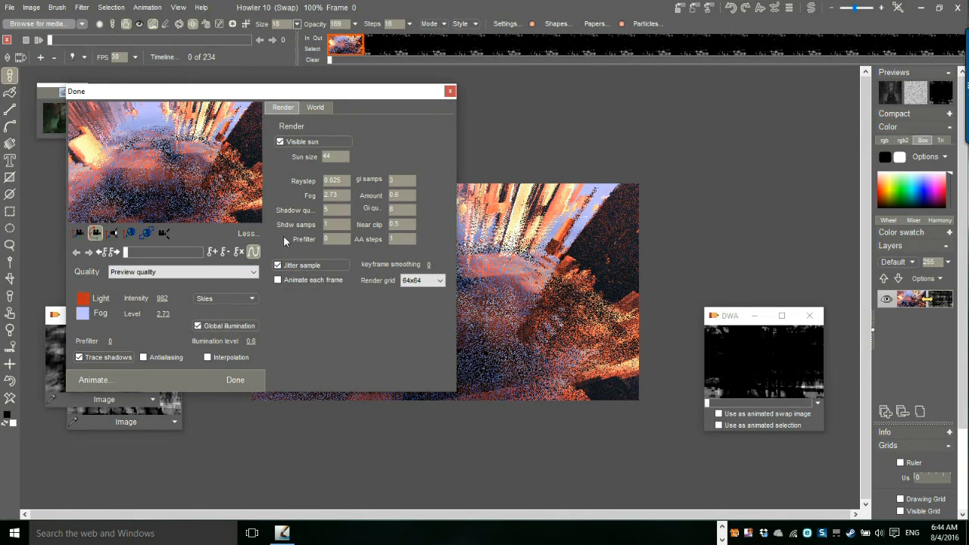
left_click_drag(217, 142, 395, 247)
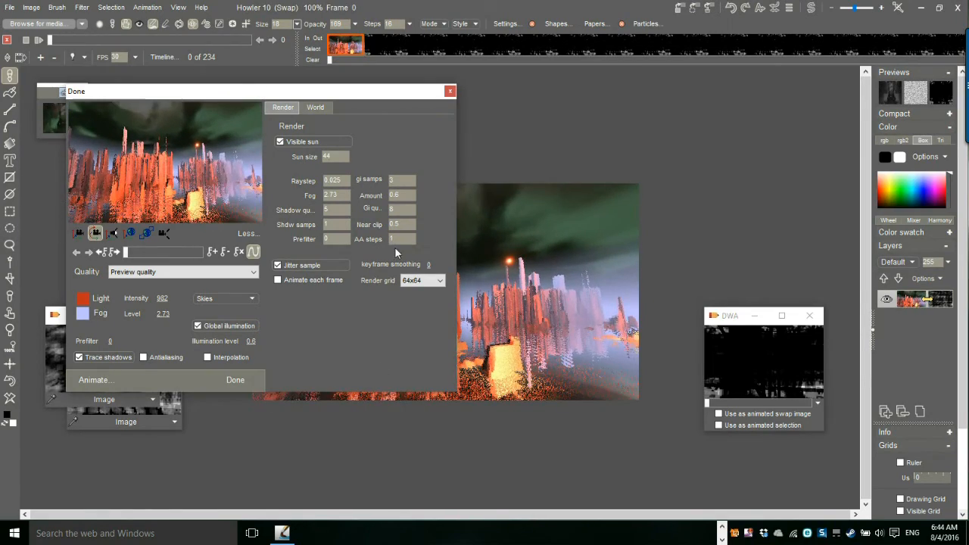
left_click_drag(115, 143, 99, 119)
left_click_drag(232, 155, 193, 140)
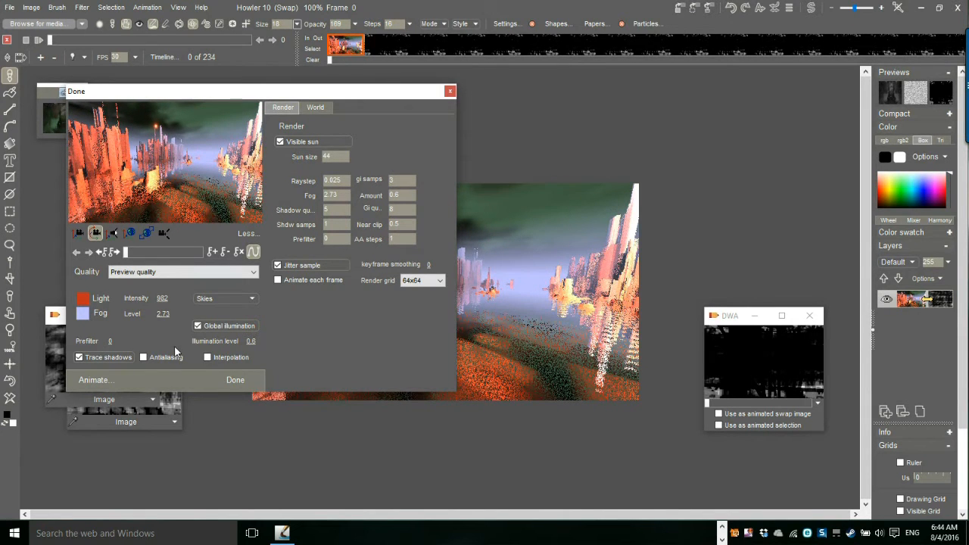
Raise the fog level to 5.28 and change the fog colour to dark green
left_click_drag(164, 315, 208, 318)
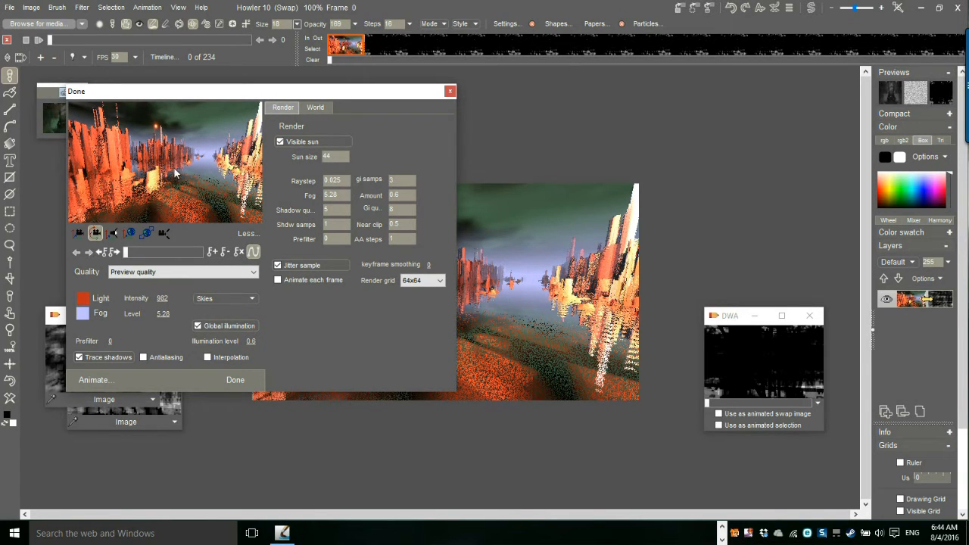
left_click(84, 313)
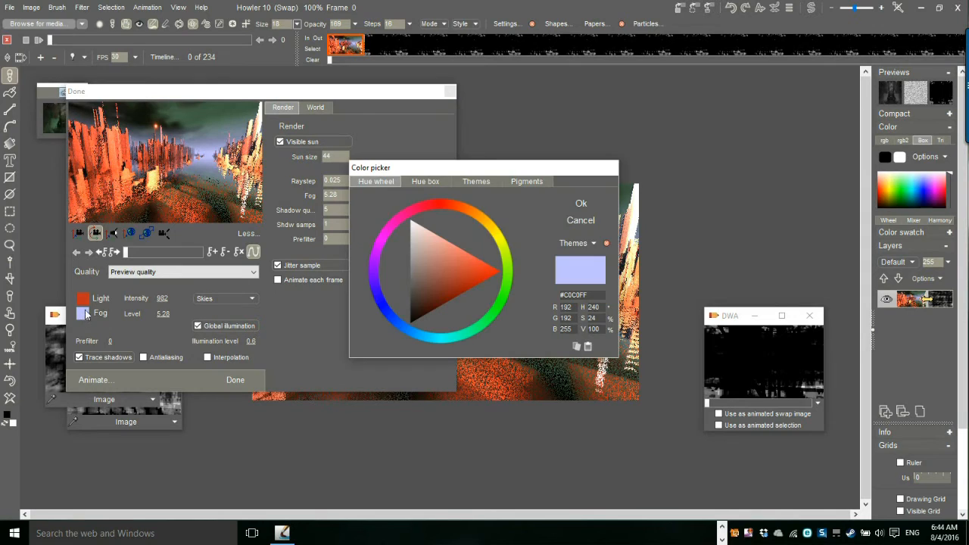
left_click_drag(478, 327, 471, 331)
mouse_move(438, 268)
left_mouse_down()
mouse_move(430, 285)
mouse_move(443, 294)
mouse_move(507, 270)
mouse_move(489, 318)
mouse_move(471, 331)
mouse_move(486, 321)
left_mouse_up()
left_click_drag(440, 295, 438, 290)
left_click(581, 203)
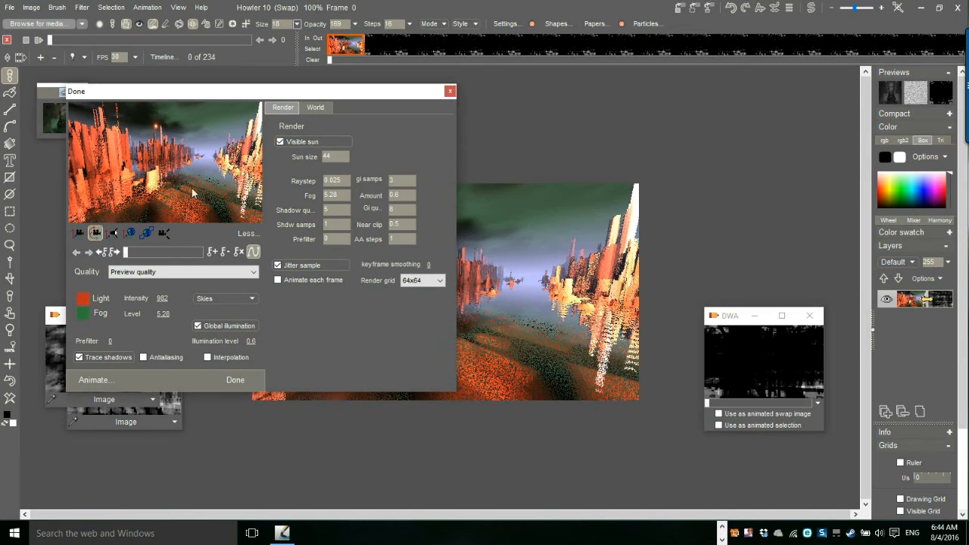
mouse_move(168, 143)
left_mouse_down()
mouse_move(136, 165)
mouse_move(179, 156)
left_mouse_up()
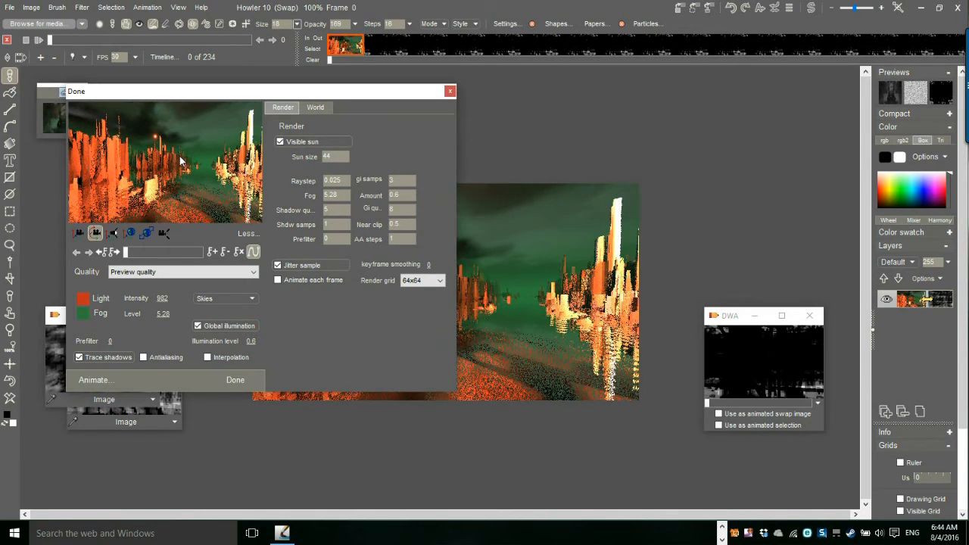
Change the light colour to a medium blue, about #374AAF, and refresh the render by turning the camera
left_click(83, 300)
left_click(440, 302)
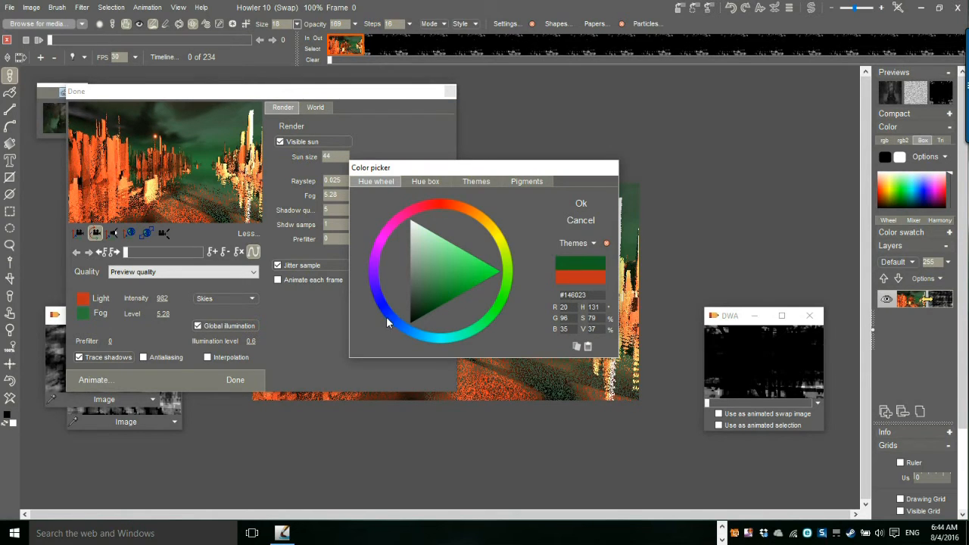
left_click(386, 316)
mouse_move(441, 275)
left_mouse_down()
mouse_move(436, 239)
mouse_move(454, 276)
left_mouse_up()
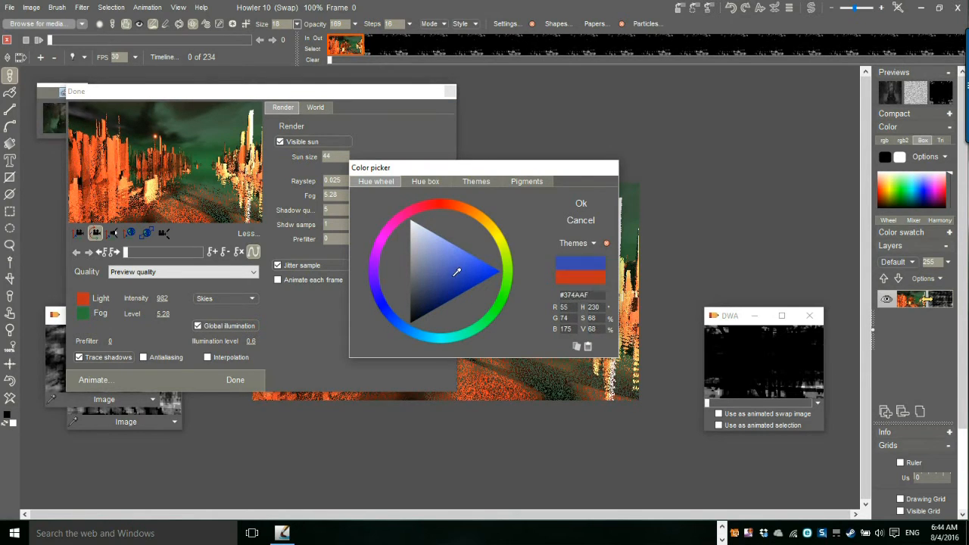
left_click(580, 203)
left_click_drag(79, 171, 162, 162)
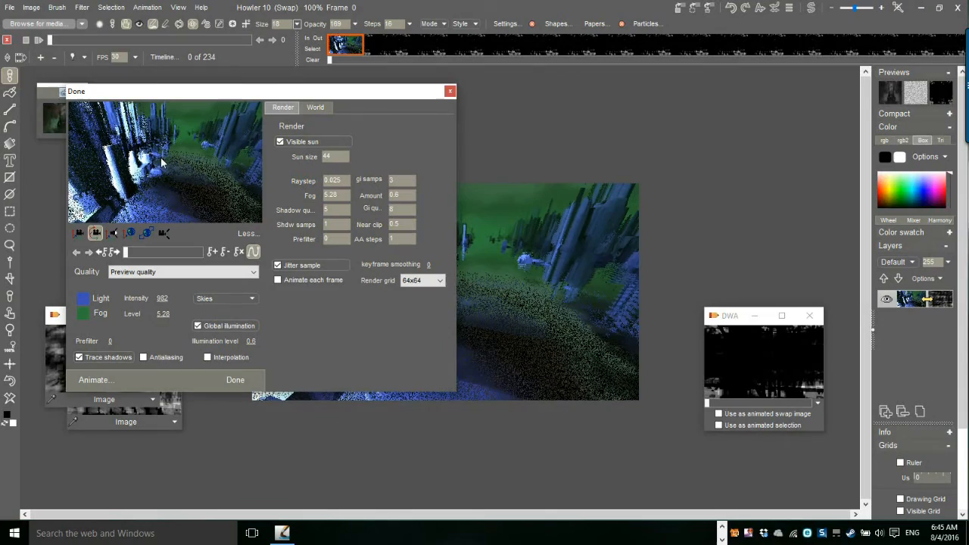
Frame the camera on the channel between the blue towers and create a key at frame 0
left_click_drag(216, 194, 177, 200)
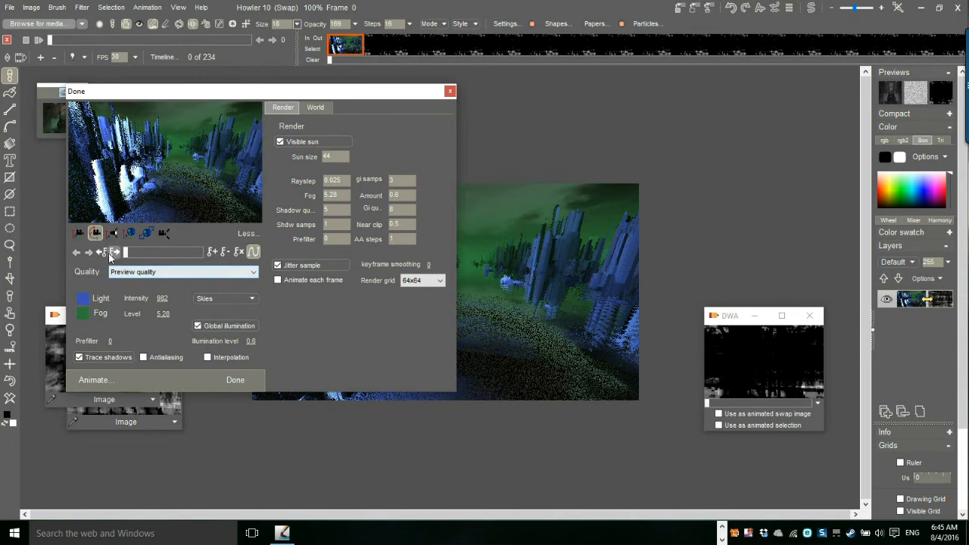
left_click(80, 233)
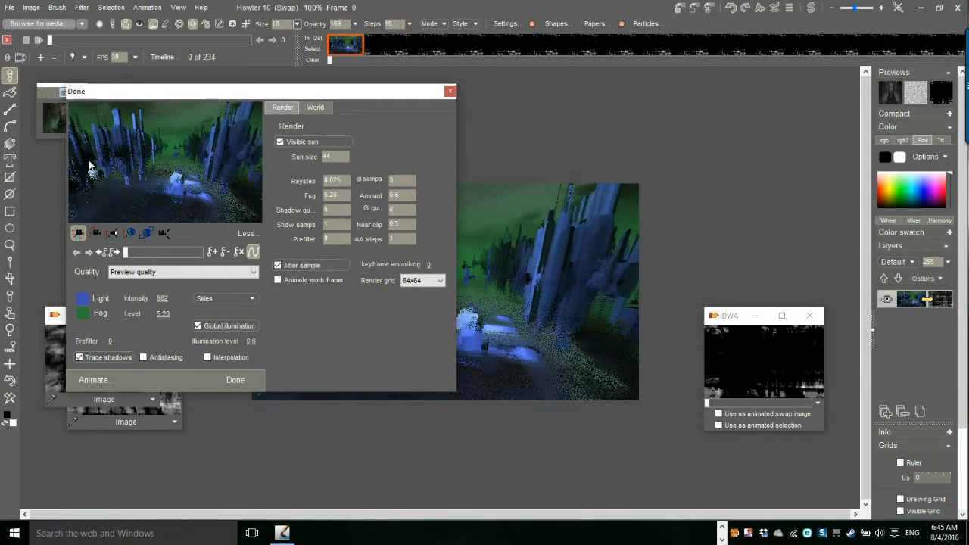
left_click_drag(226, 96, 713, 28)
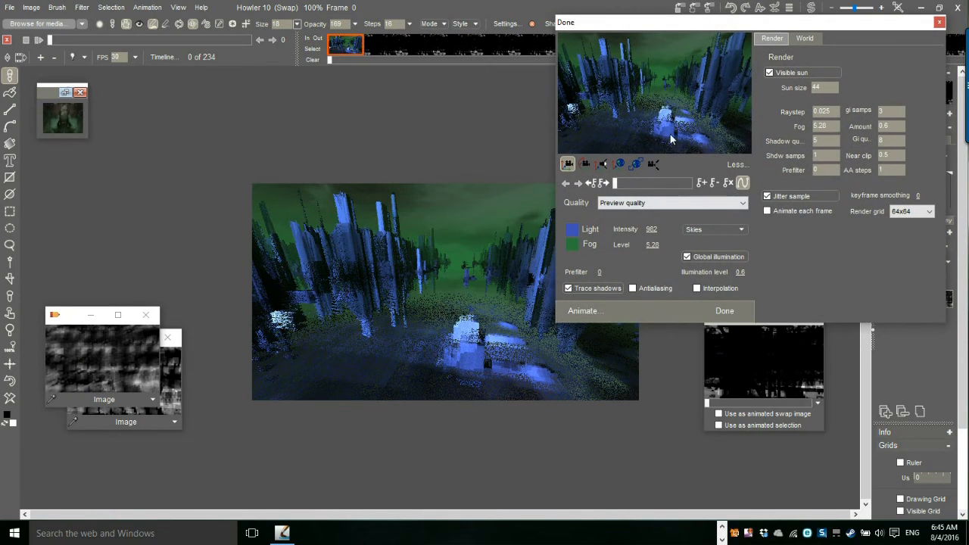
left_click(584, 165)
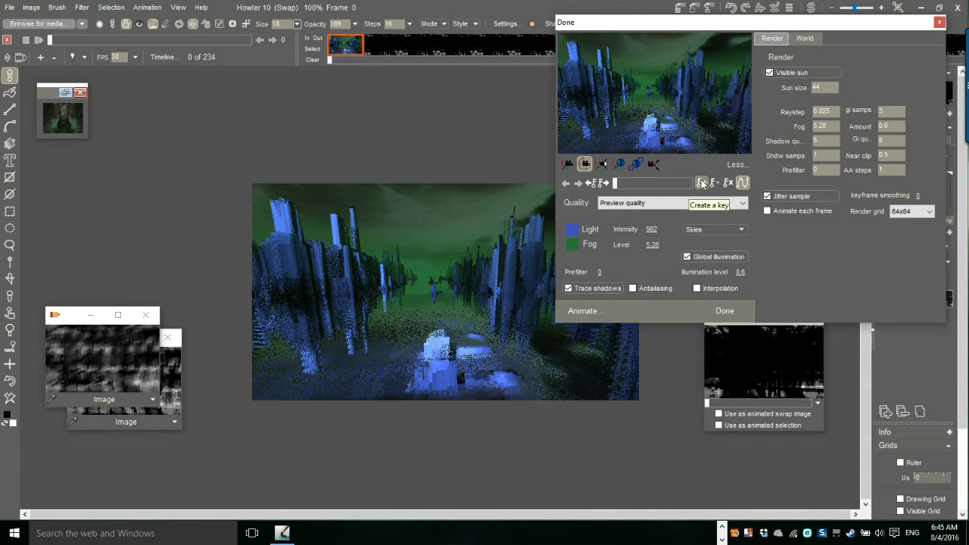
left_click(702, 183)
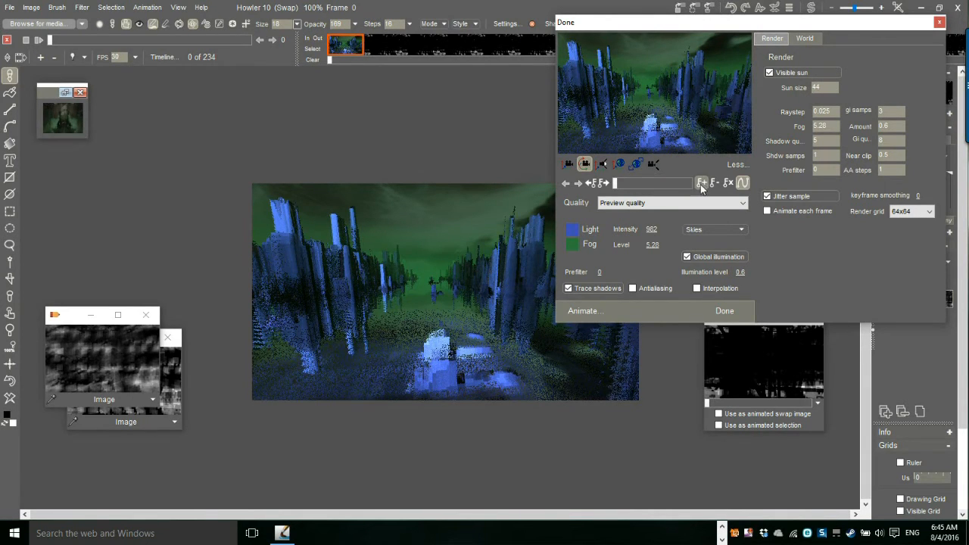
Set and key new camera views of the city at frames 72 and 141, tilting upward toward the sky at frame 141
left_click(639, 183)
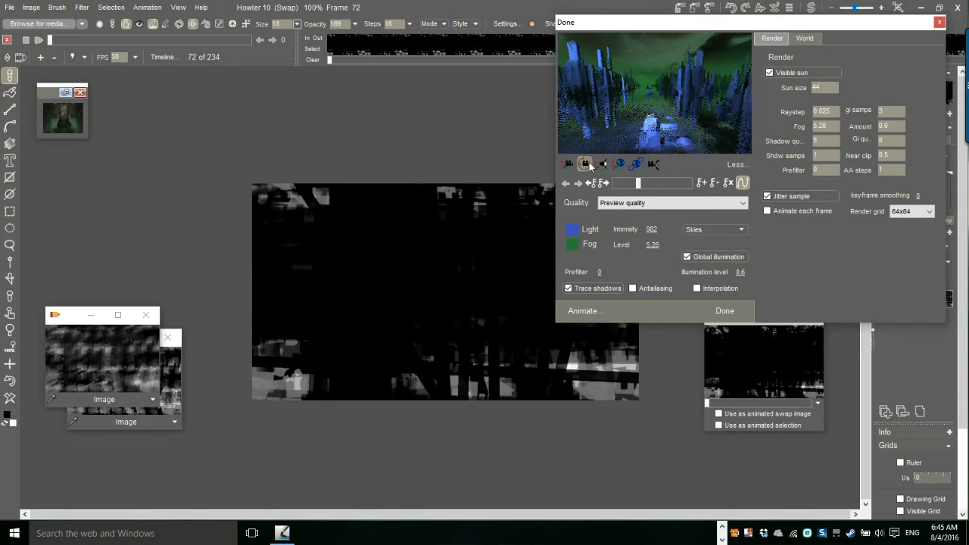
left_click(603, 168)
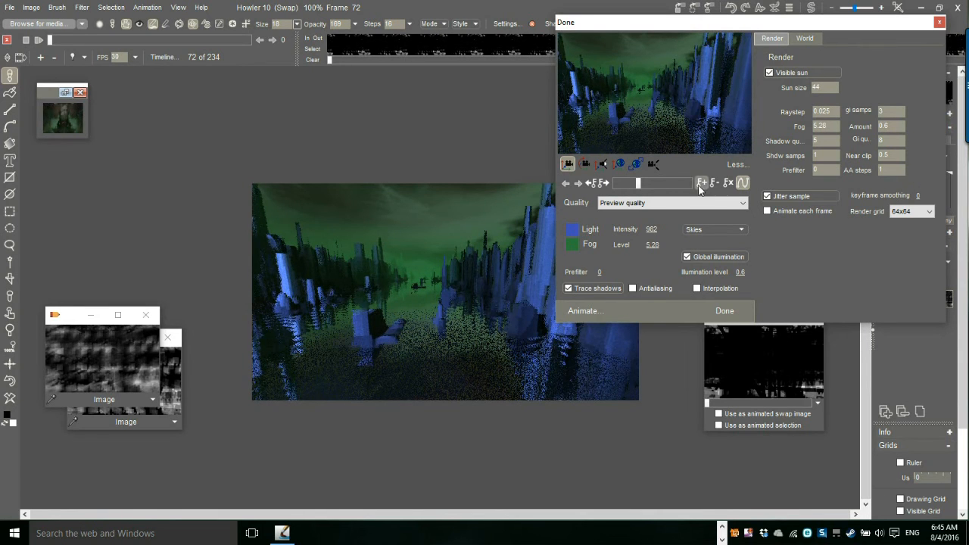
left_click(661, 183)
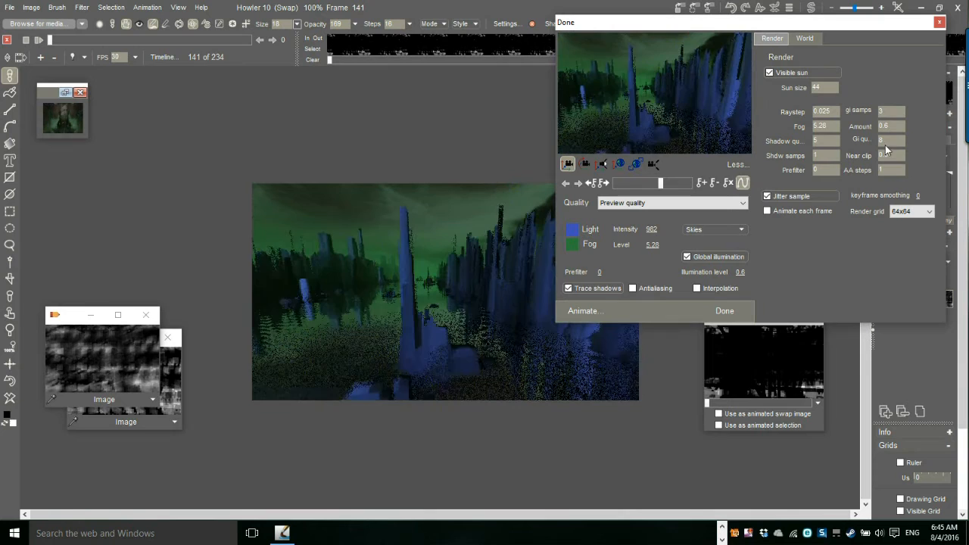
left_click(584, 163)
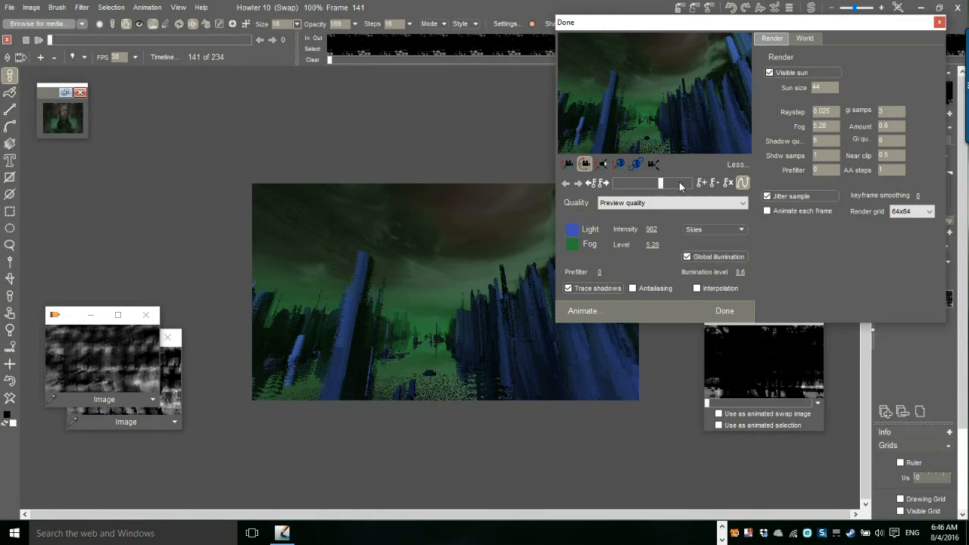
Go to frame 233 and move the camera to a new position above the channel between the towers
left_click_drag(679, 190, 708, 186)
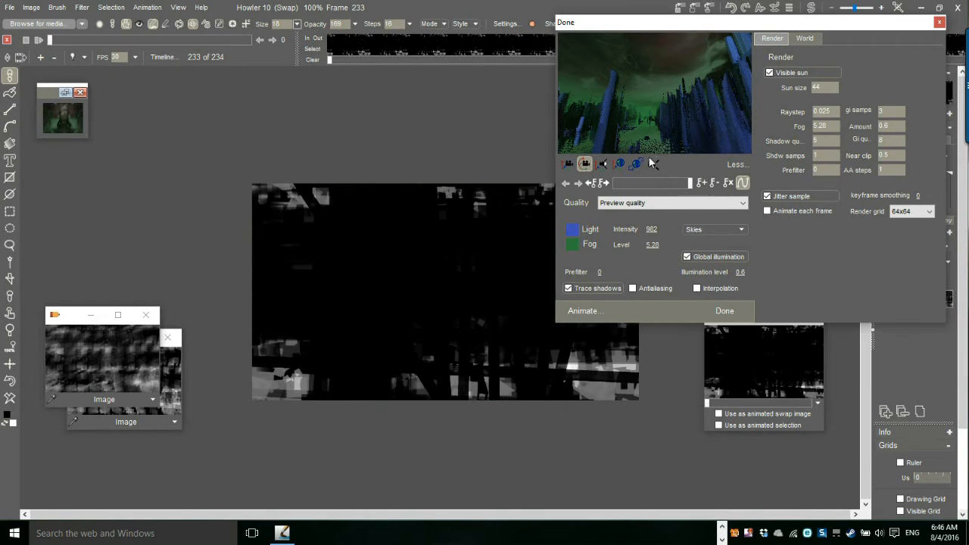
left_click(567, 163)
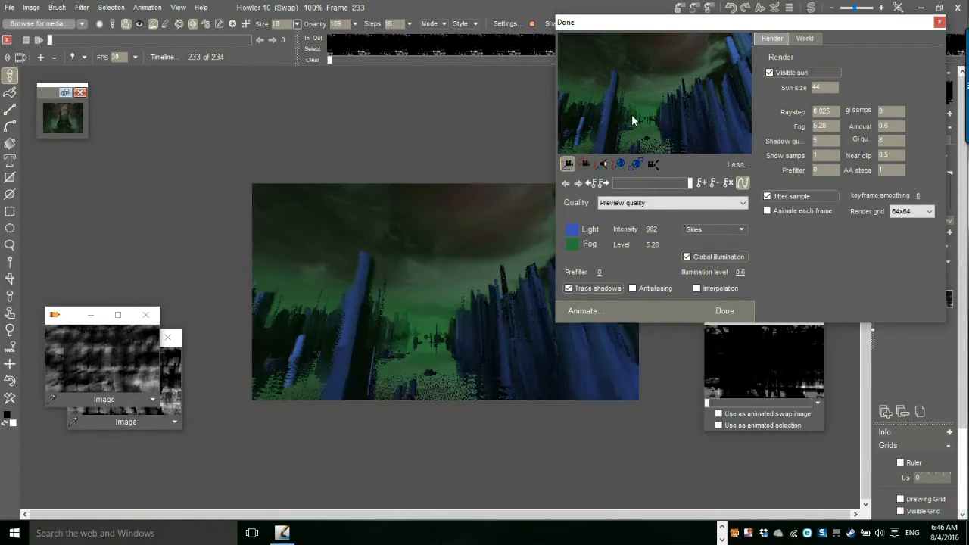
left_click_drag(620, 140, 811, 105)
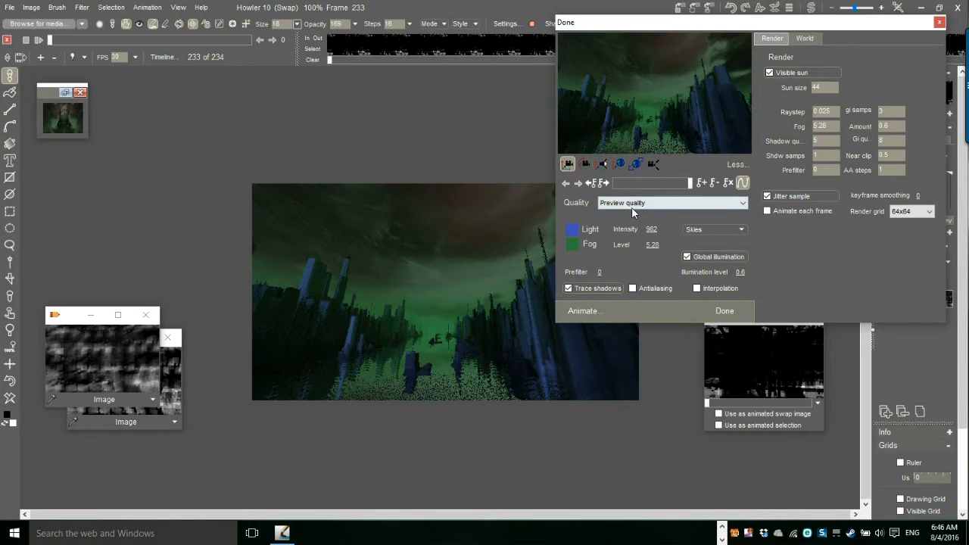
Raise the light intensity to 8183 and turn the light so the sun sits at the far right of the view
left_click_drag(654, 229, 841, 212)
left_click_drag(640, 229, 648, 111)
left_click(602, 164)
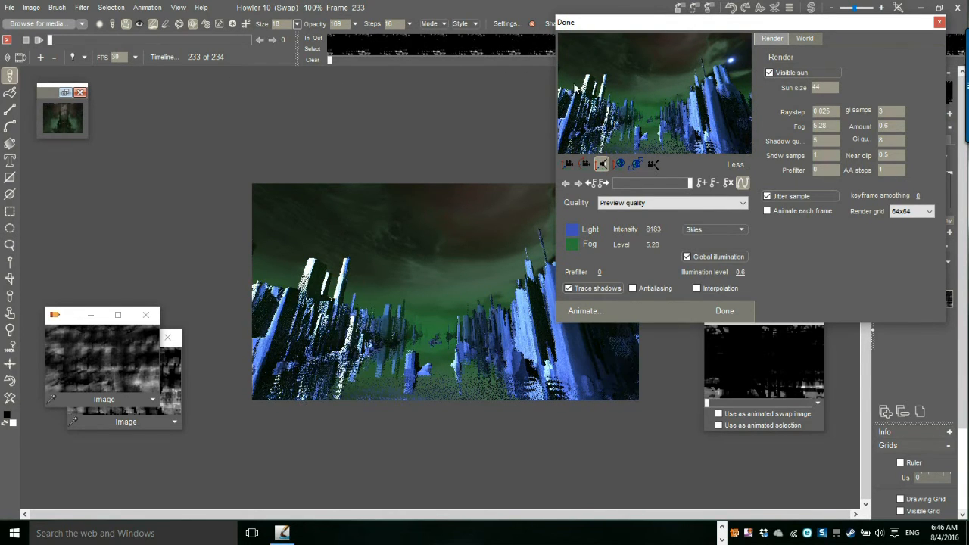
mouse_move(616, 109)
left_mouse_down()
mouse_move(612, 4)
mouse_move(609, 125)
left_mouse_up()
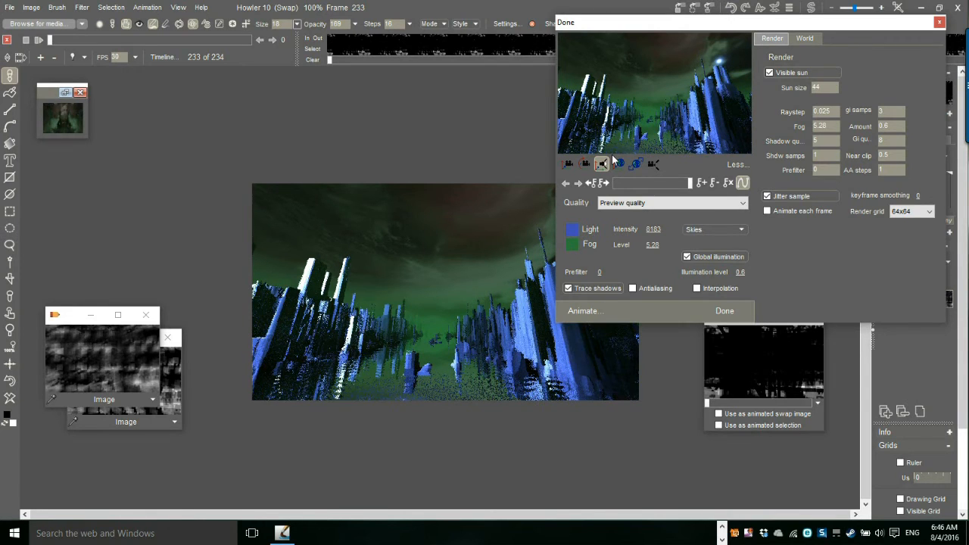
left_click_drag(732, 63, 658, 211)
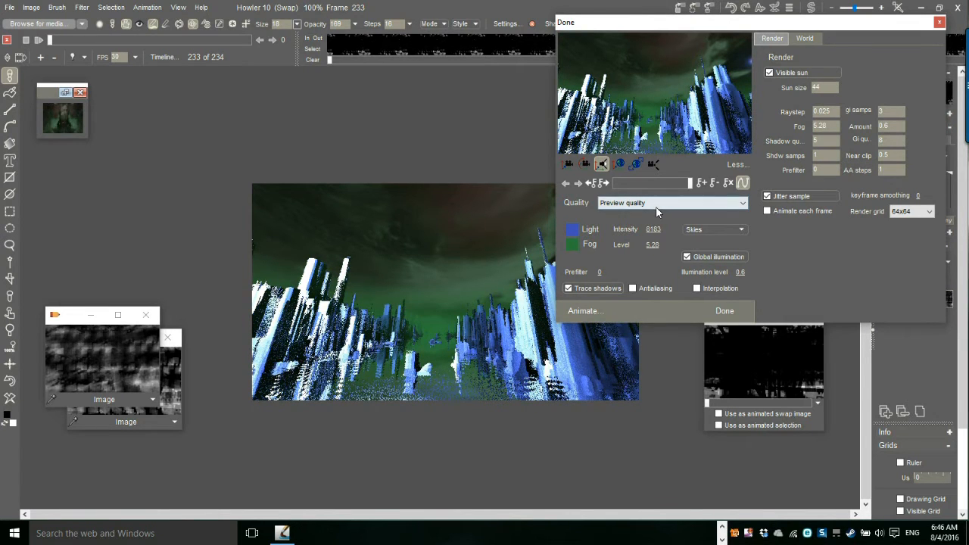
left_click_drag(647, 91, 661, 80)
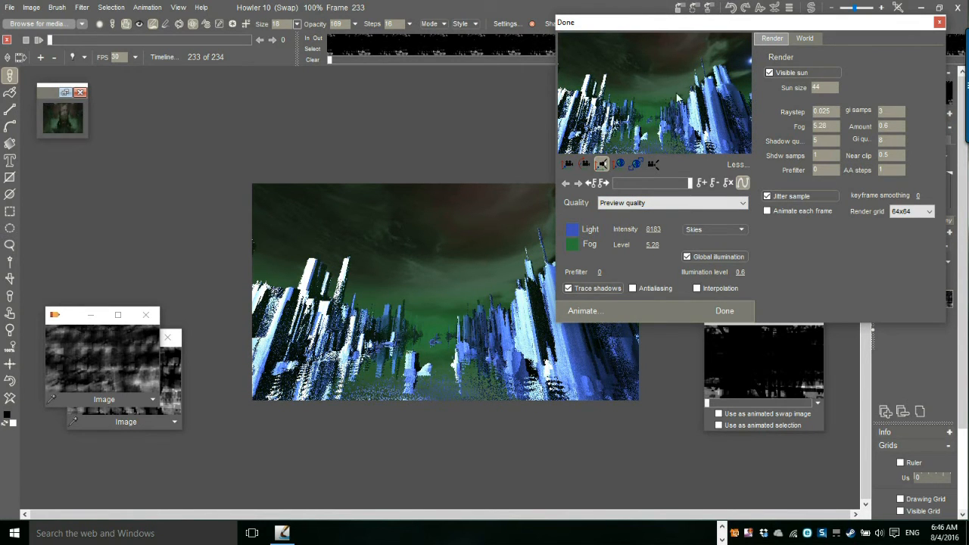
Shift the render dialog aside and move the sun into the open sky between the two groups of towers
left_click_drag(662, 24, 508, 48)
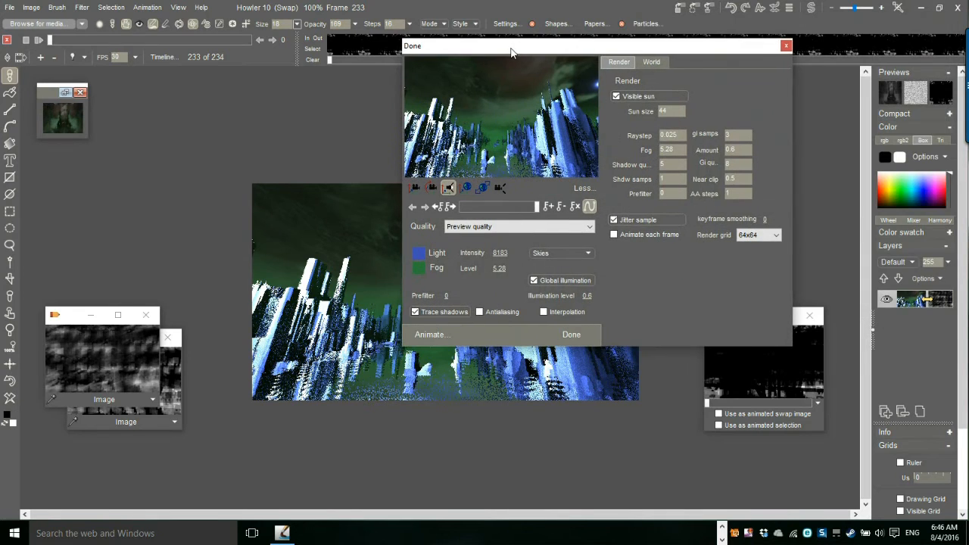
left_click_drag(515, 103, 522, 88)
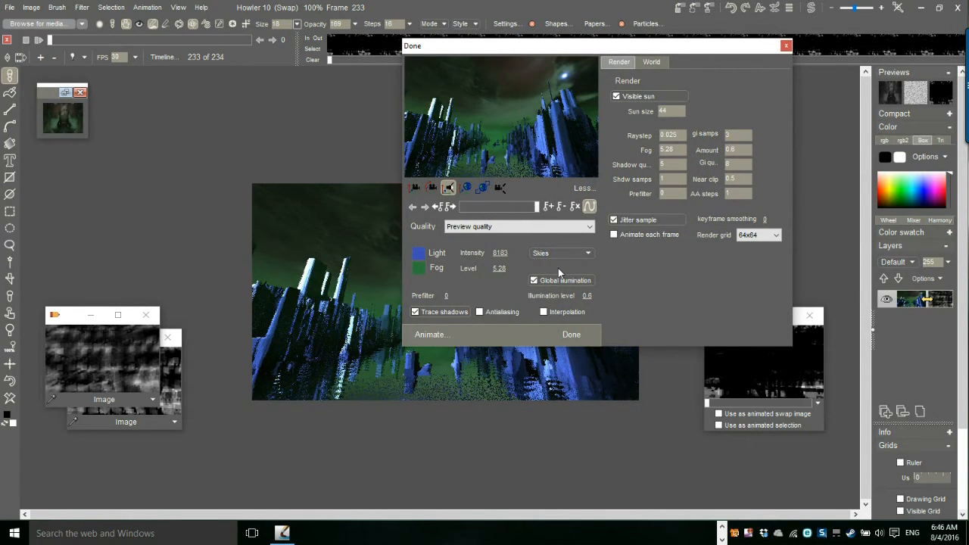
left_click_drag(520, 141, 504, 145)
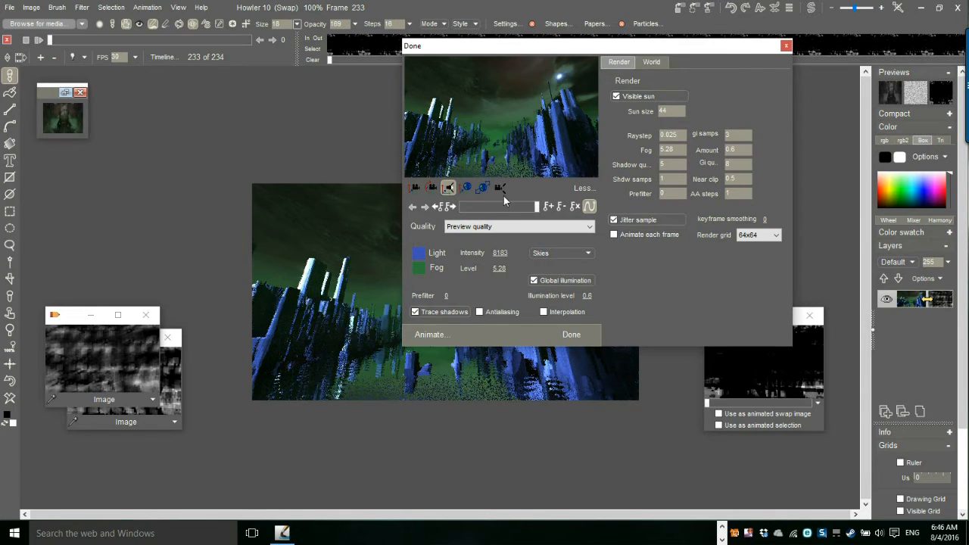
left_click_drag(522, 410, 500, 213)
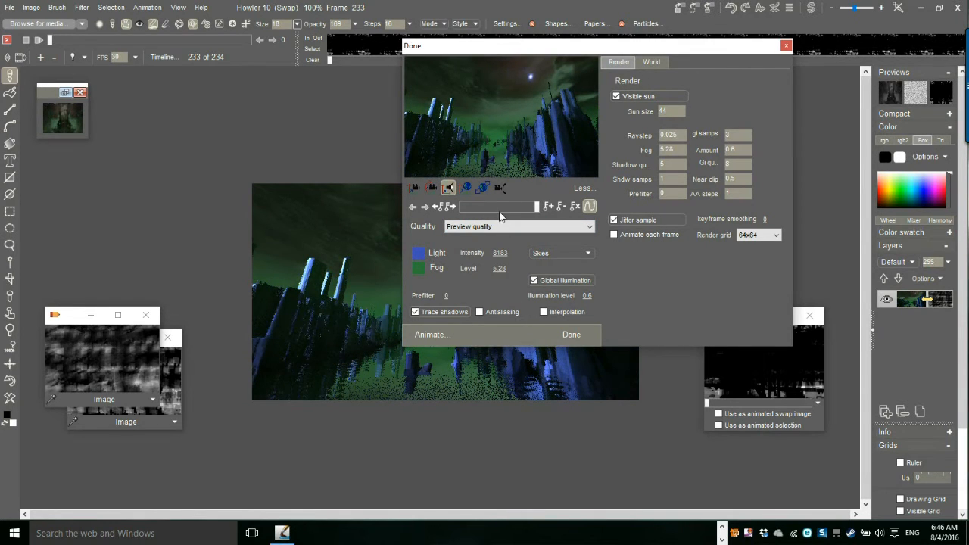
left_click_drag(512, 76, 553, 118)
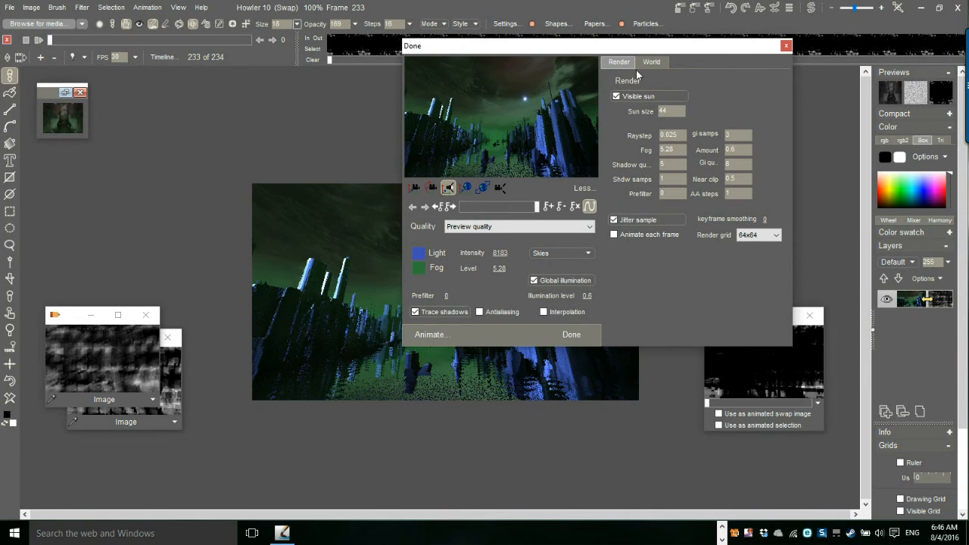
Set the visible sun's size to 123
double_click(675, 110)
type("123")
key("Return")
Reposition the sun low over the centre of the channel, between the towers, so it reflects in the water
left_click_drag(516, 129, 485, 77)
left_click_drag(507, 112, 542, 92)
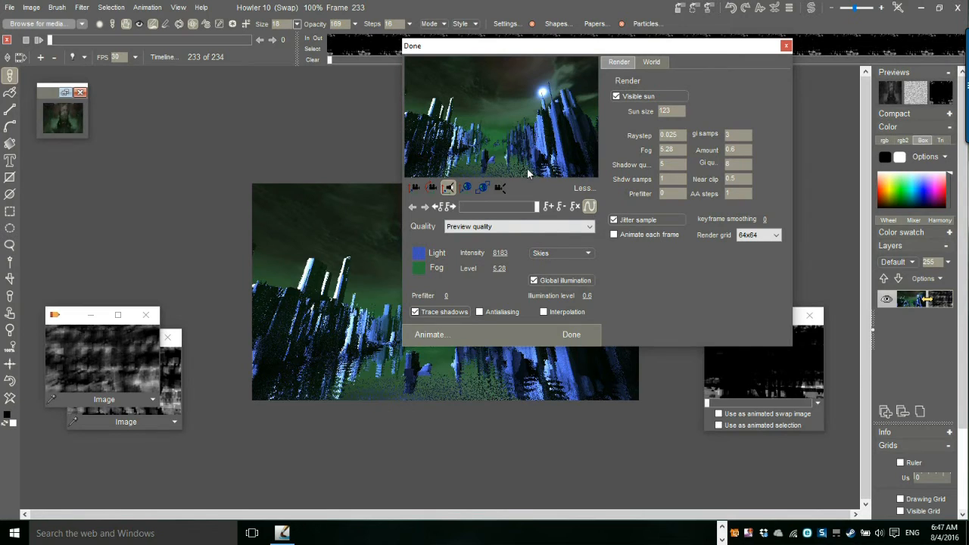
left_click_drag(518, 49, 591, 76)
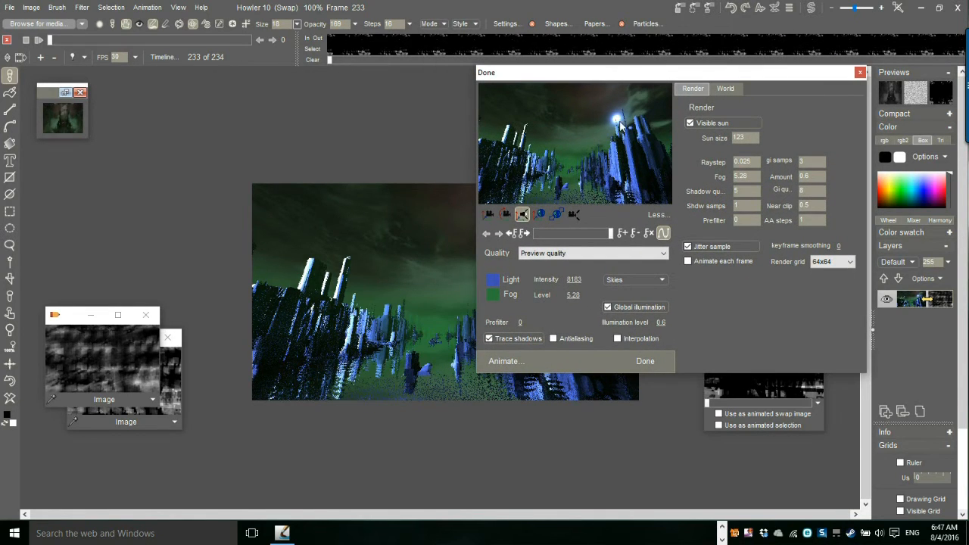
left_click_drag(618, 122, 612, 208)
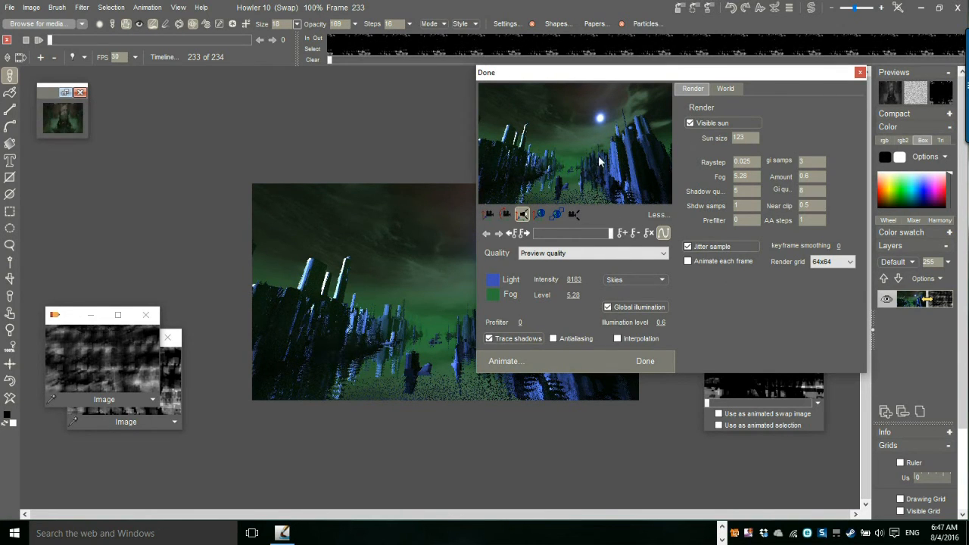
left_click_drag(615, 116, 622, 205)
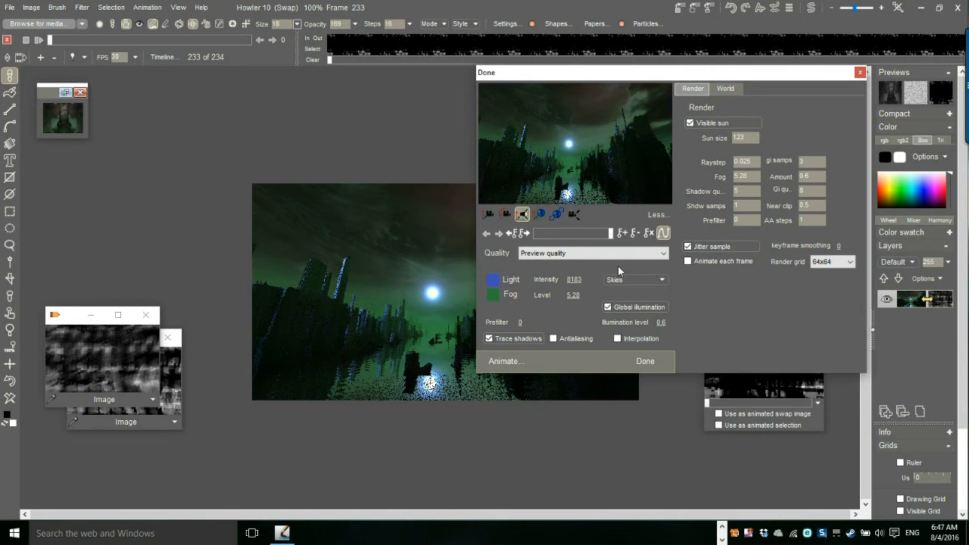
Switch the render quality to Fast preview and return the camera timeline to frame 0
left_click_drag(611, 235, 572, 241)
left_click(560, 252)
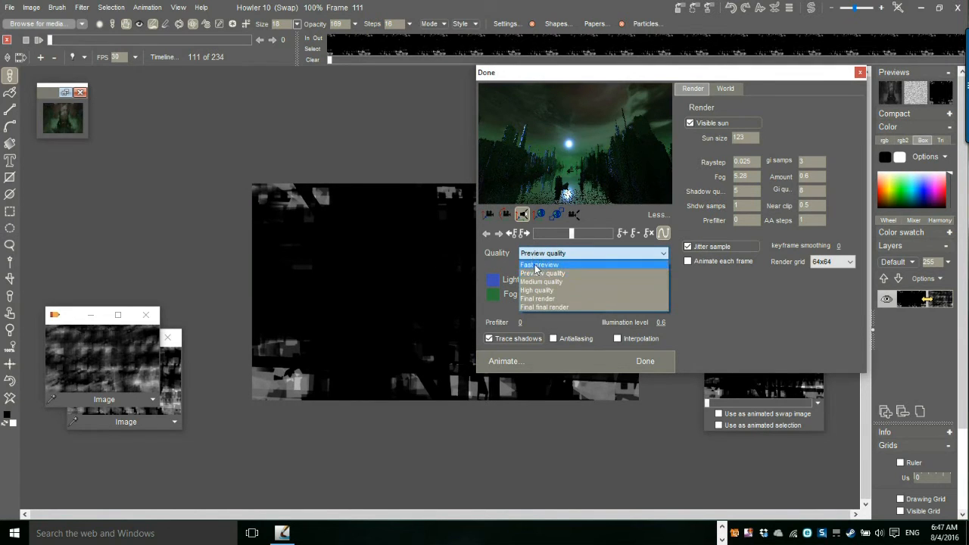
left_click(538, 268)
left_click_drag(551, 235, 536, 250)
Compare the High quality and Medium quality render presets at frame 0, leaving High quality selected
left_click(530, 253)
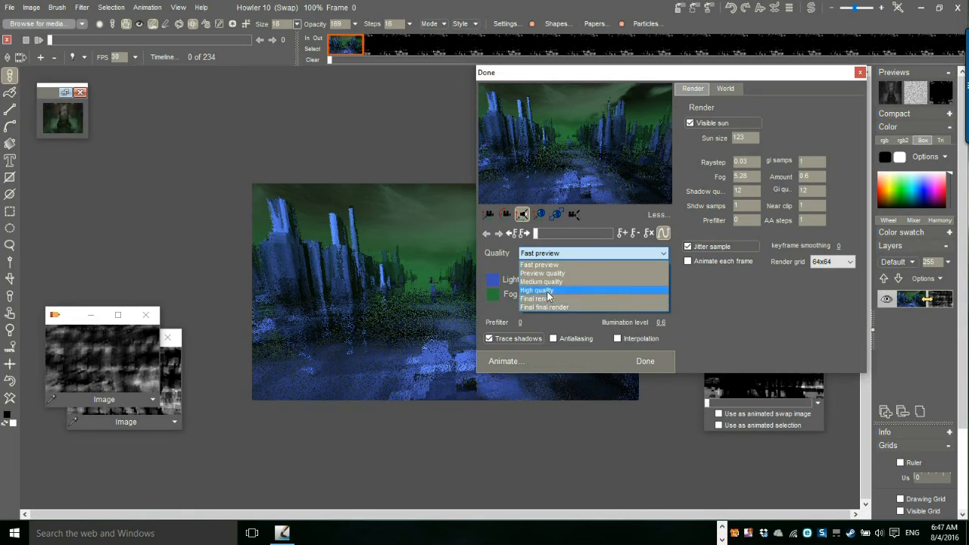
left_click(539, 290)
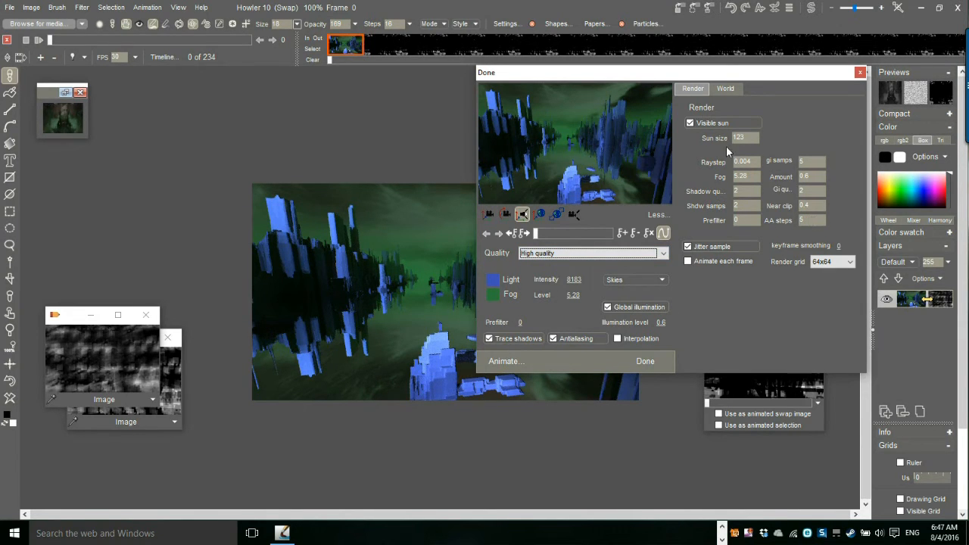
left_click(549, 254)
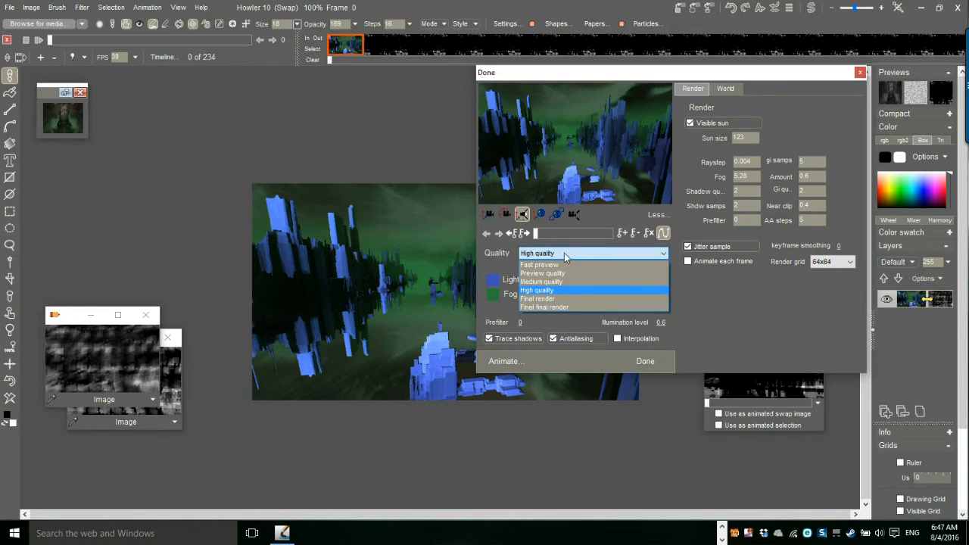
left_click(550, 282)
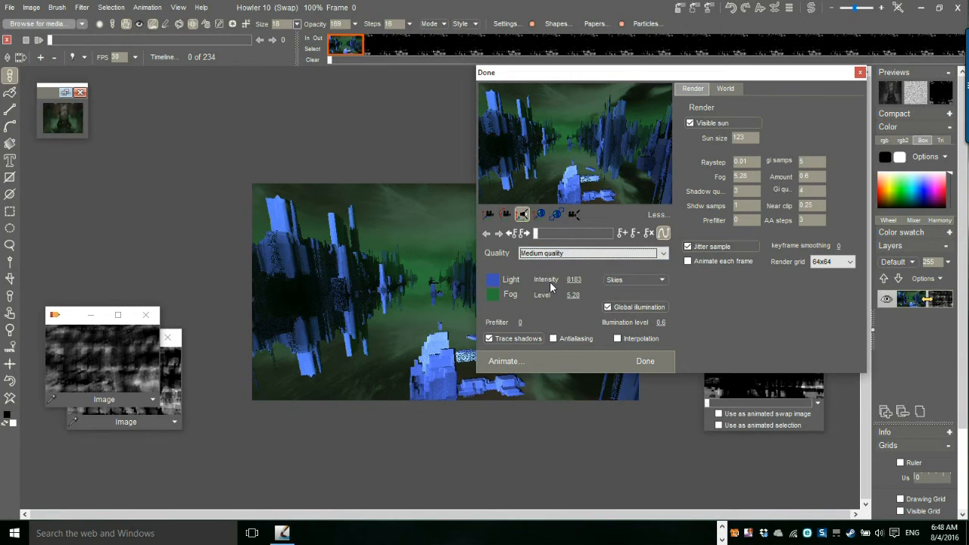
left_click(542, 256)
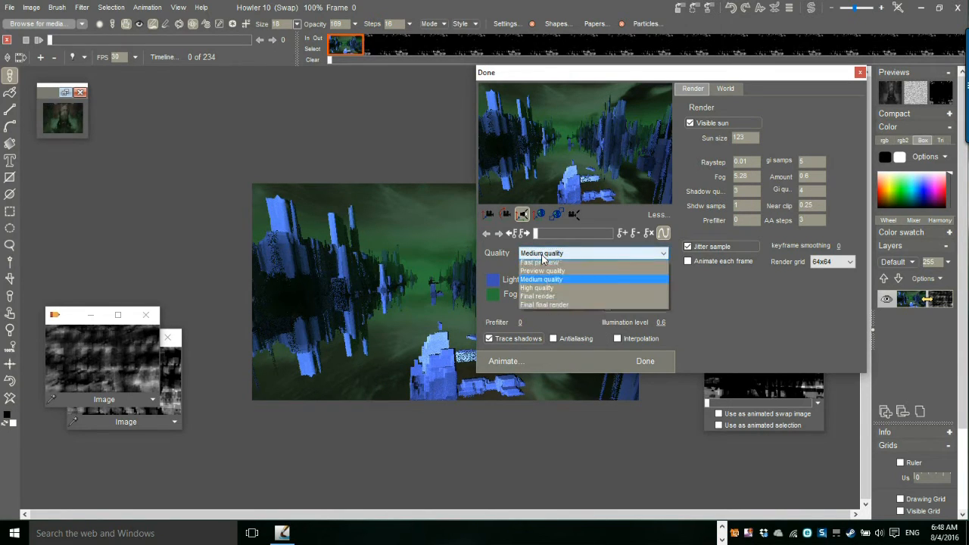
left_click(539, 287)
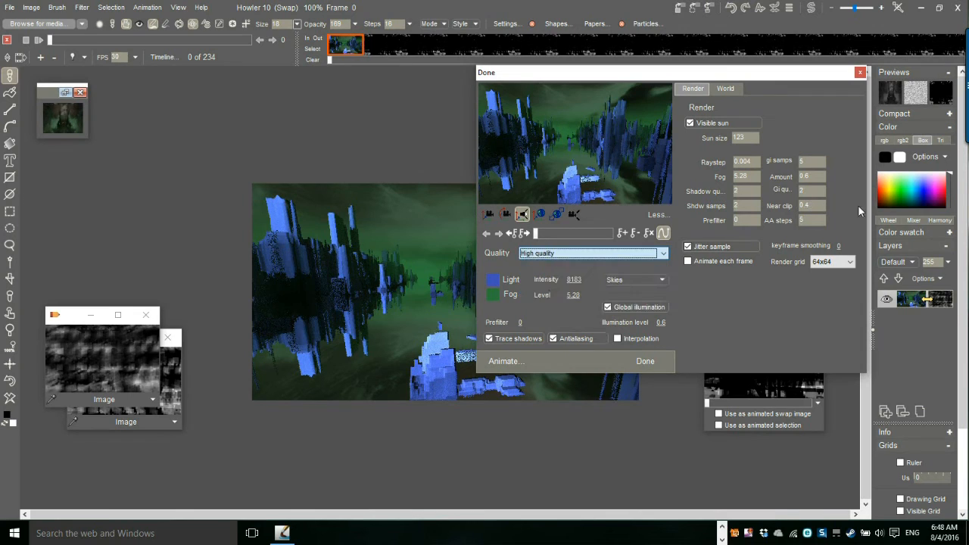
Try rendering the animation with 7 antialiasing steps and the current settings, stopping the render after a few frames
left_click(808, 219)
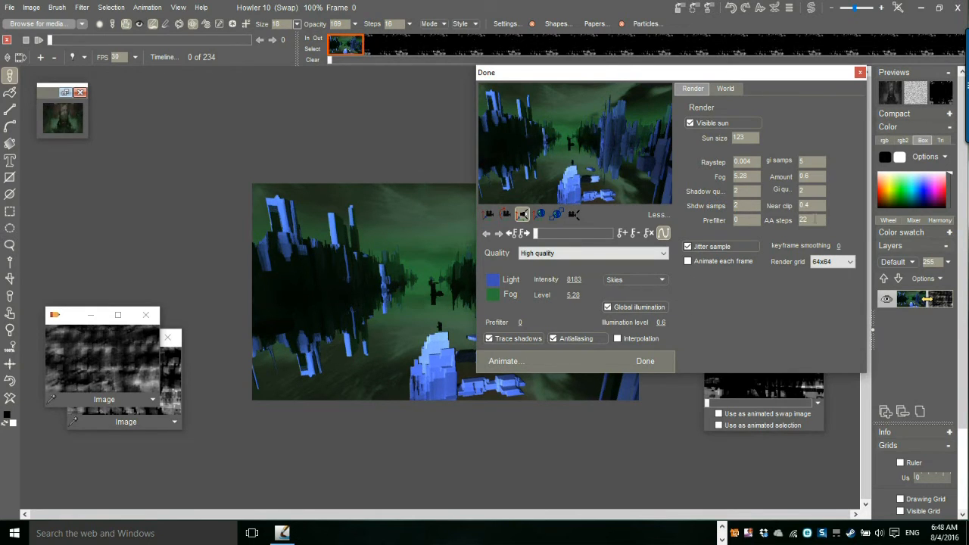
double_click(814, 219)
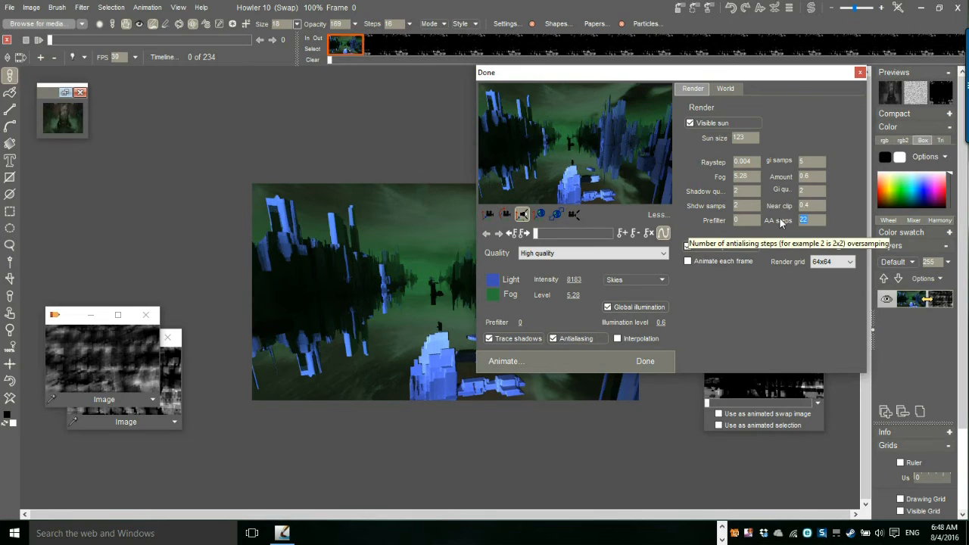
type("7")
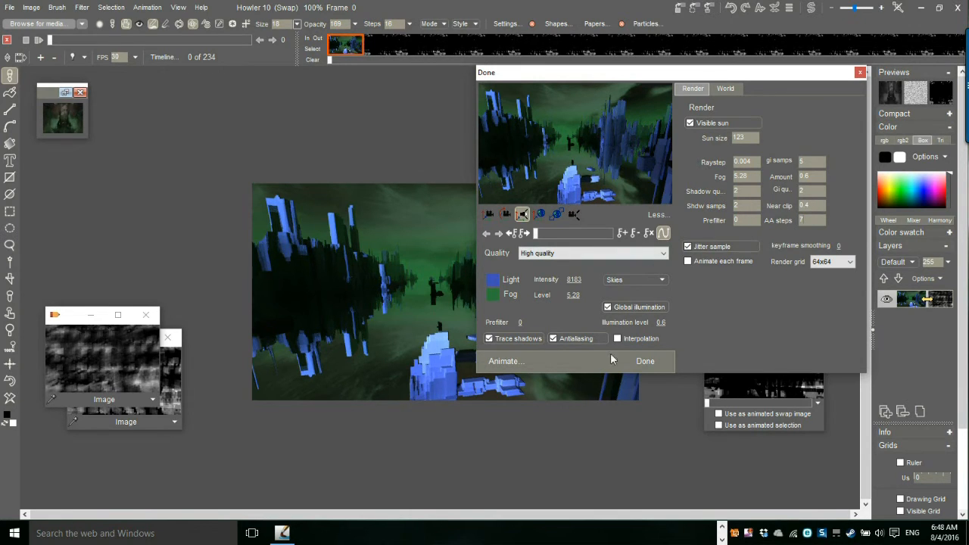
left_click(507, 361)
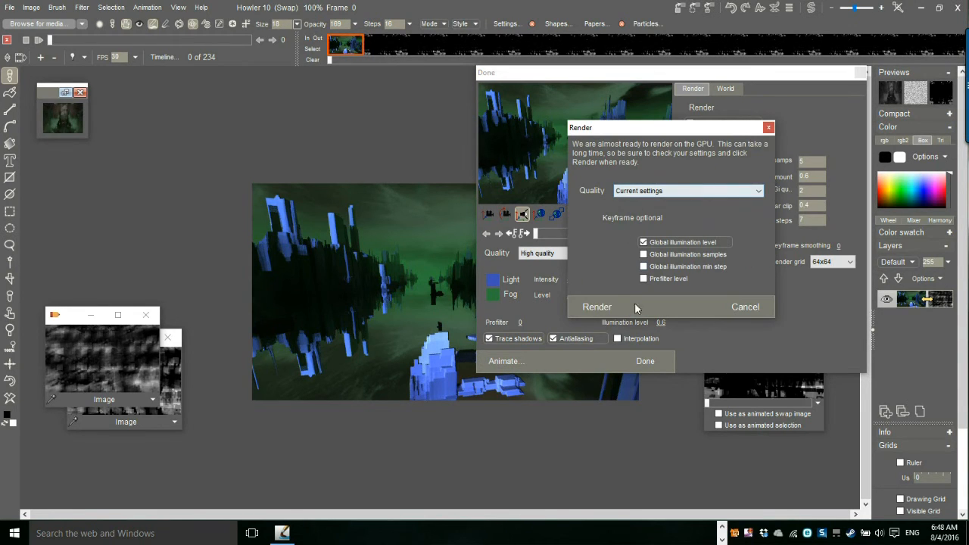
left_click(595, 308)
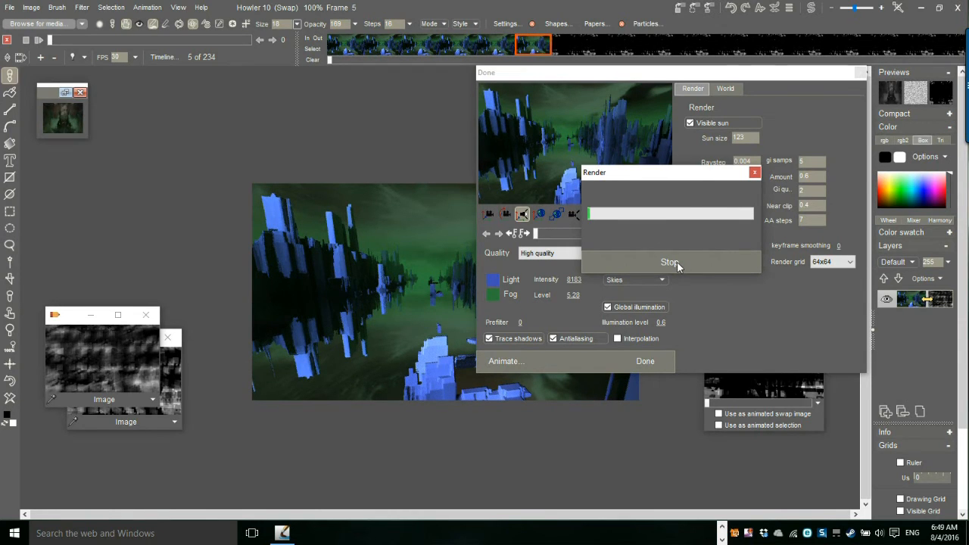
left_click(669, 262)
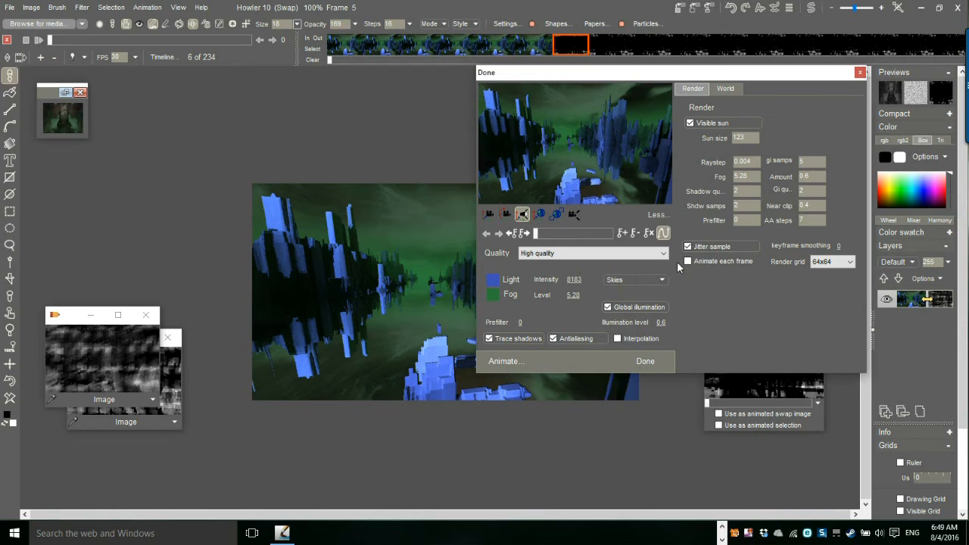
Reapply the High quality preset after trying Medium quality, and set the antialiasing steps to 3
left_click(542, 253)
left_click(549, 282)
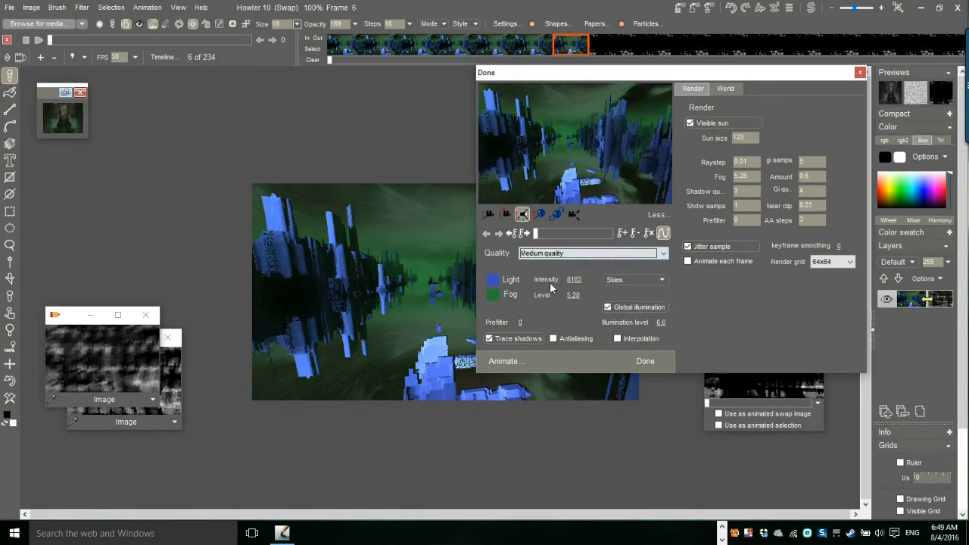
left_click(541, 249)
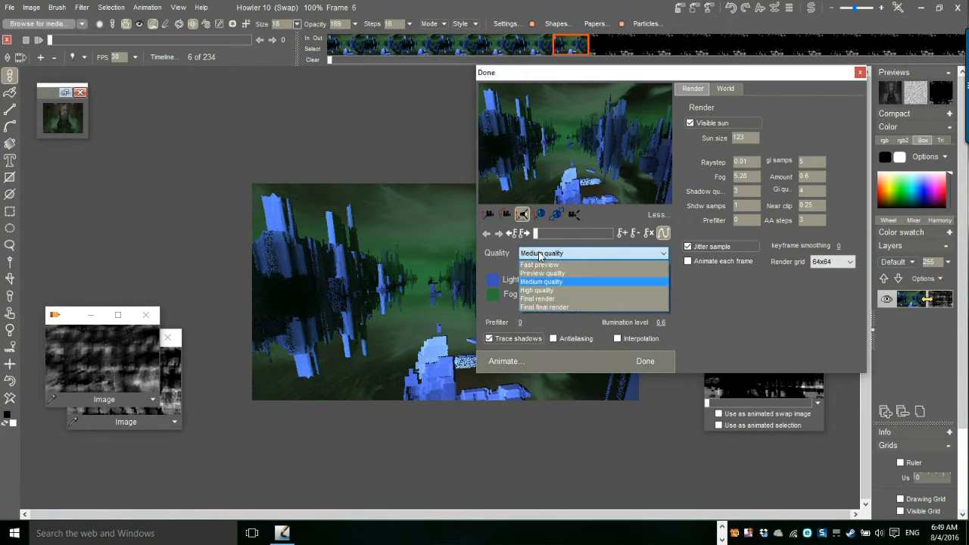
left_click(550, 292)
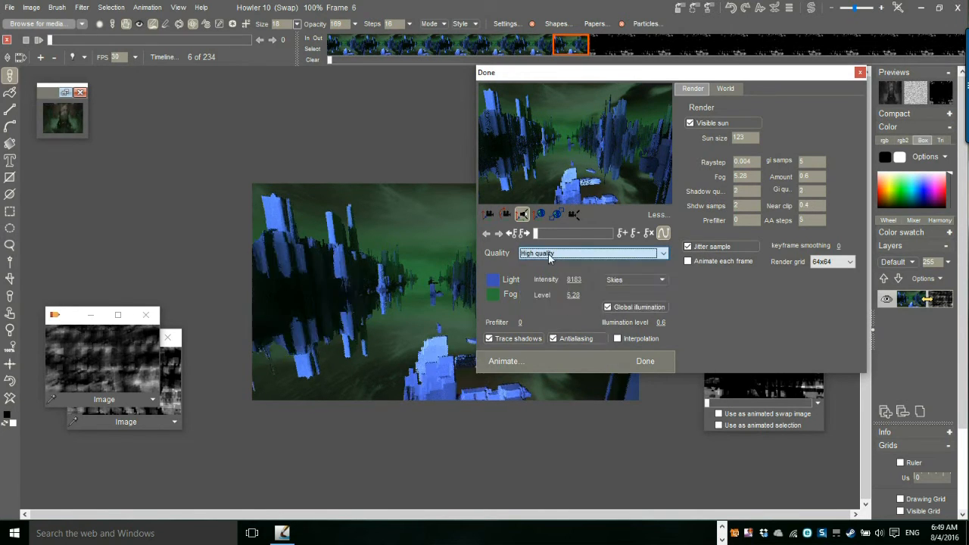
left_click(809, 218)
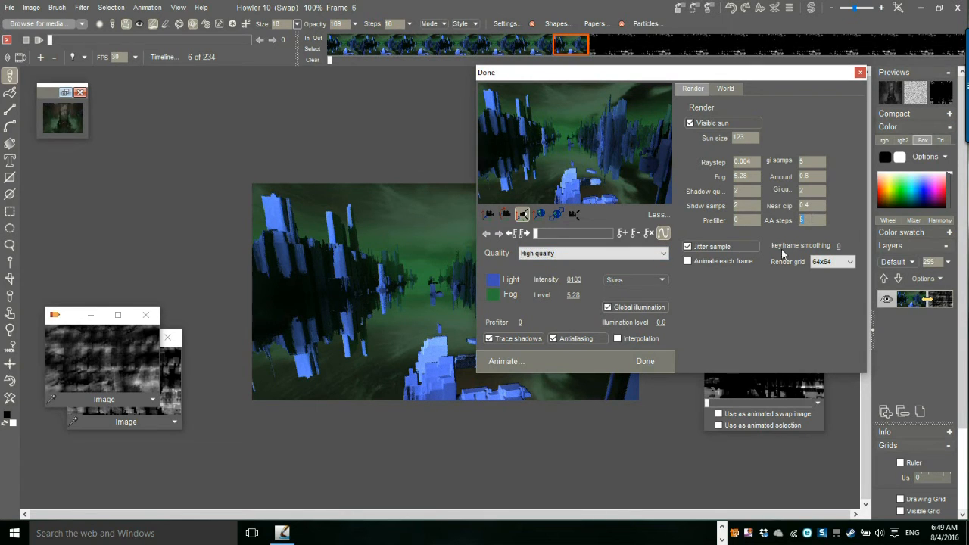
type("3")
Render the whole camera animation, then close the renderer and play back the finished frames
left_click(501, 361)
left_click(597, 307)
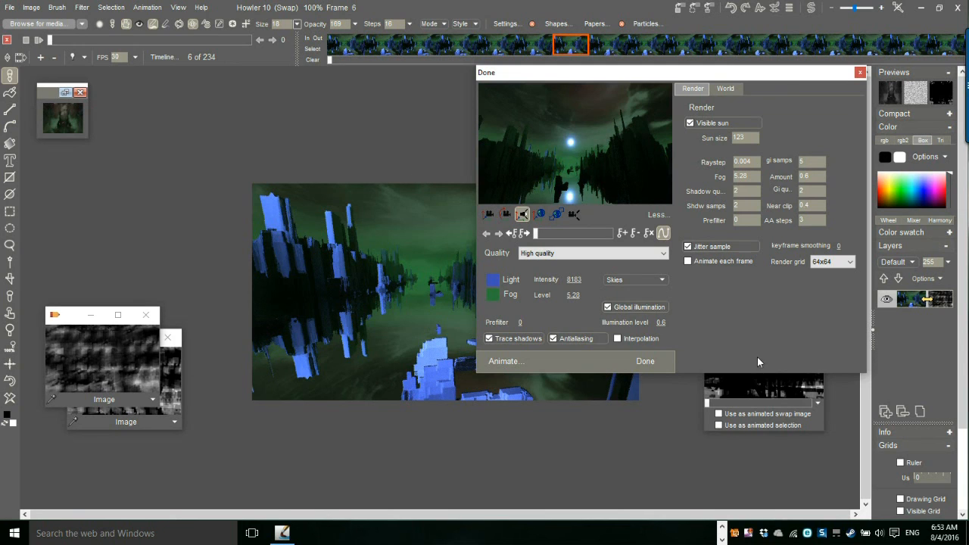
left_click(670, 365)
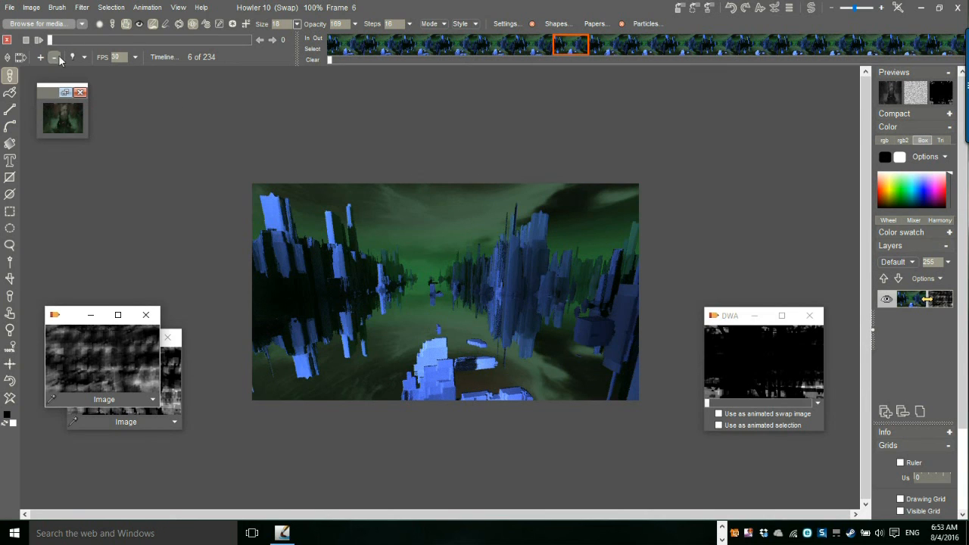
left_click(37, 40)
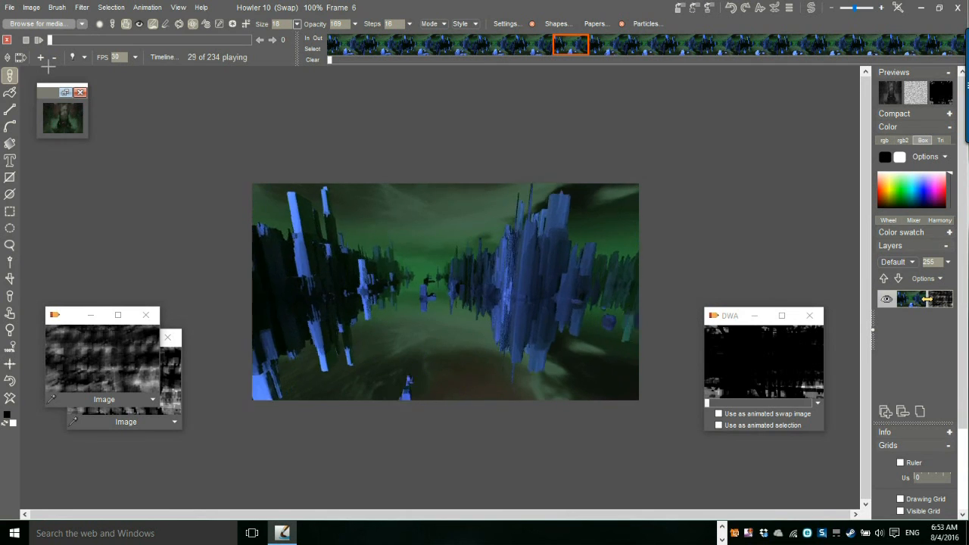